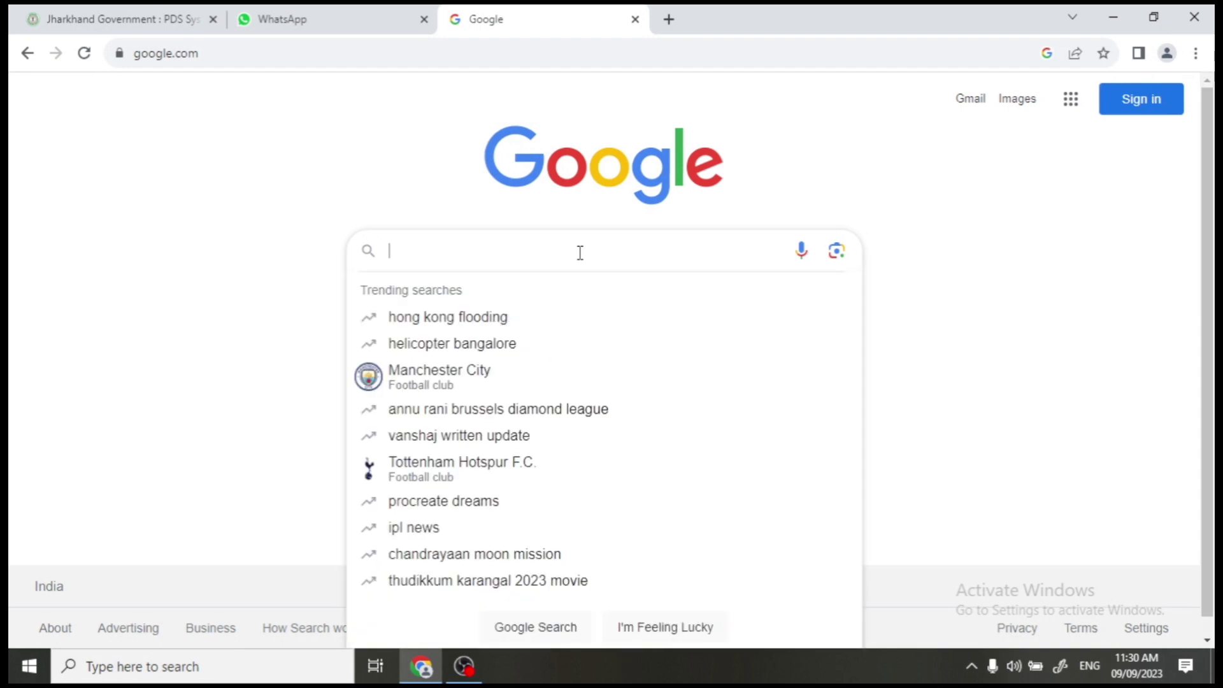
- Search Google for 'jhar bhoomi', open the Jharbhoomi Land Records site and go to Online Lagan
type("jhar")
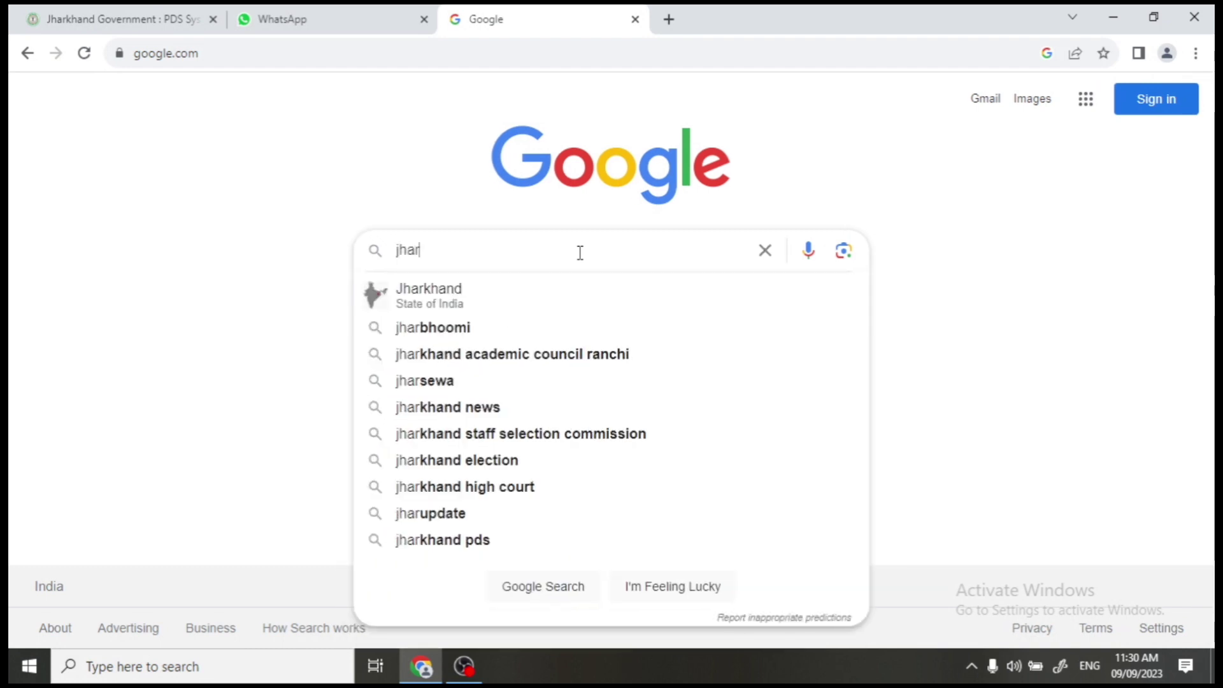
type(" bh")
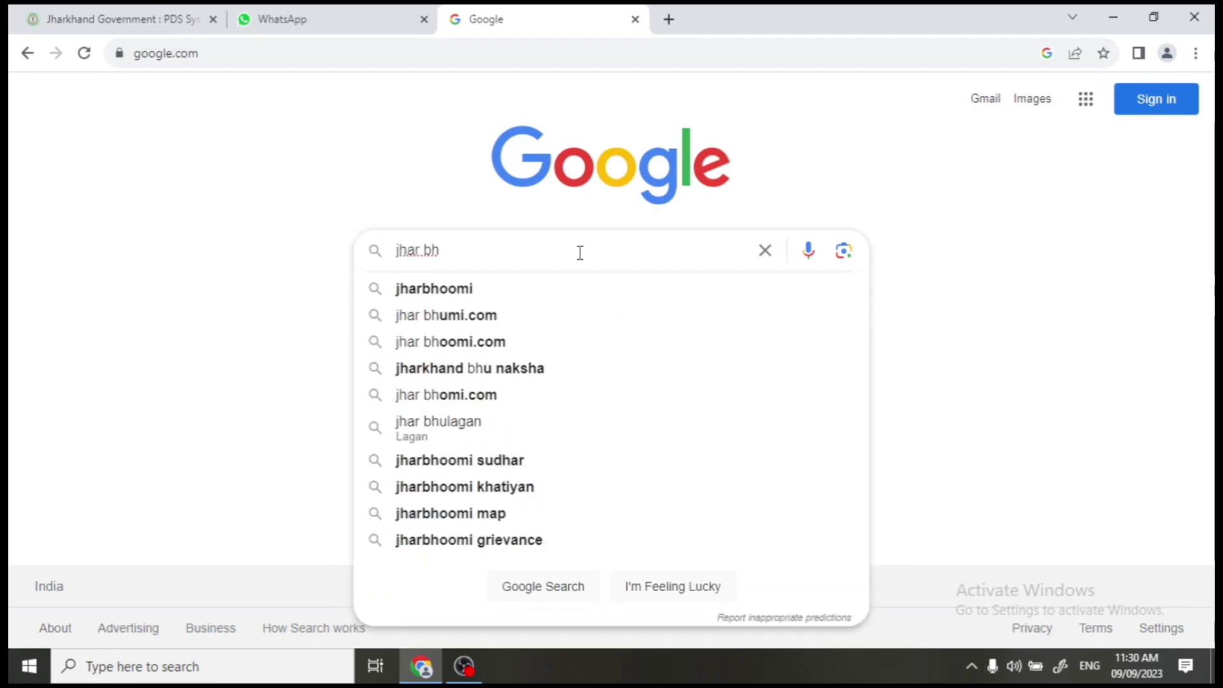
type("oomi")
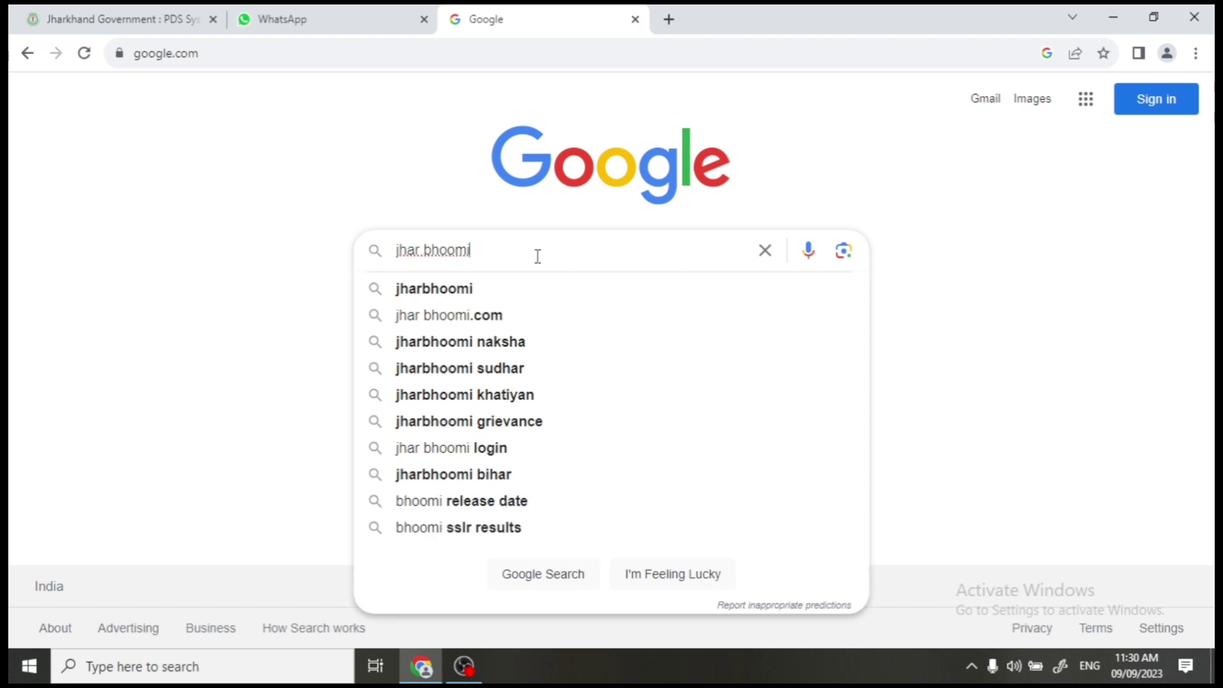
left_click(463, 288)
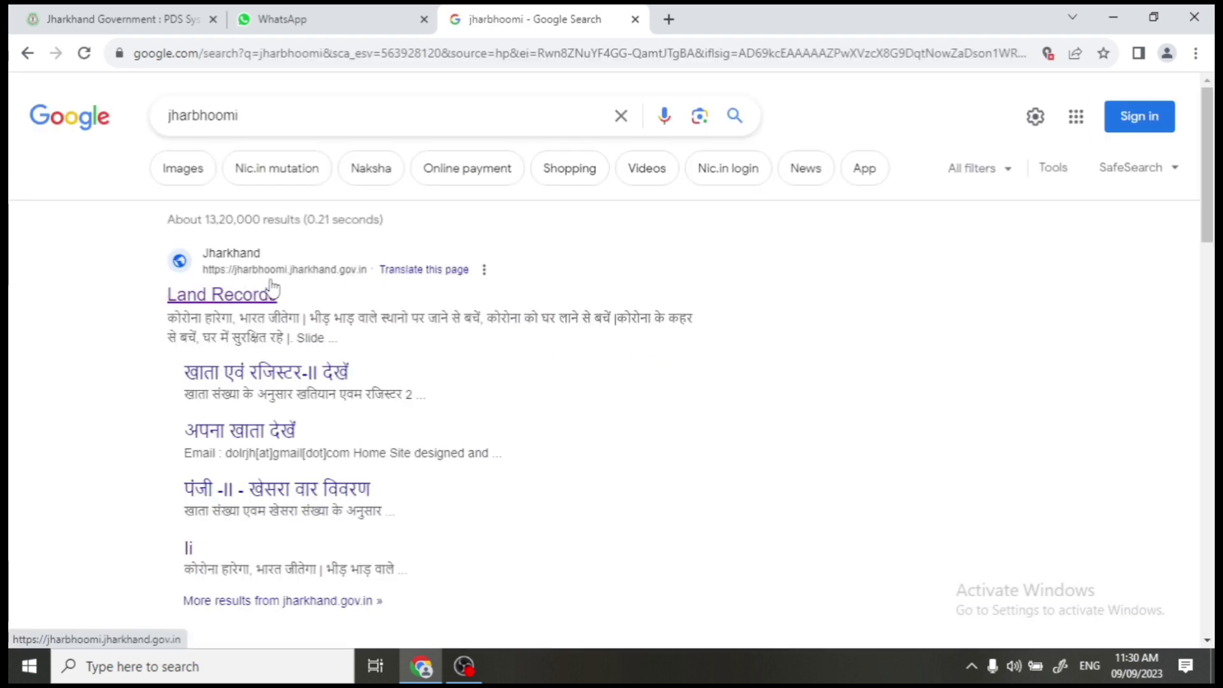
left_click(216, 299)
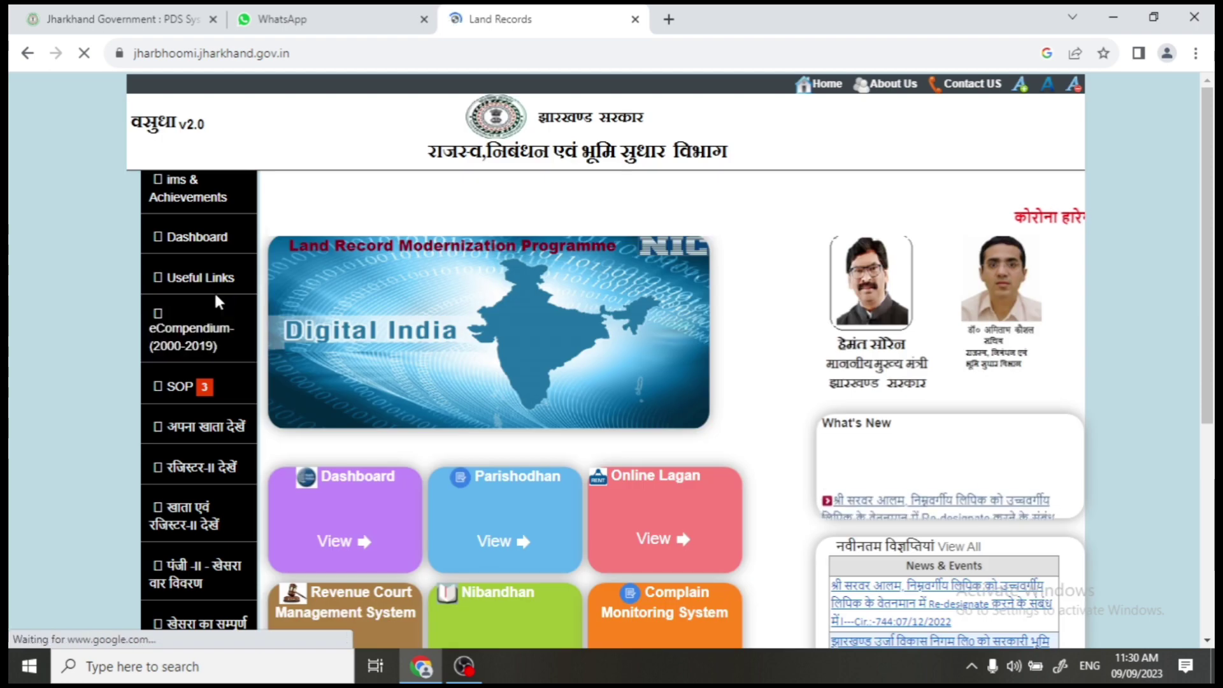
scroll(763, 294, "down", 1)
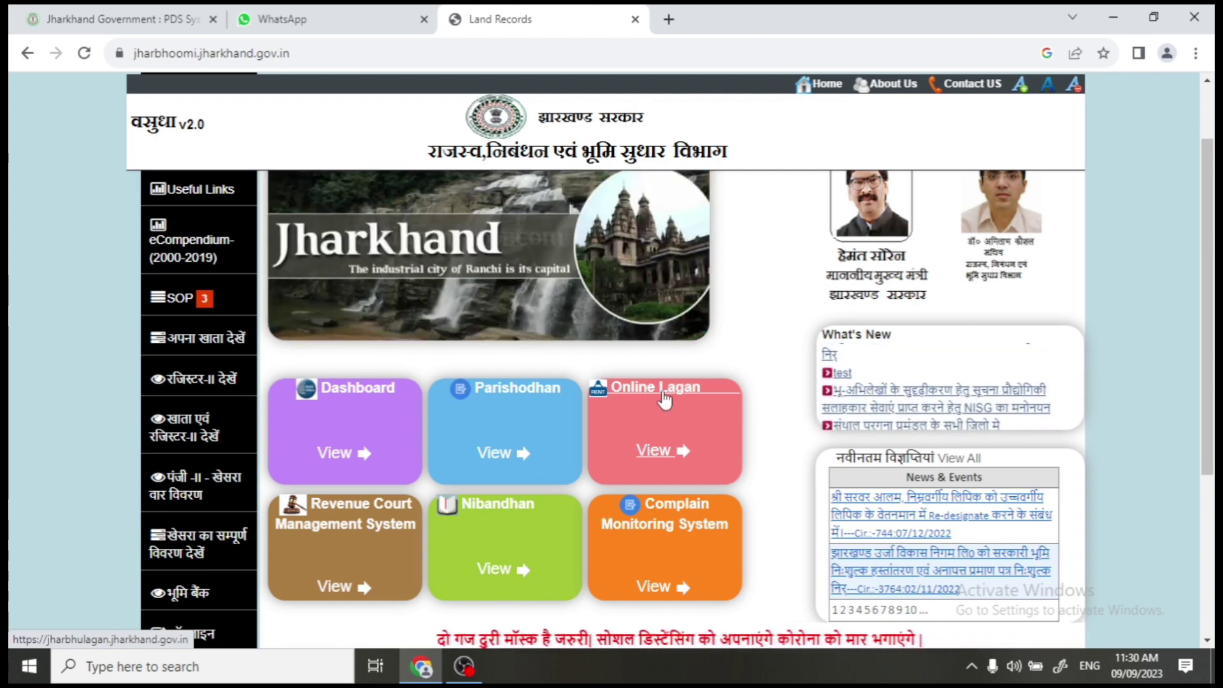
left_click(663, 391)
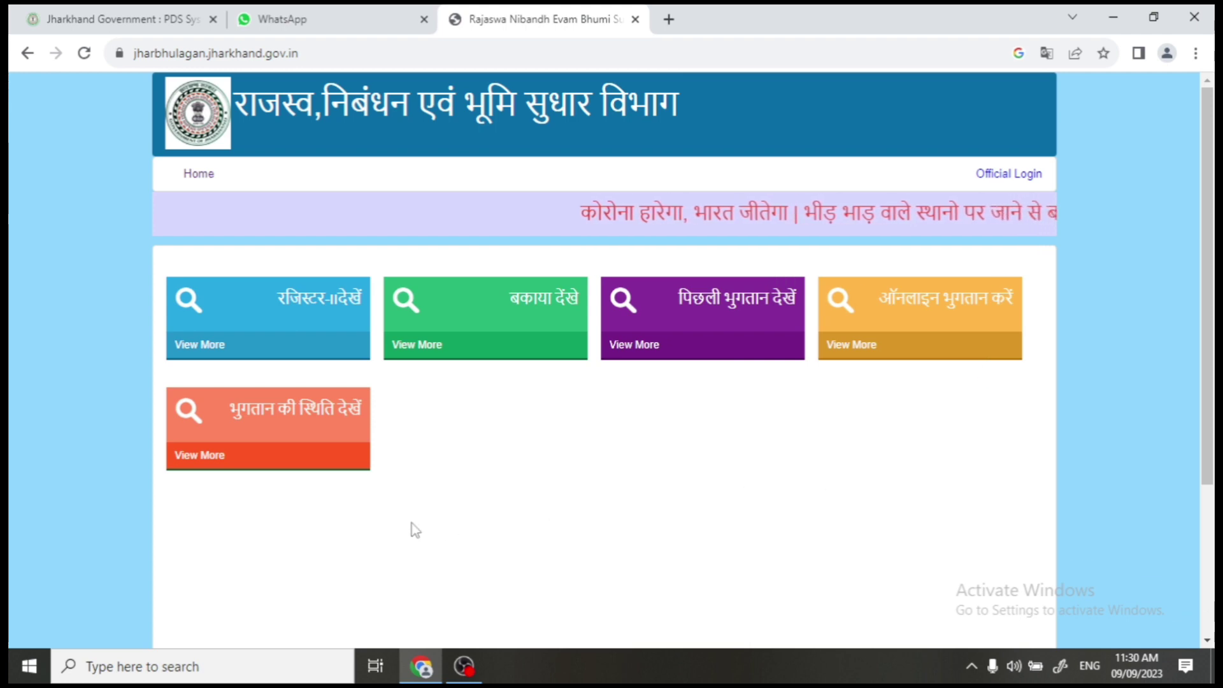
- Open the land dues lookup and choose district पूर्वी सिंहभूम and block घाटशिला
left_click(535, 304)
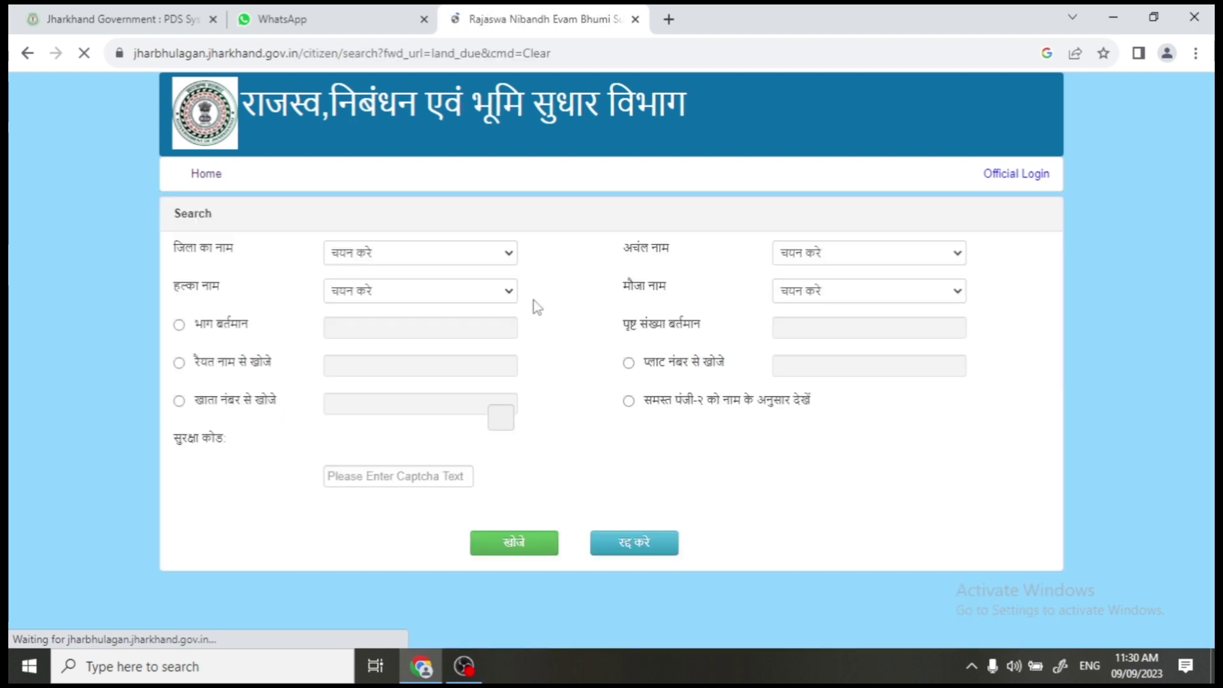
left_click(436, 260)
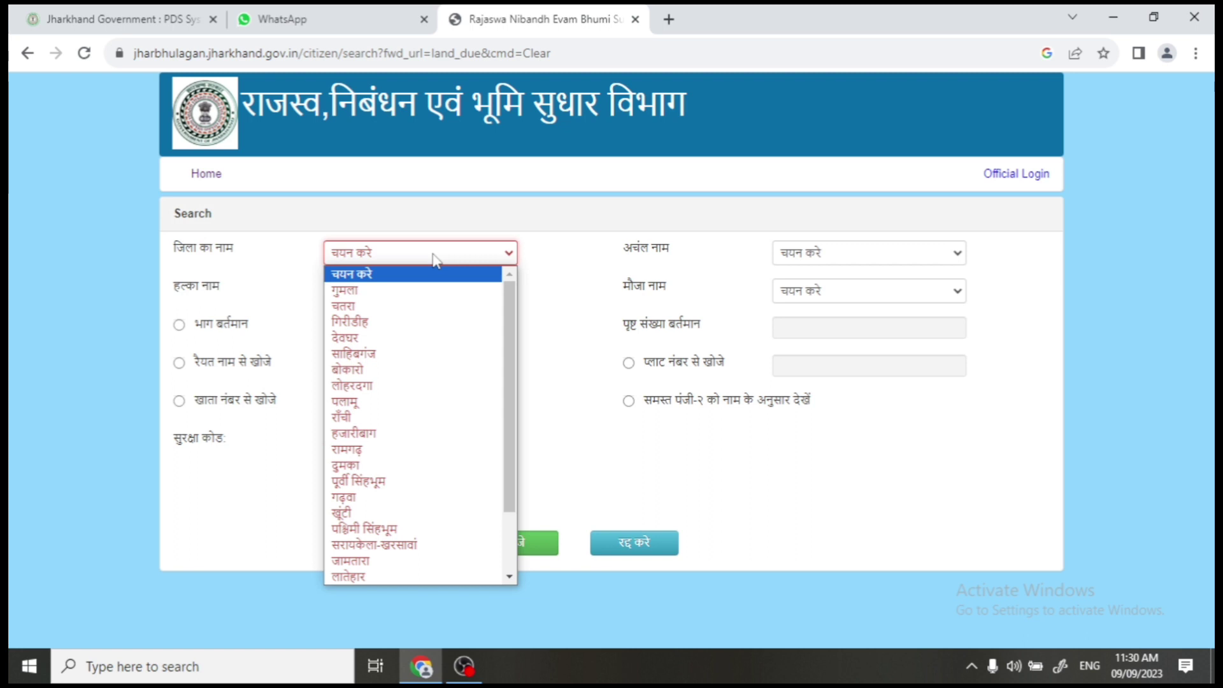
left_click(582, 330)
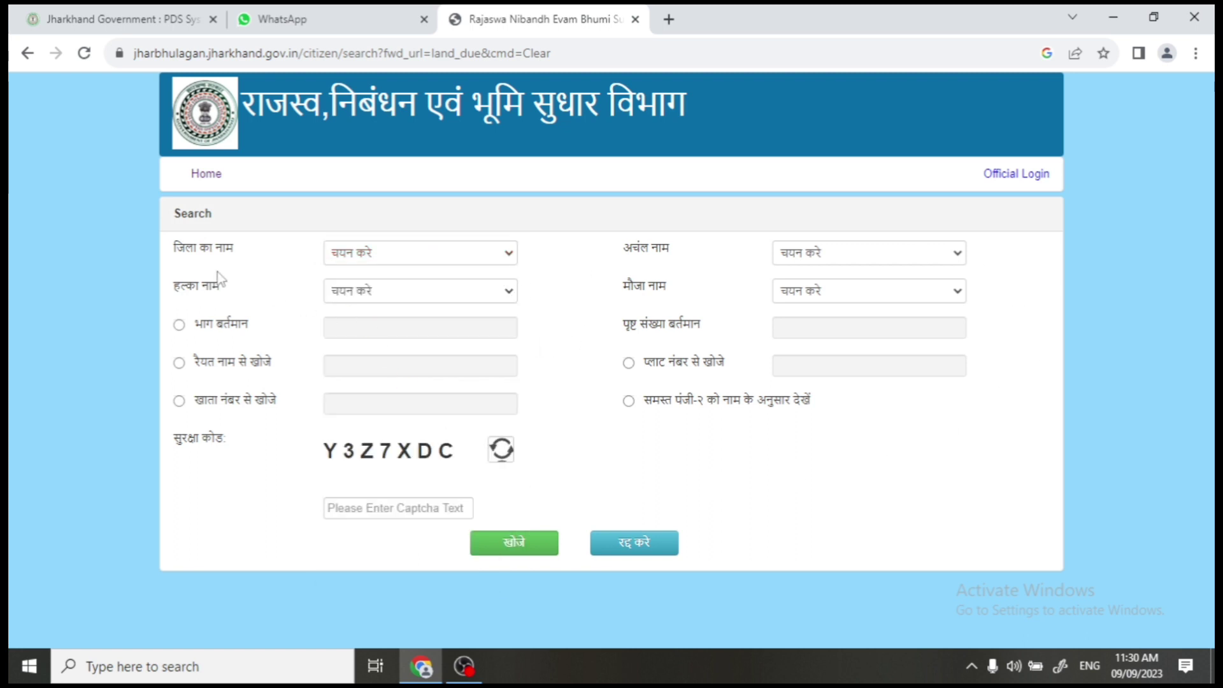
left_click(398, 261)
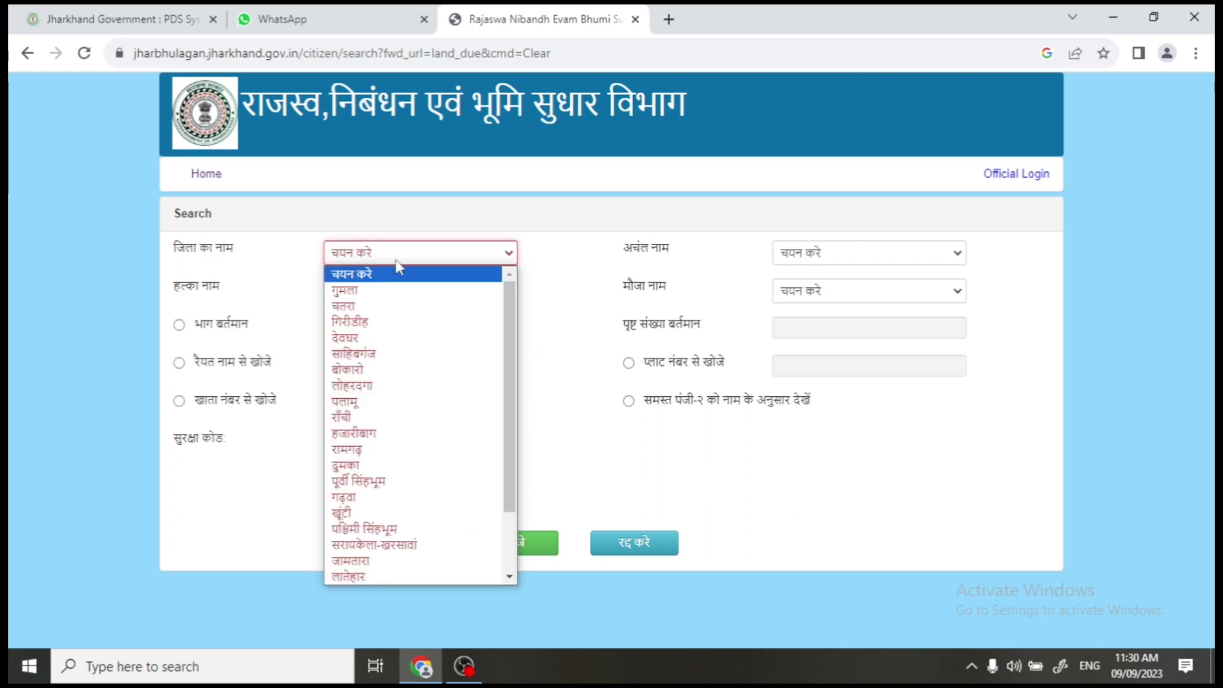
left_click(380, 481)
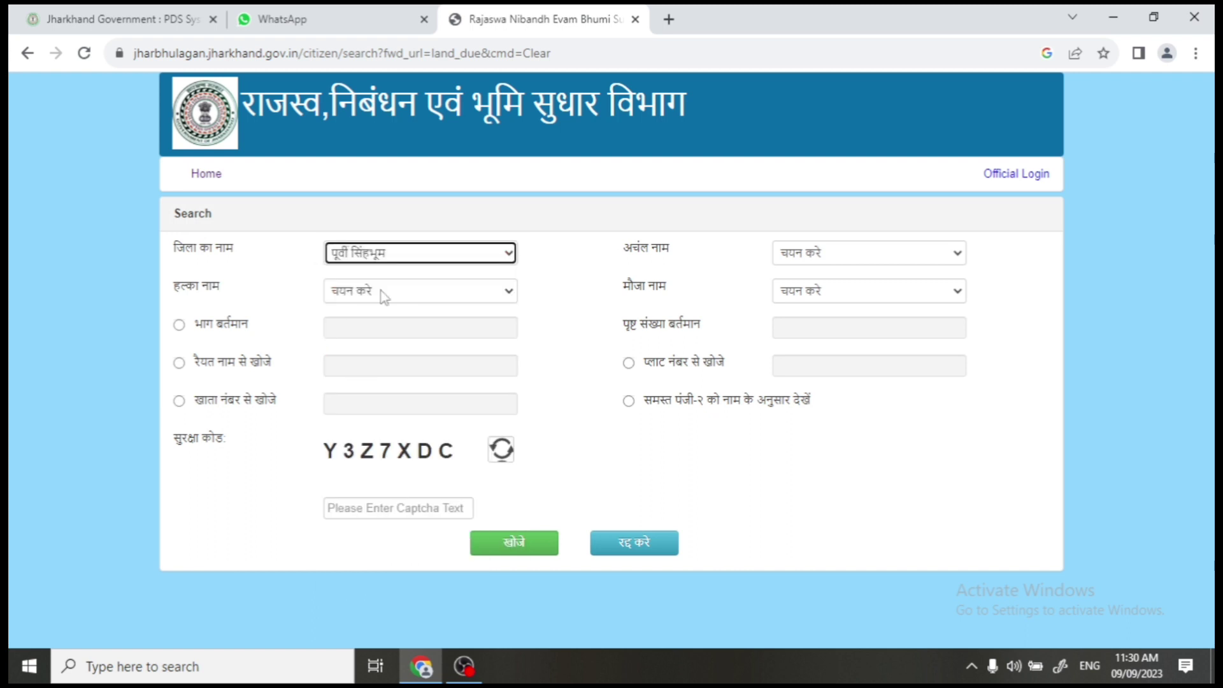
left_click(833, 256)
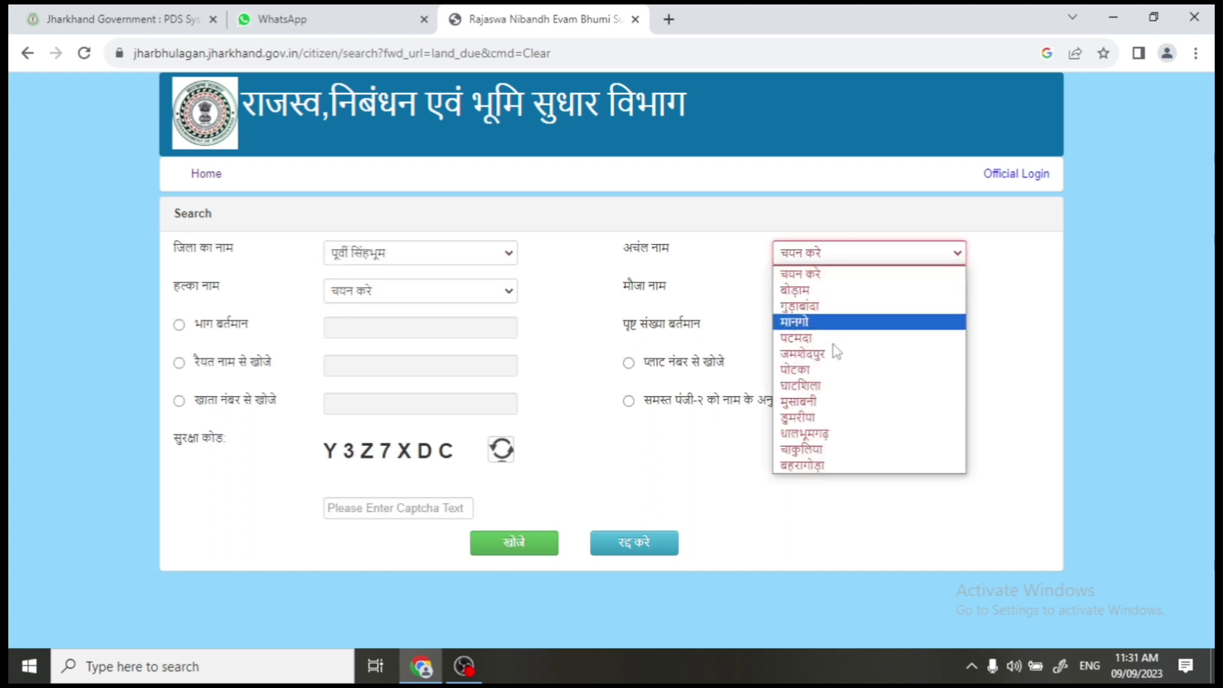
left_click(829, 385)
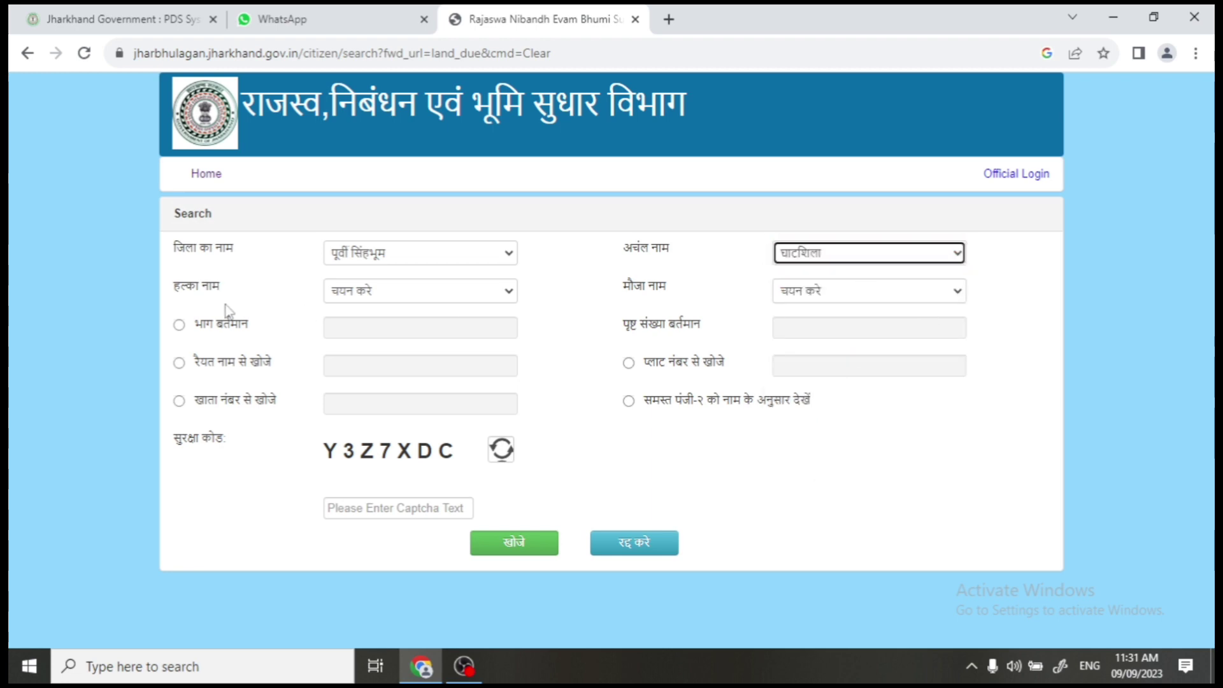
left_click(431, 298)
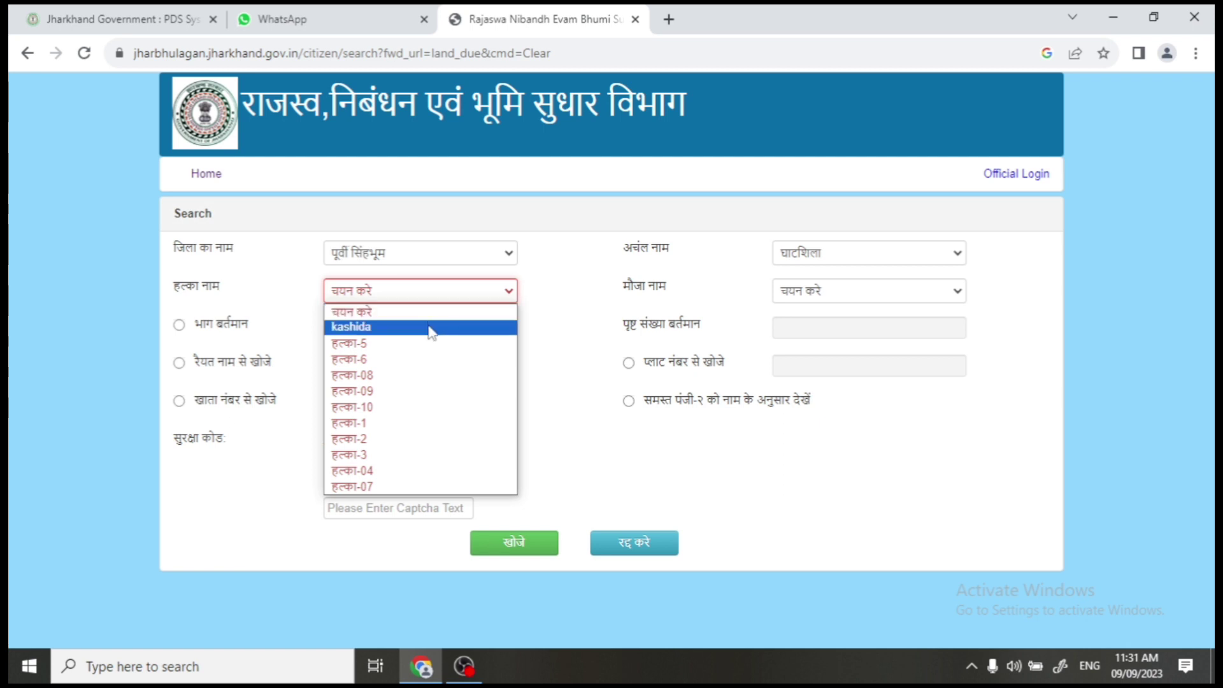
- Set the halka to हल्का-5 and the mouza to घाटशिला
left_click(431, 329)
left_click(823, 288)
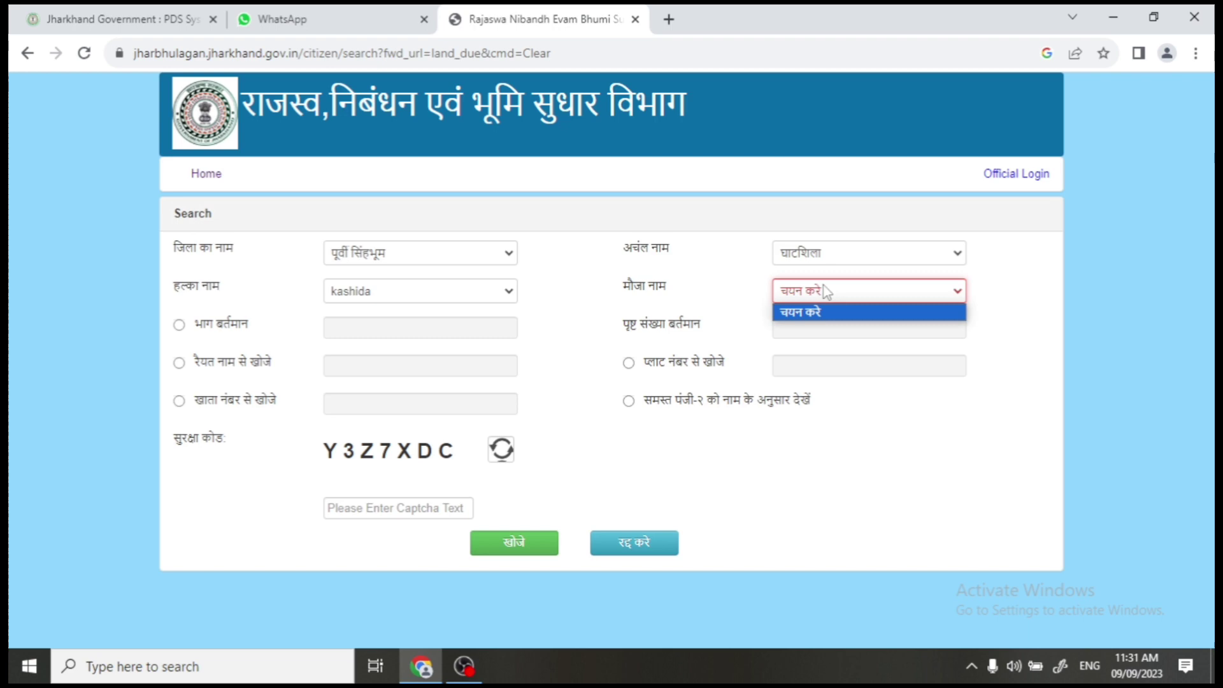
left_click(890, 293)
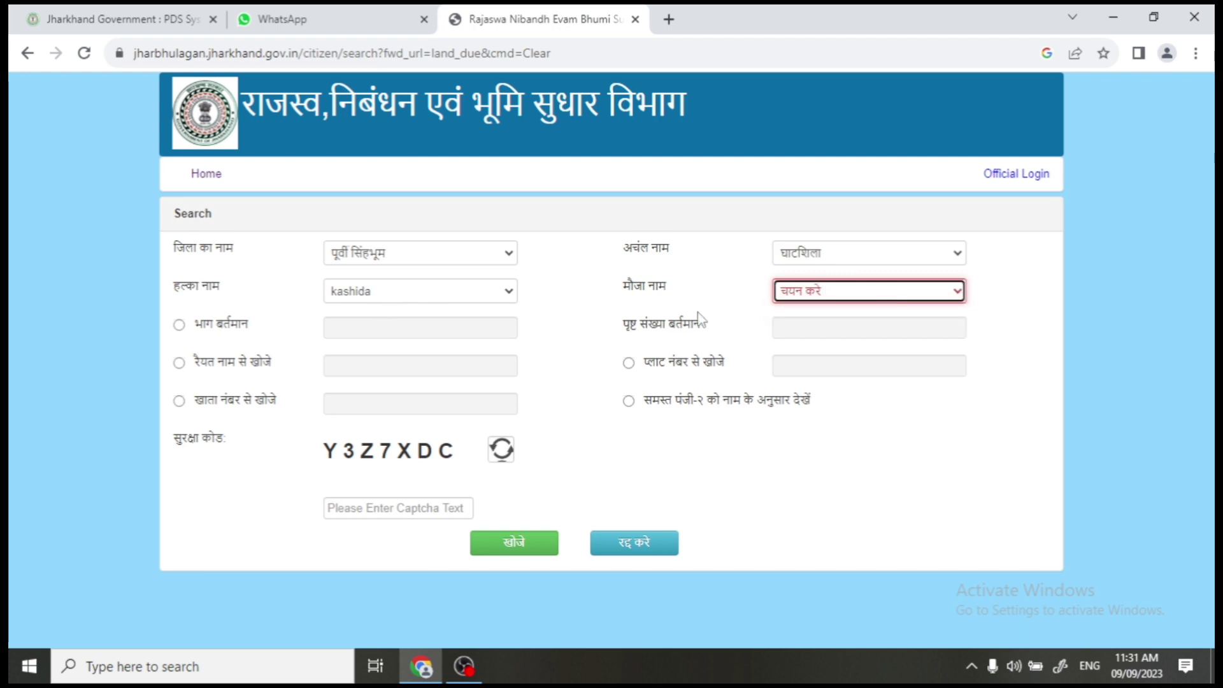
left_click(868, 293)
left_click(869, 293)
left_click(421, 299)
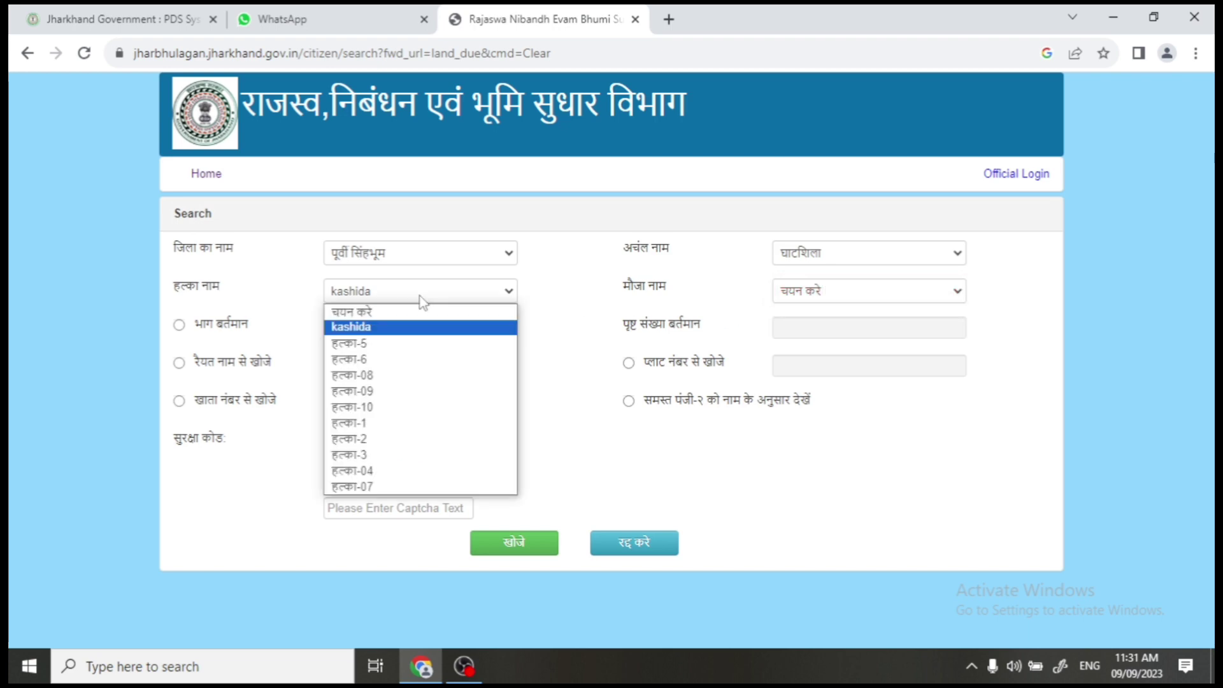
left_click(923, 295)
left_click(895, 295)
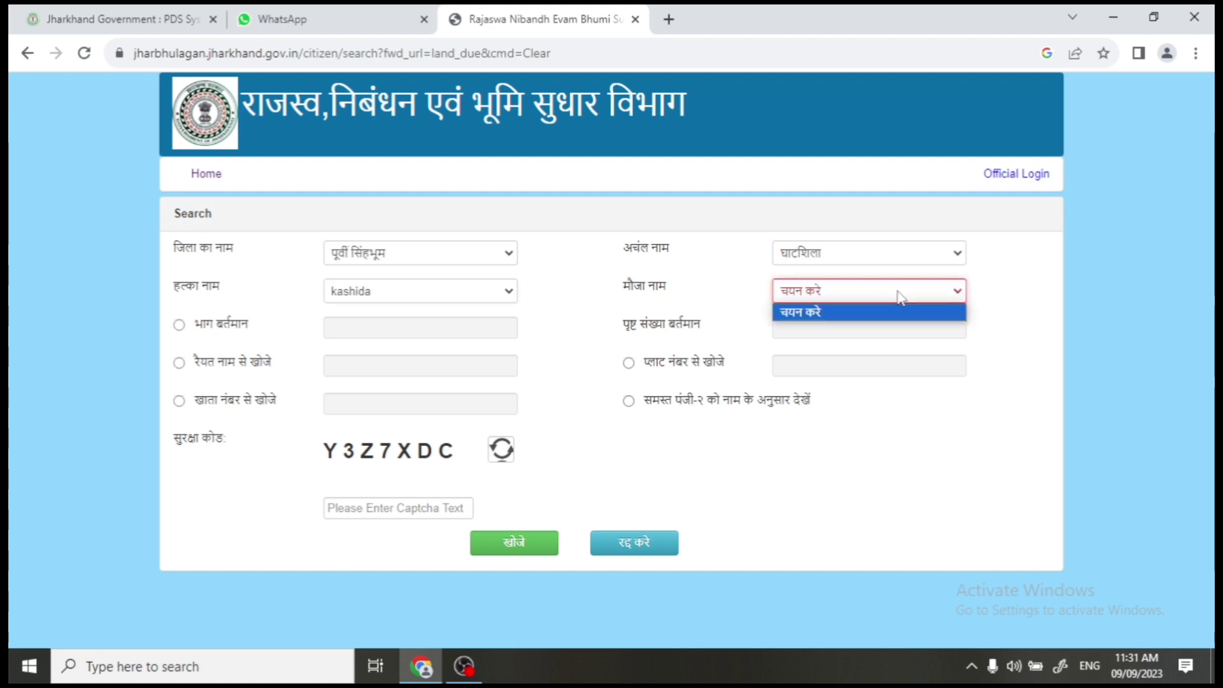
left_click(900, 296)
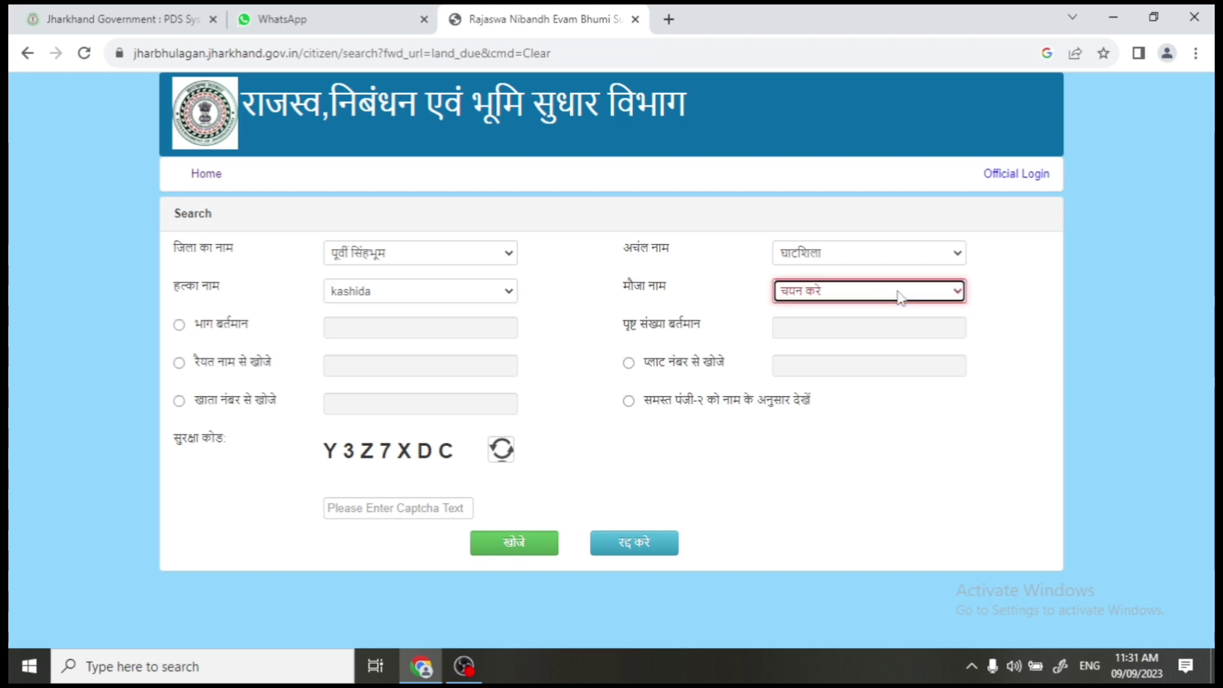
left_click(866, 290)
left_click(866, 290)
left_click(420, 290)
left_click(446, 345)
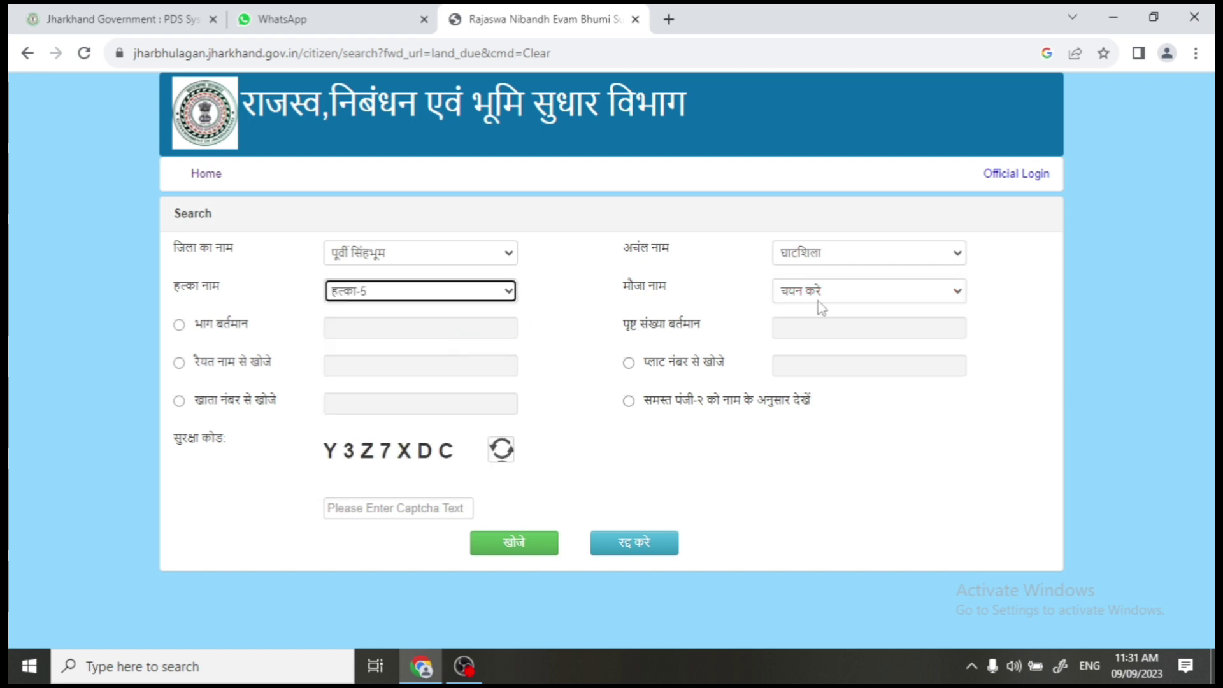
left_click(862, 297)
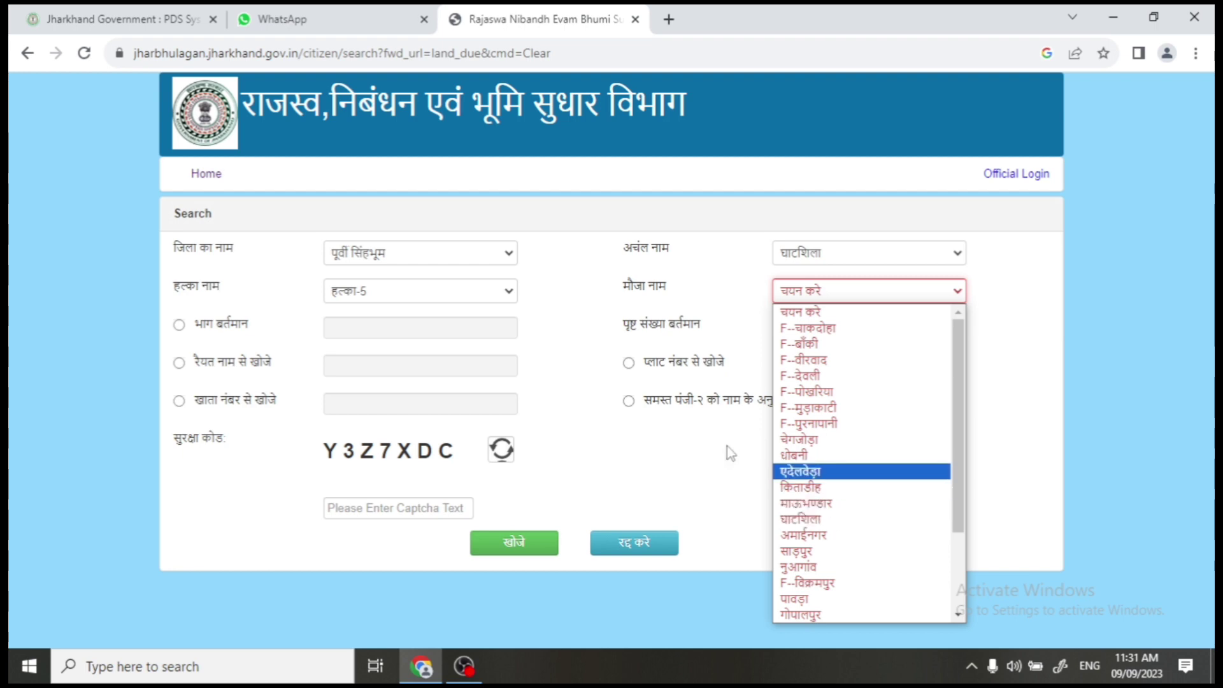
left_click(826, 529)
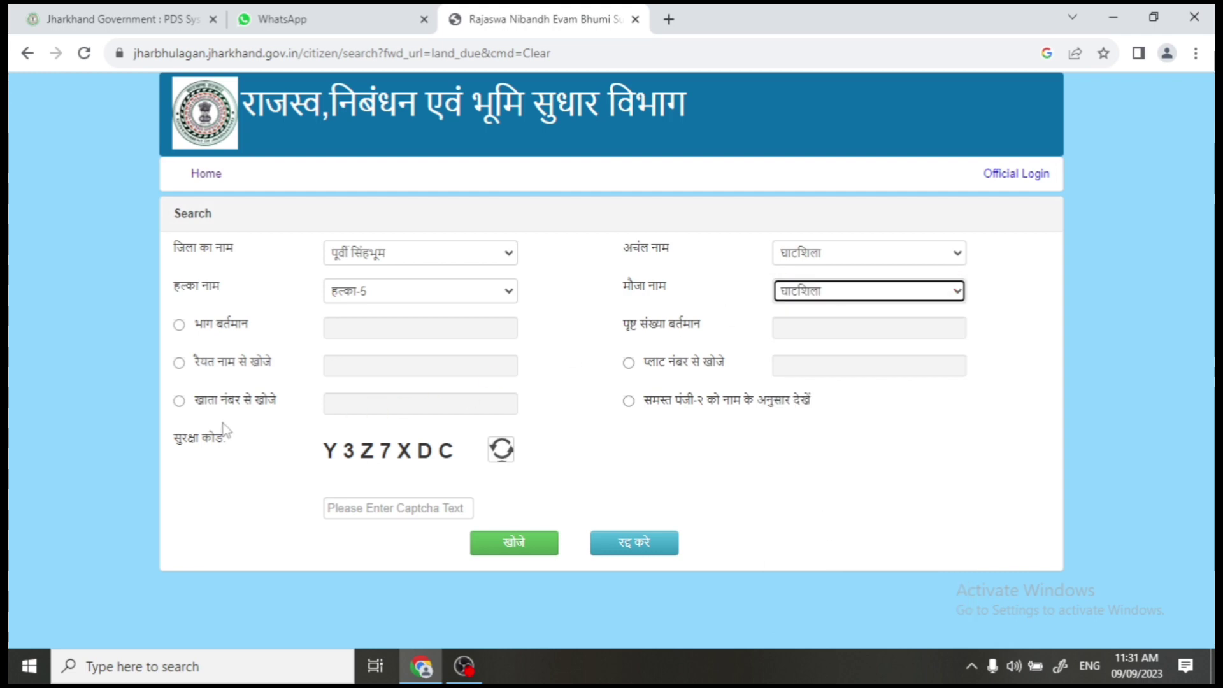
- Search by khata number 105 with the security code and submit
left_click(179, 400)
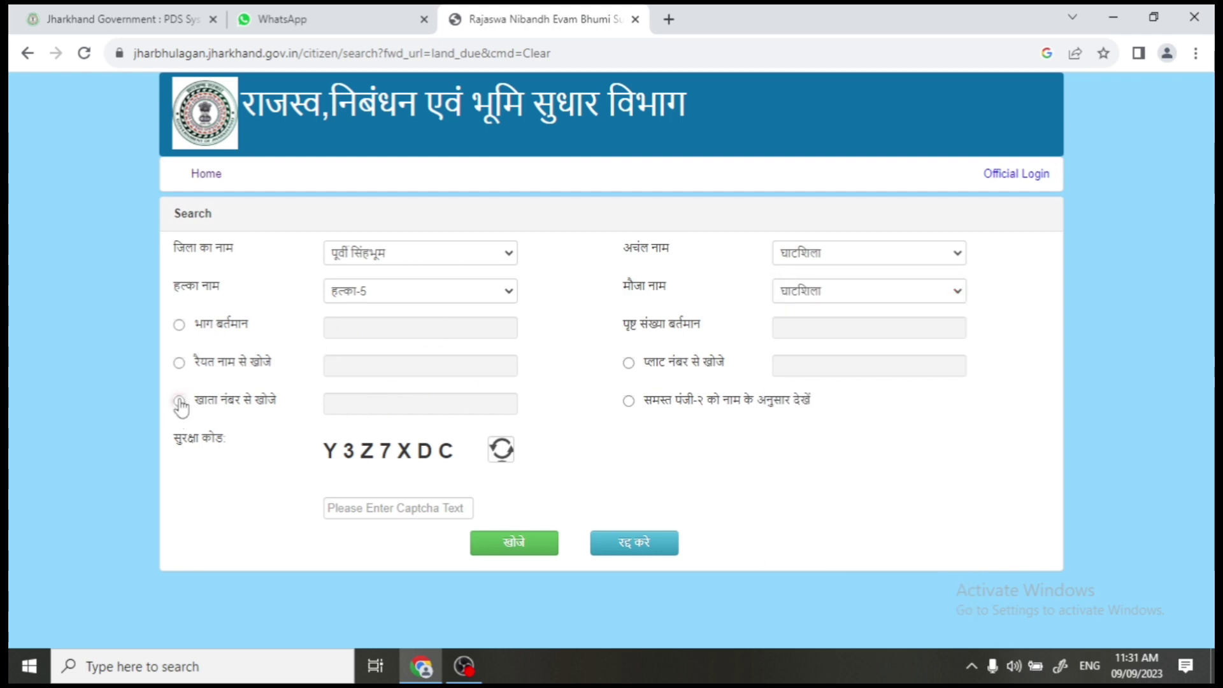
left_click(419, 405)
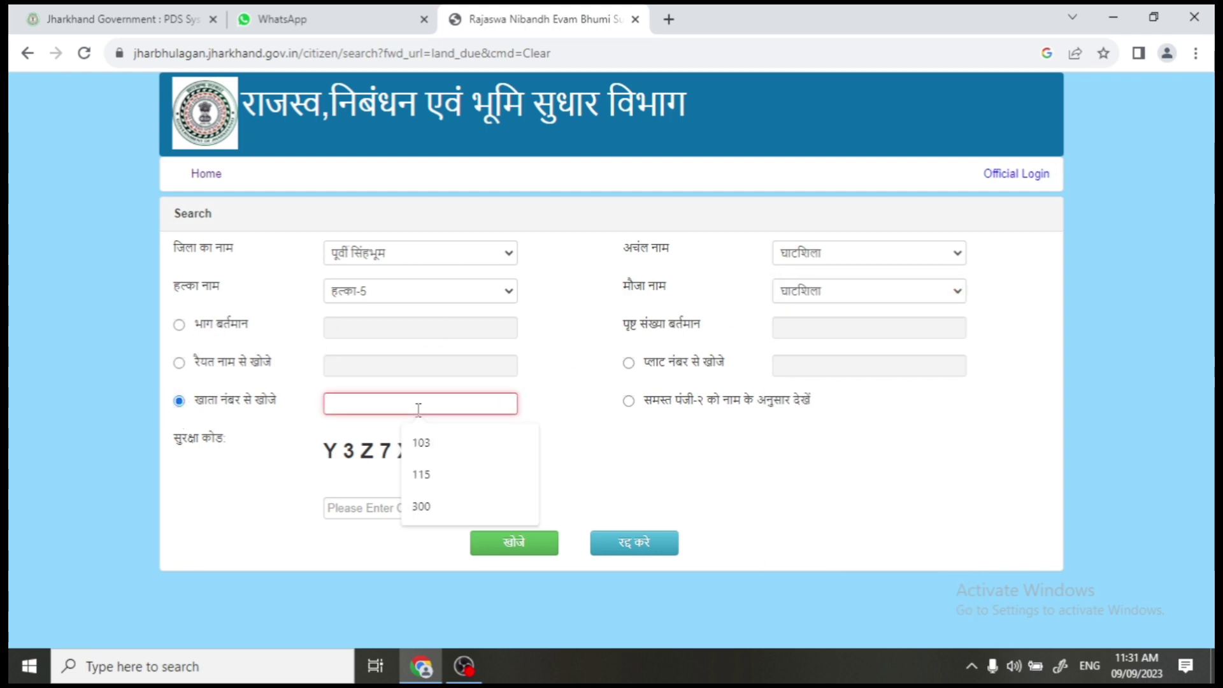
type("105")
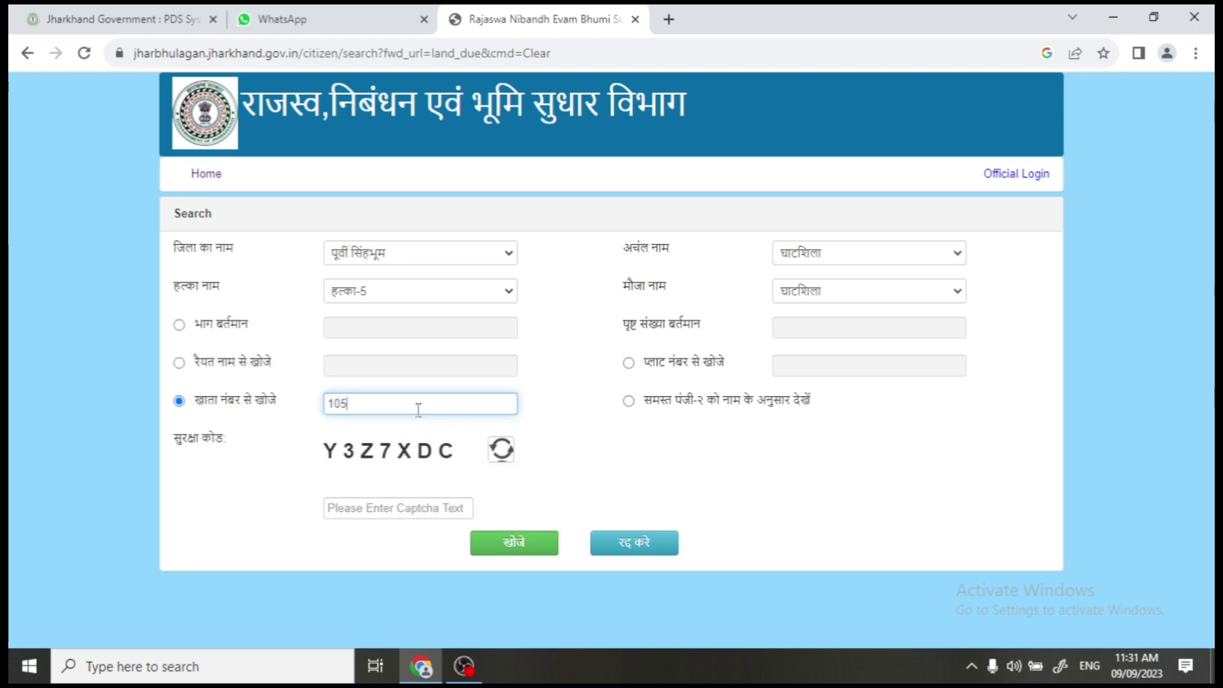
left_click(384, 503)
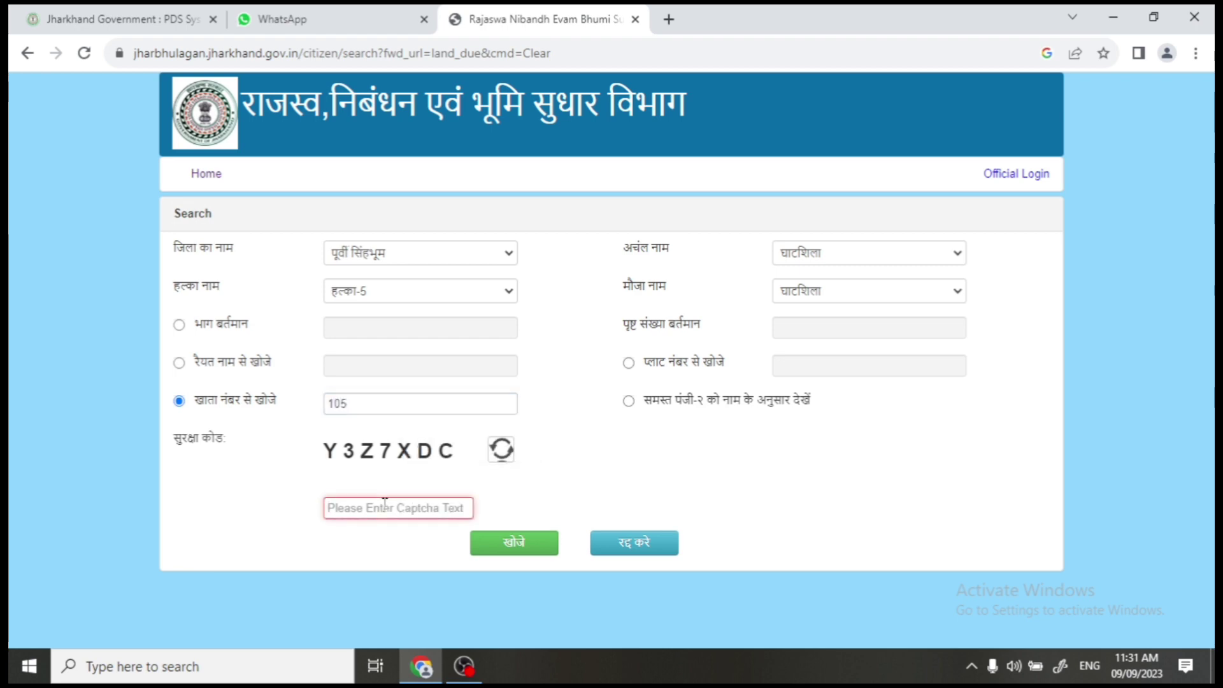
type("Y3Z7XDC")
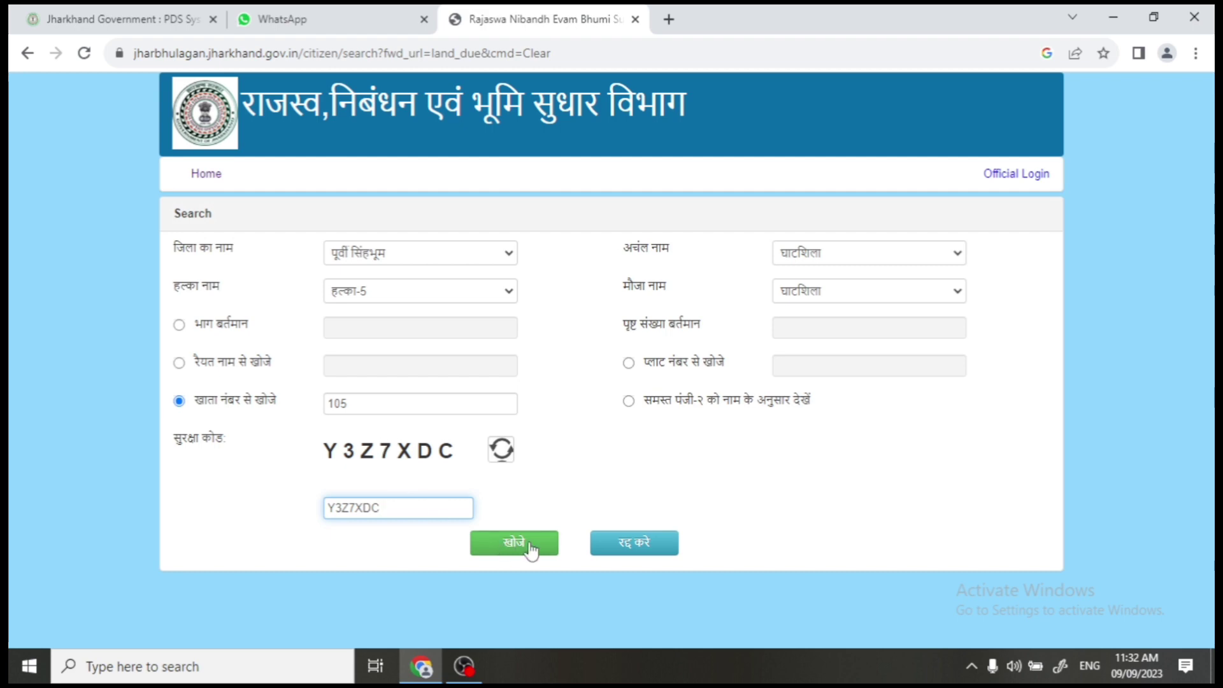
left_click(529, 546)
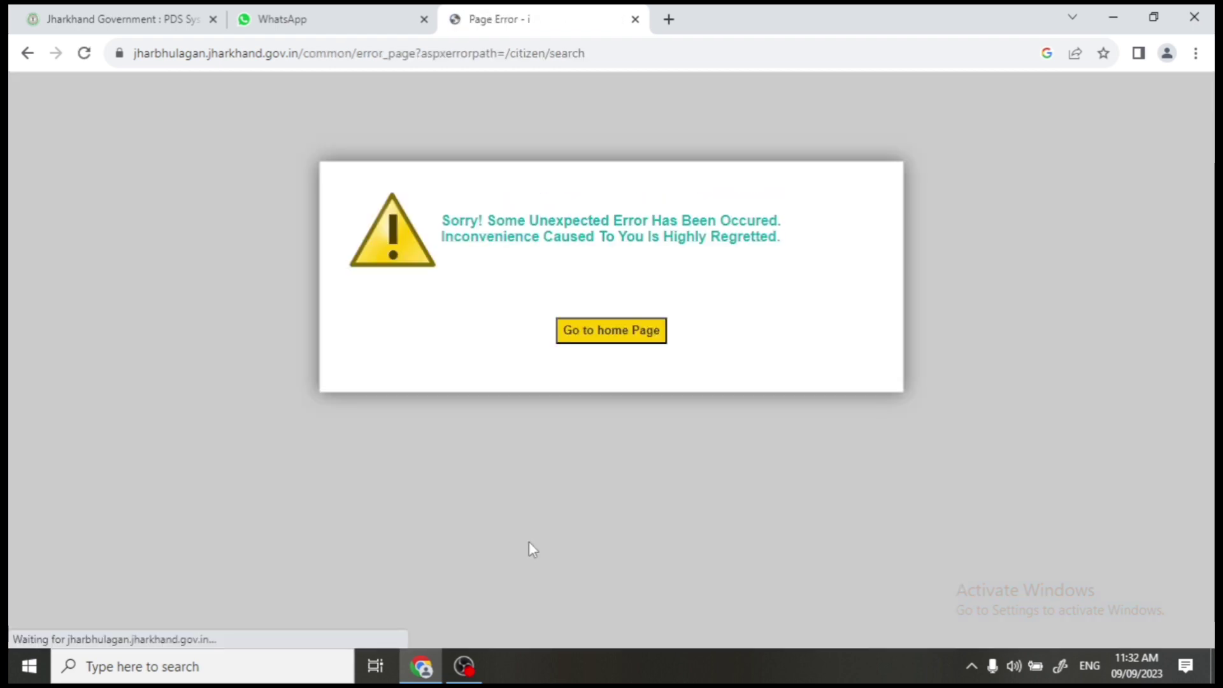
- Leave the error page and reselect पूर्वी सिंहभूम, घाटशिला, हल्का-5 and mouza घाटशिला
left_click(615, 338)
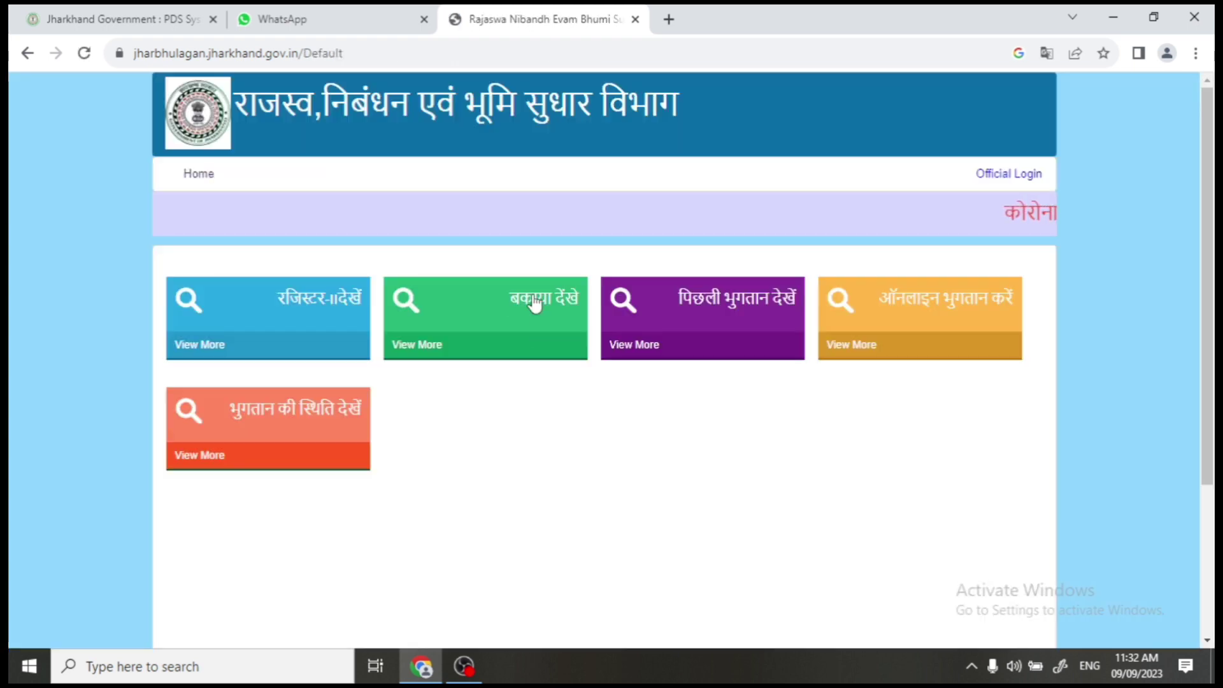
left_click(510, 328)
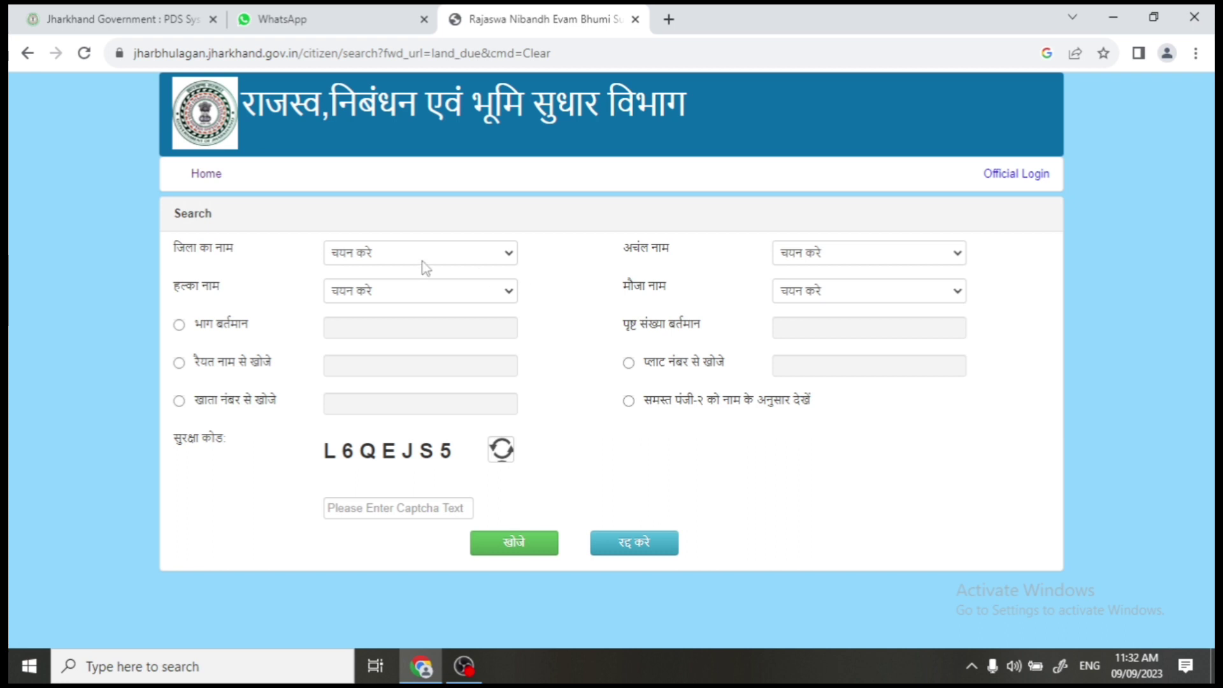
left_click(423, 258)
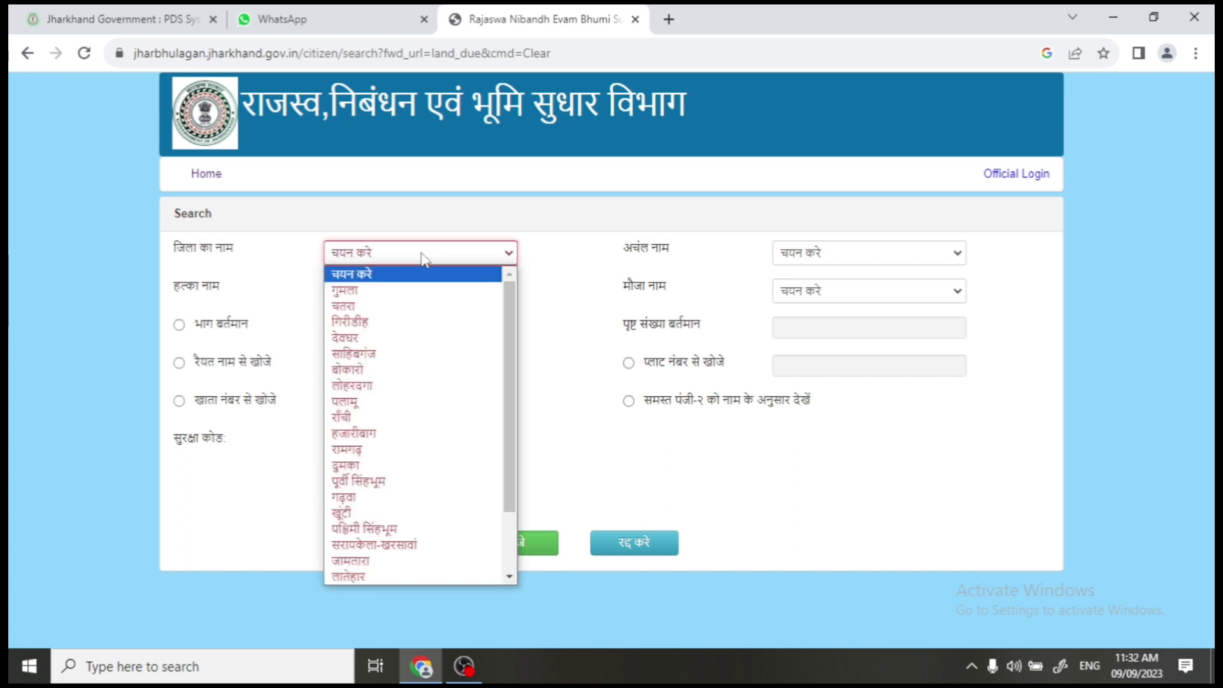
left_click(403, 482)
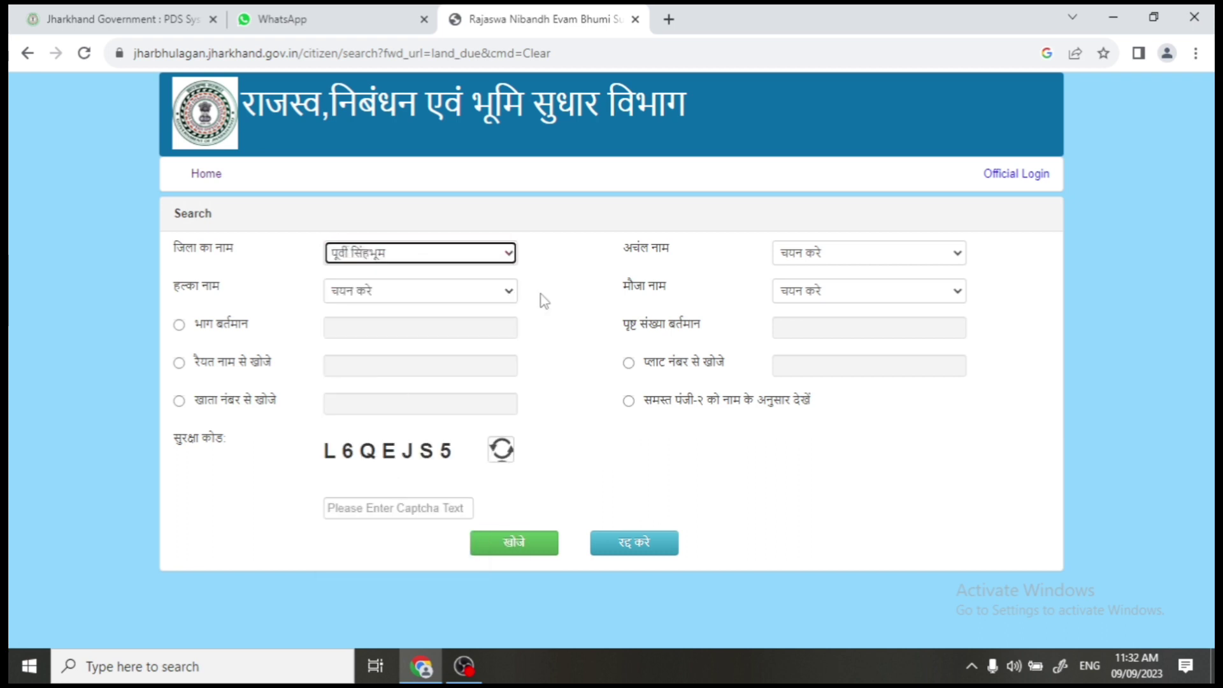
left_click(832, 258)
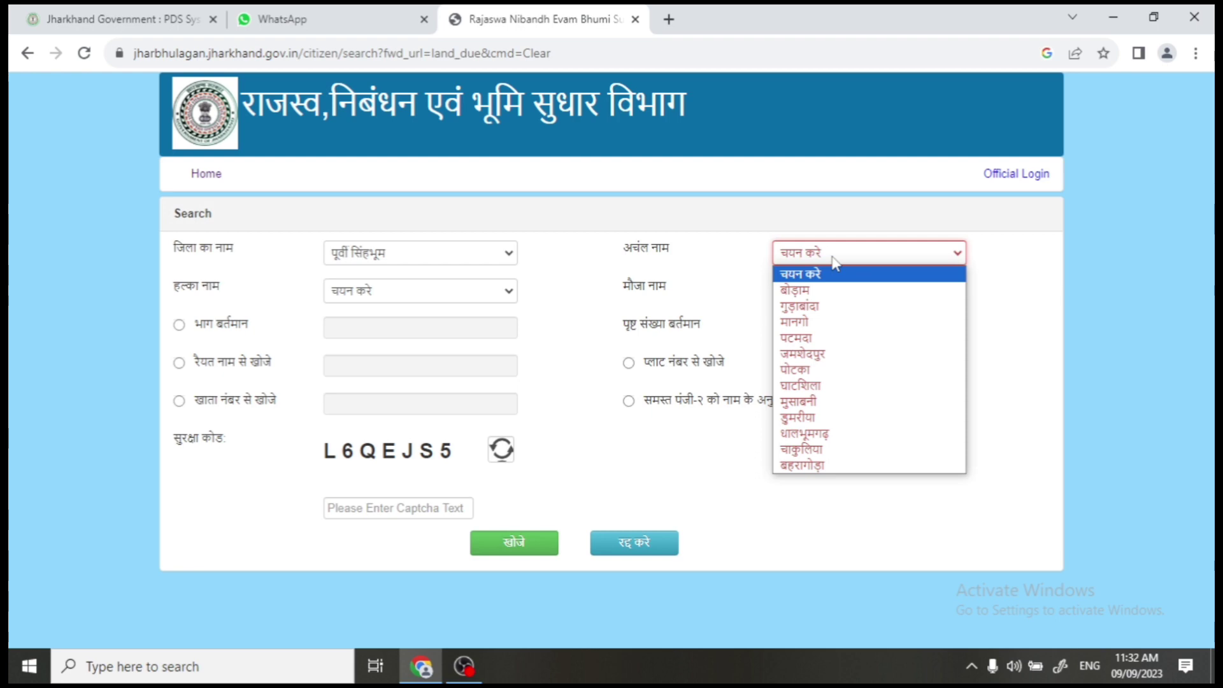
left_click(830, 390)
left_click(418, 294)
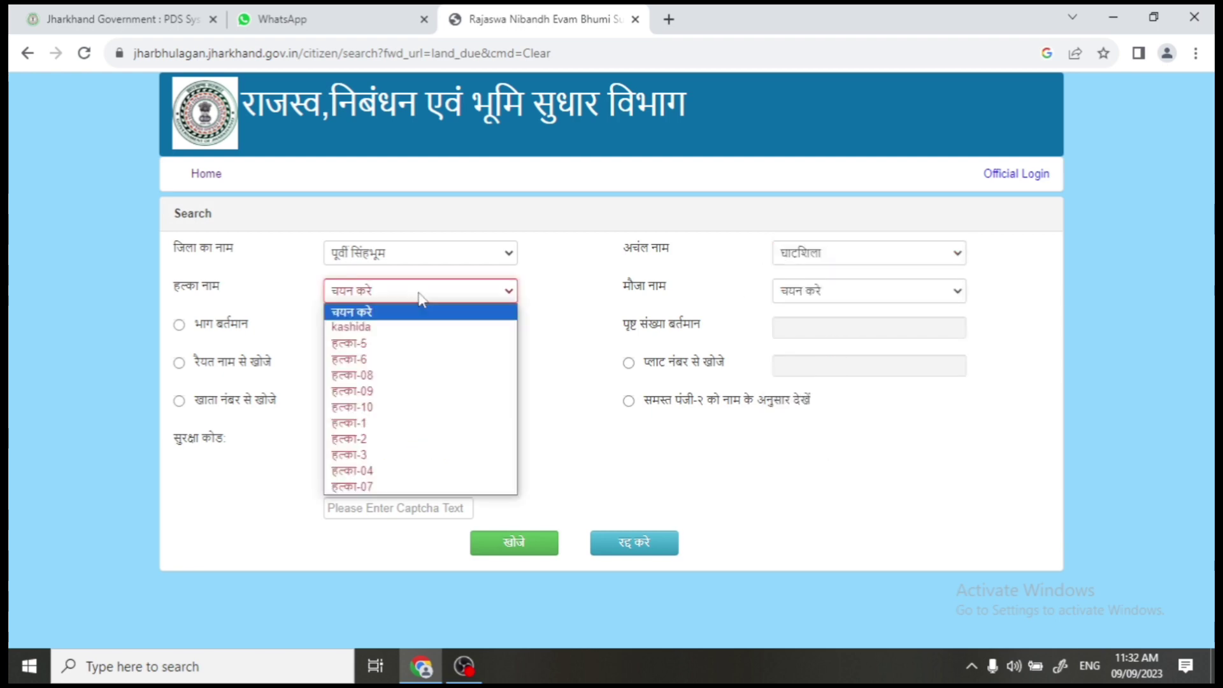
left_click(413, 349)
left_click(827, 293)
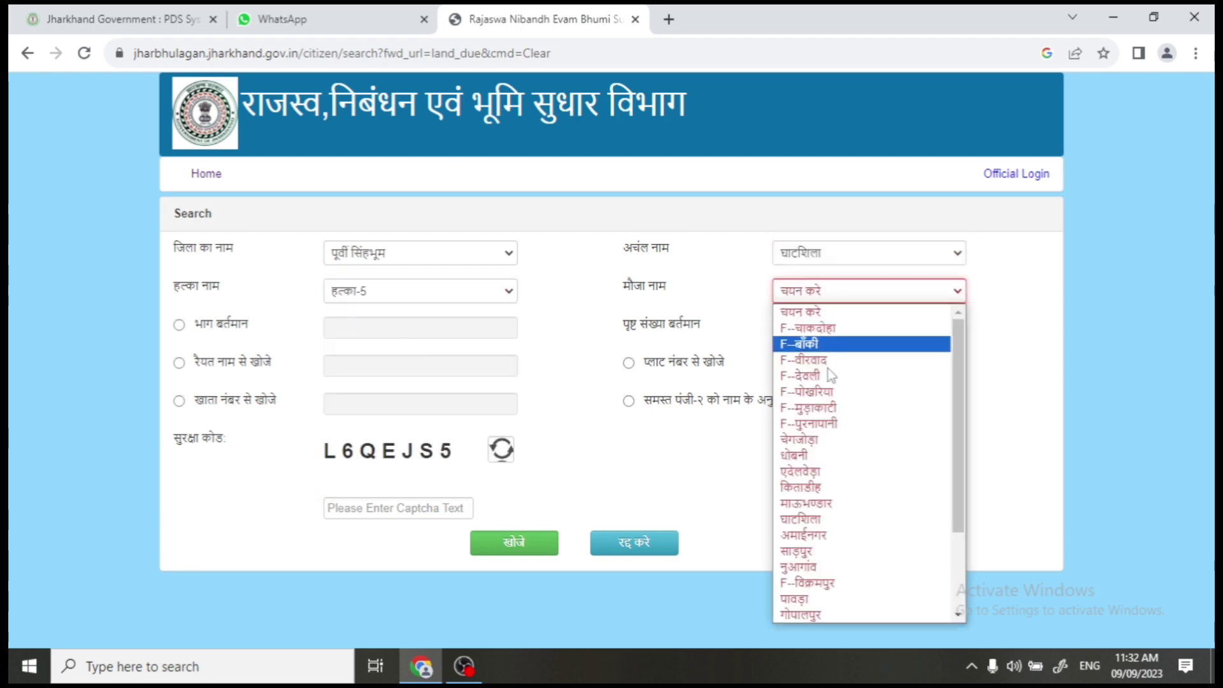
left_click(828, 519)
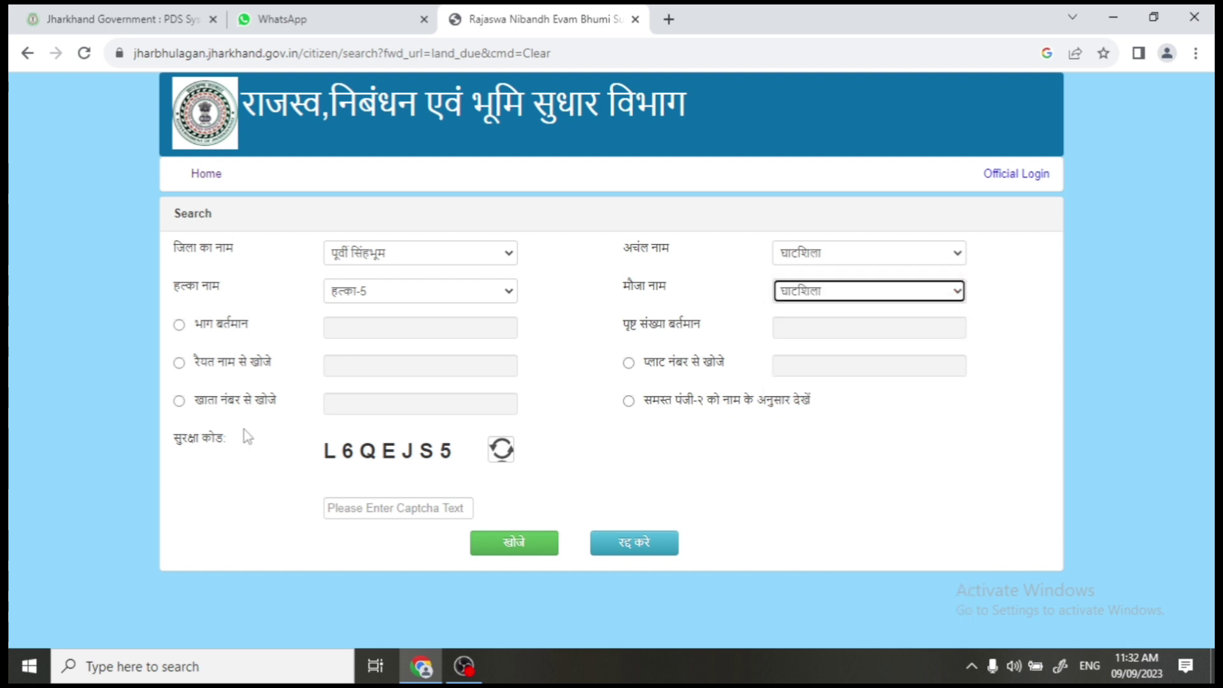
- Search by khata number 105 with a new security code and submit
left_click(179, 401)
left_click(399, 403)
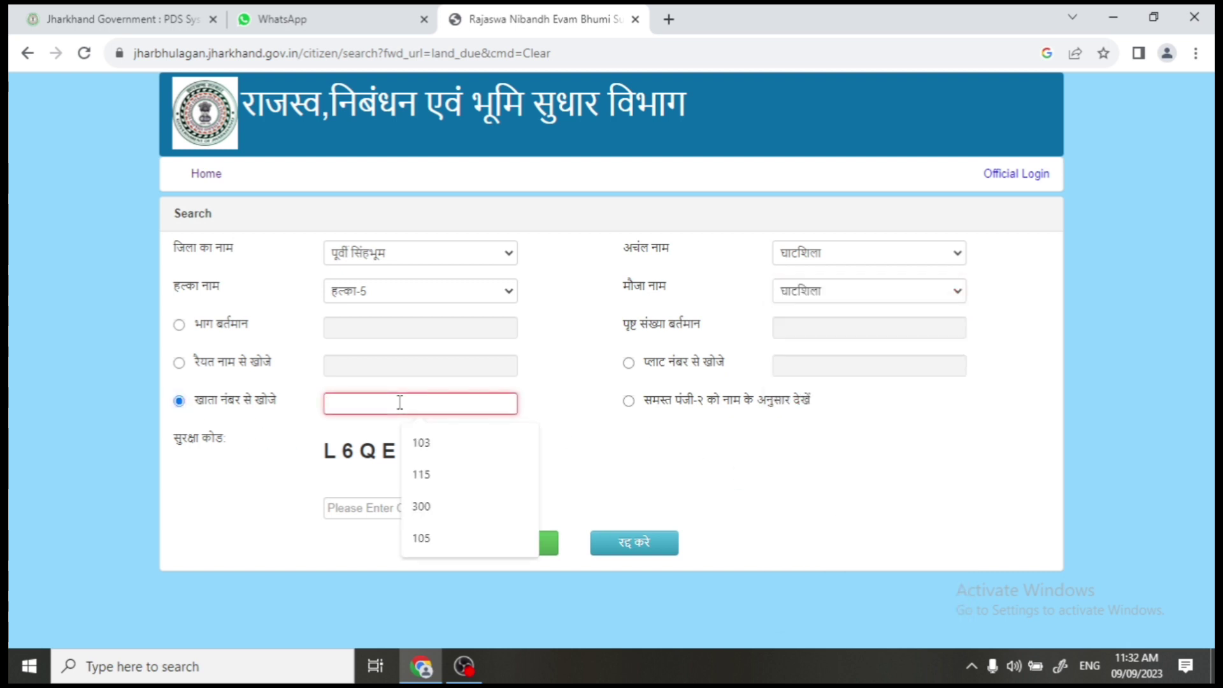
type("105")
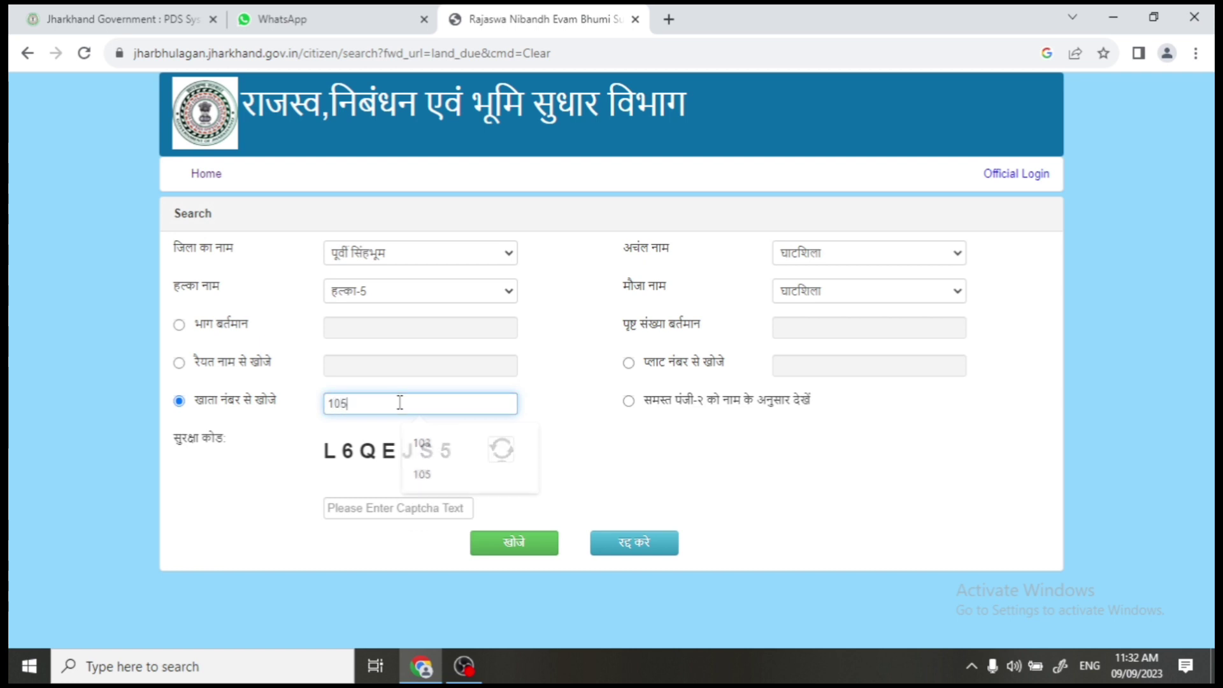
left_click(381, 507)
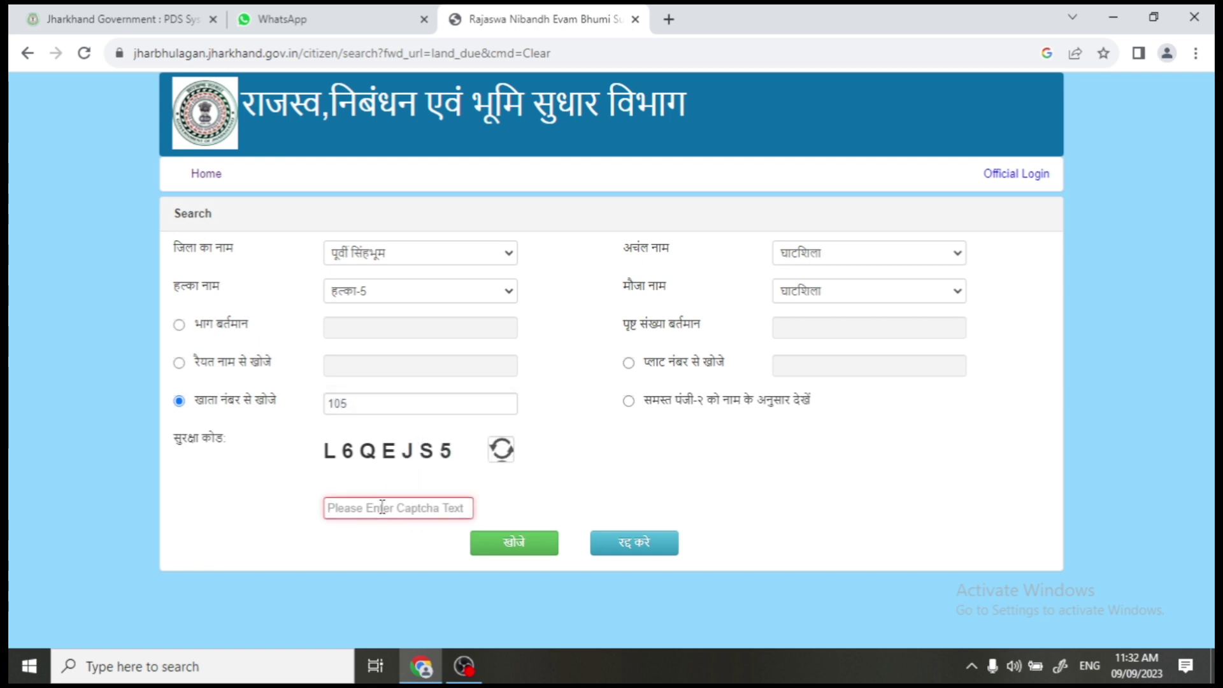
type("L")
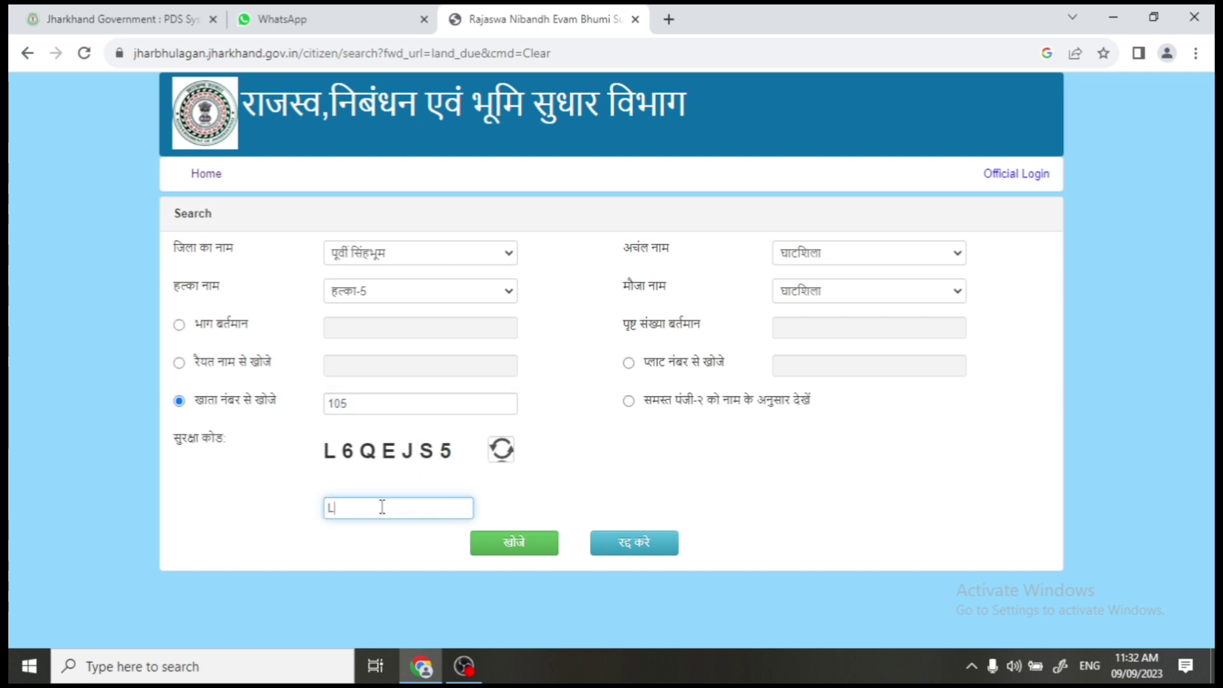
type("EQEJS5")
left_click(510, 545)
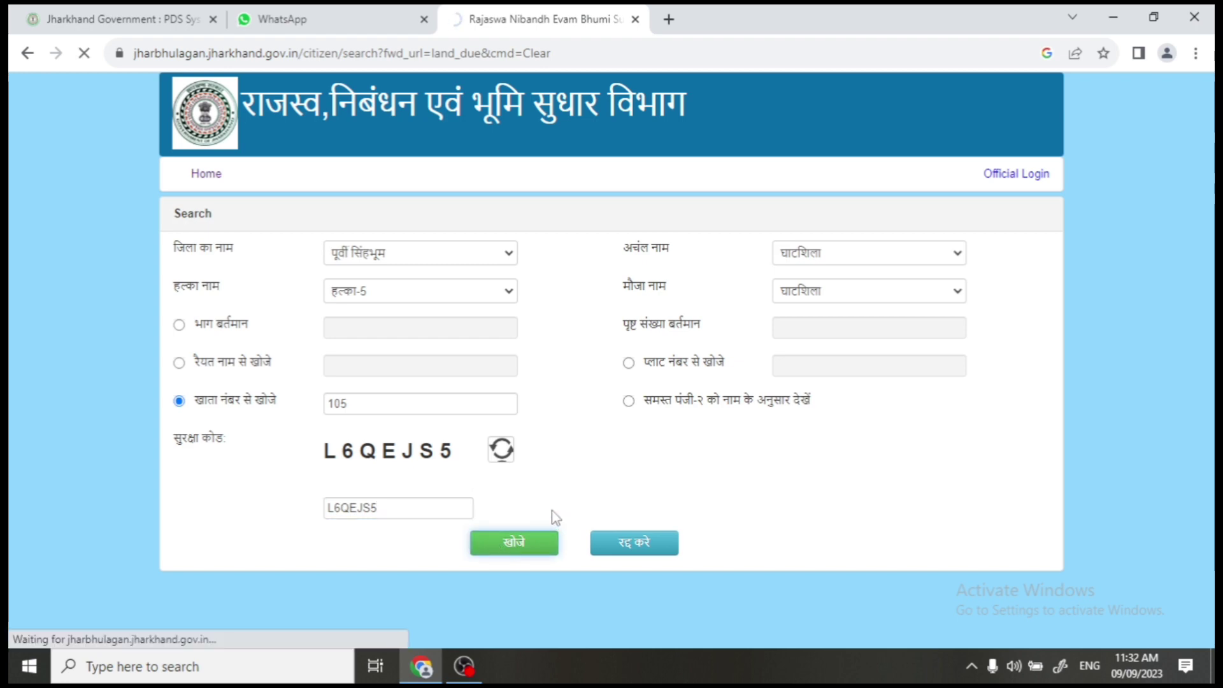
- Review both pages of khata 105 holders in घाटशिला, ending back on page 1
scroll(600, 434, "down", 6)
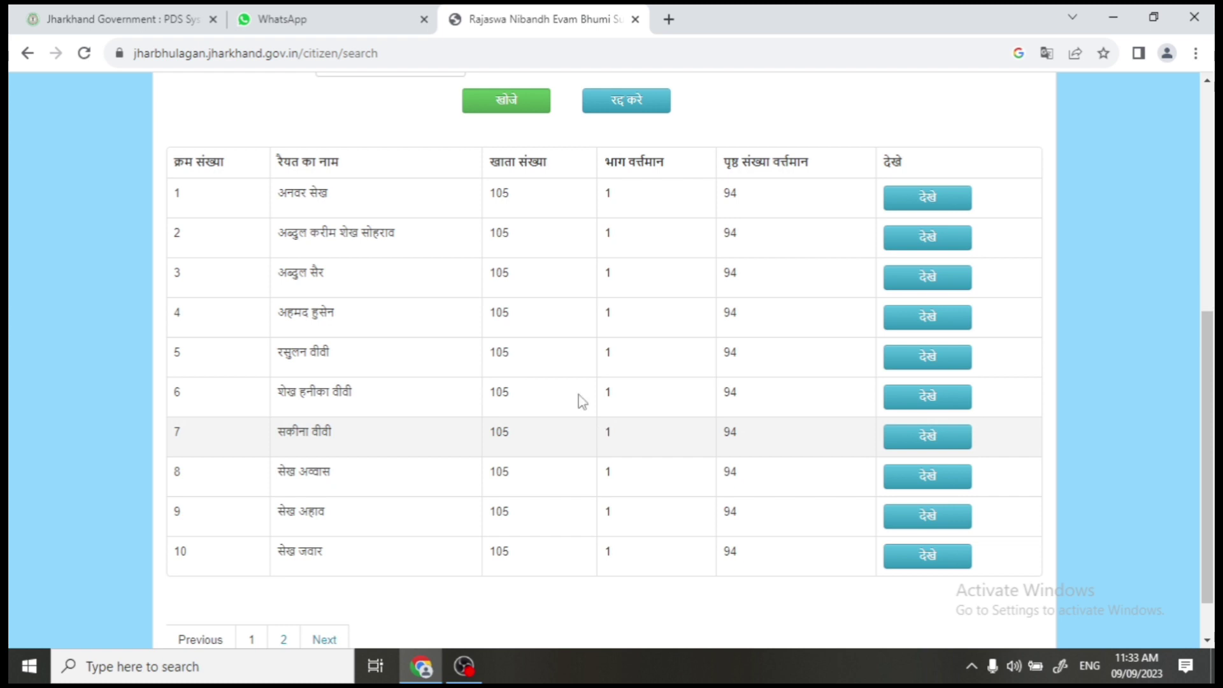
scroll(331, 365, "down", 1)
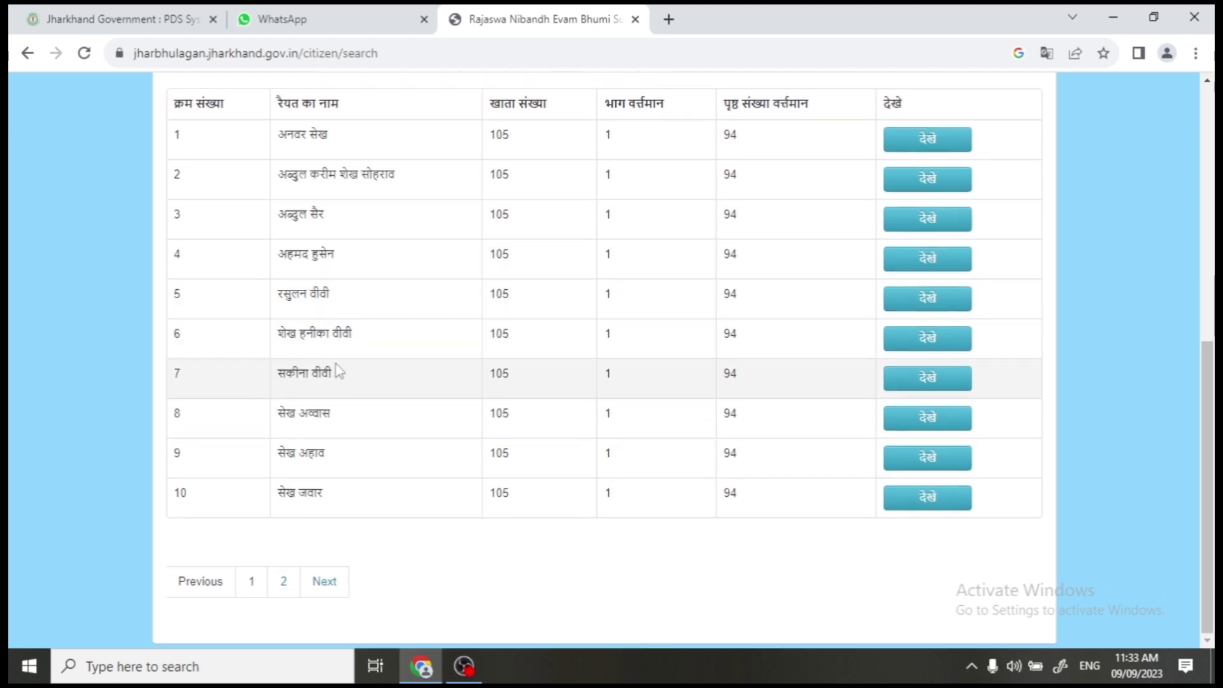
left_click(312, 582)
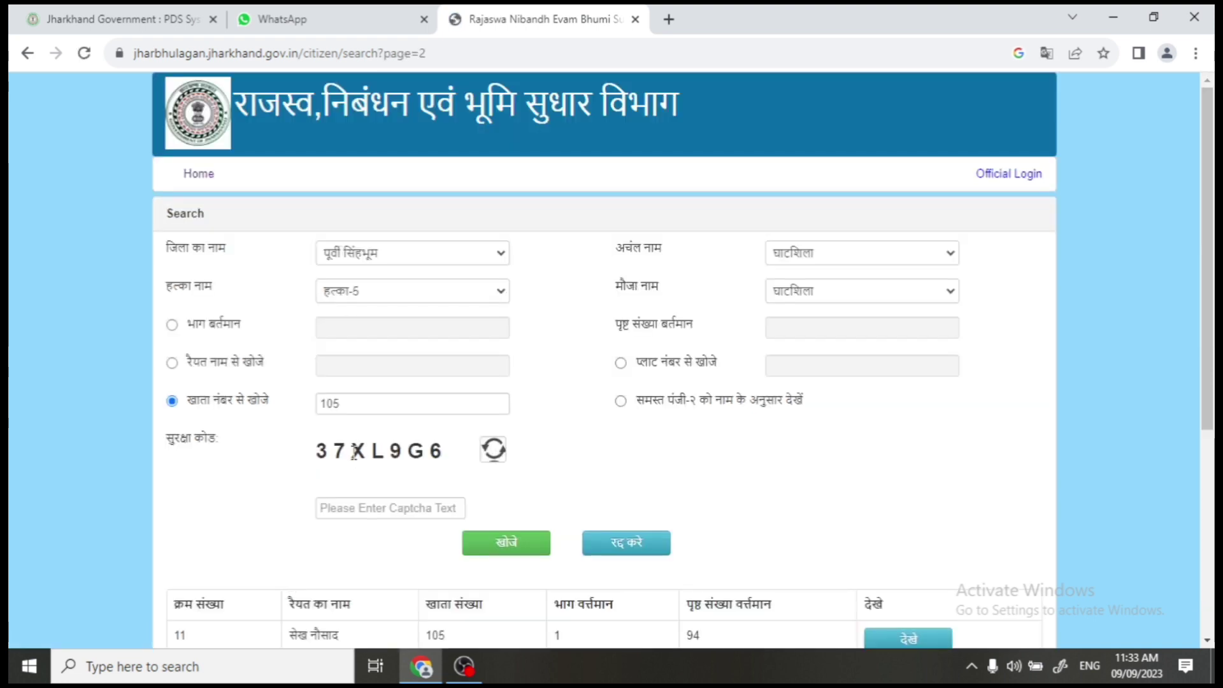
scroll(353, 454, "down", 5)
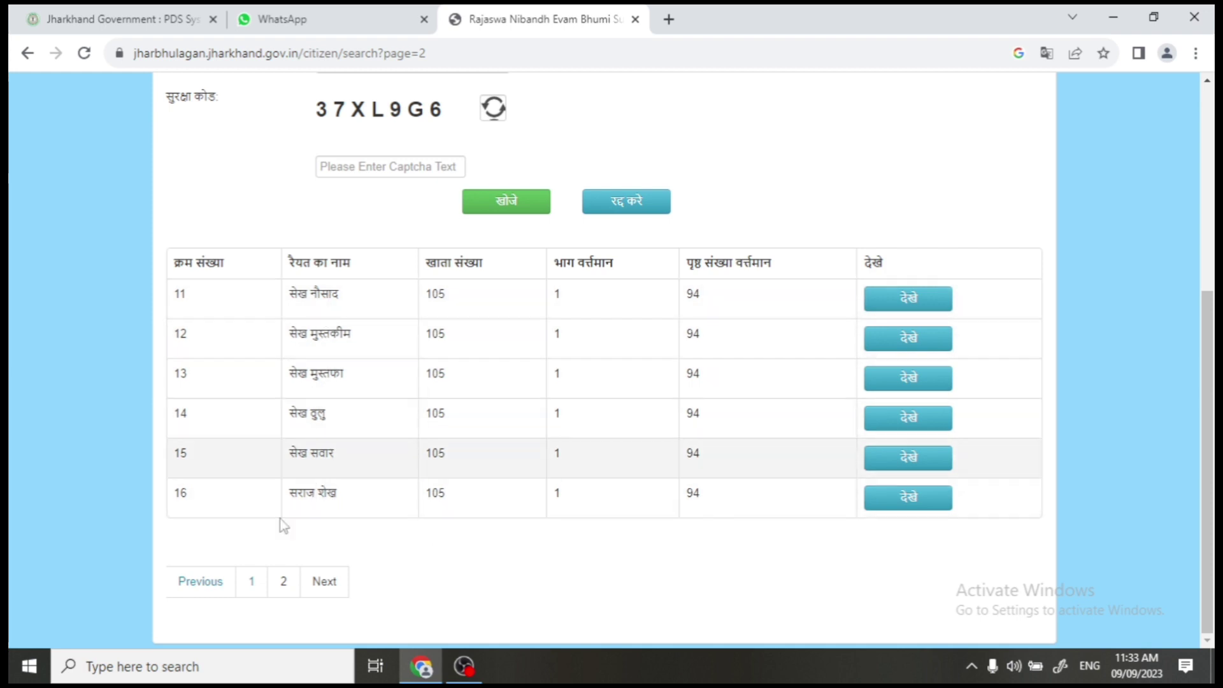
left_click(252, 581)
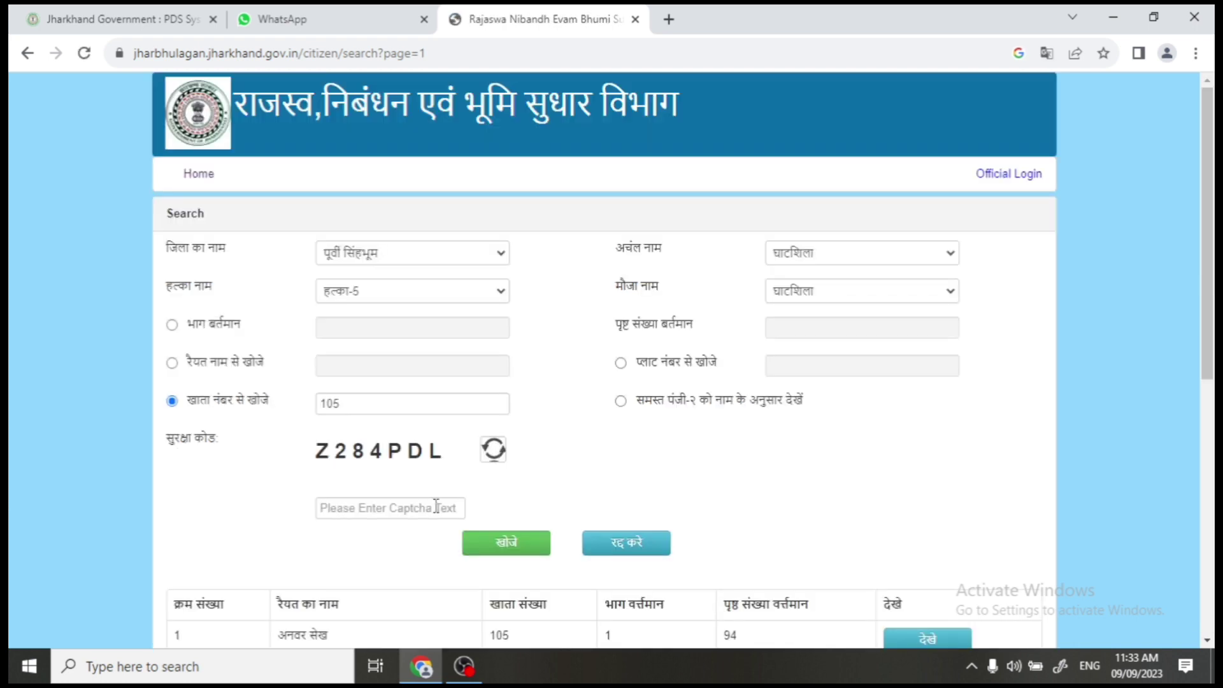
scroll(436, 507, "down", 5)
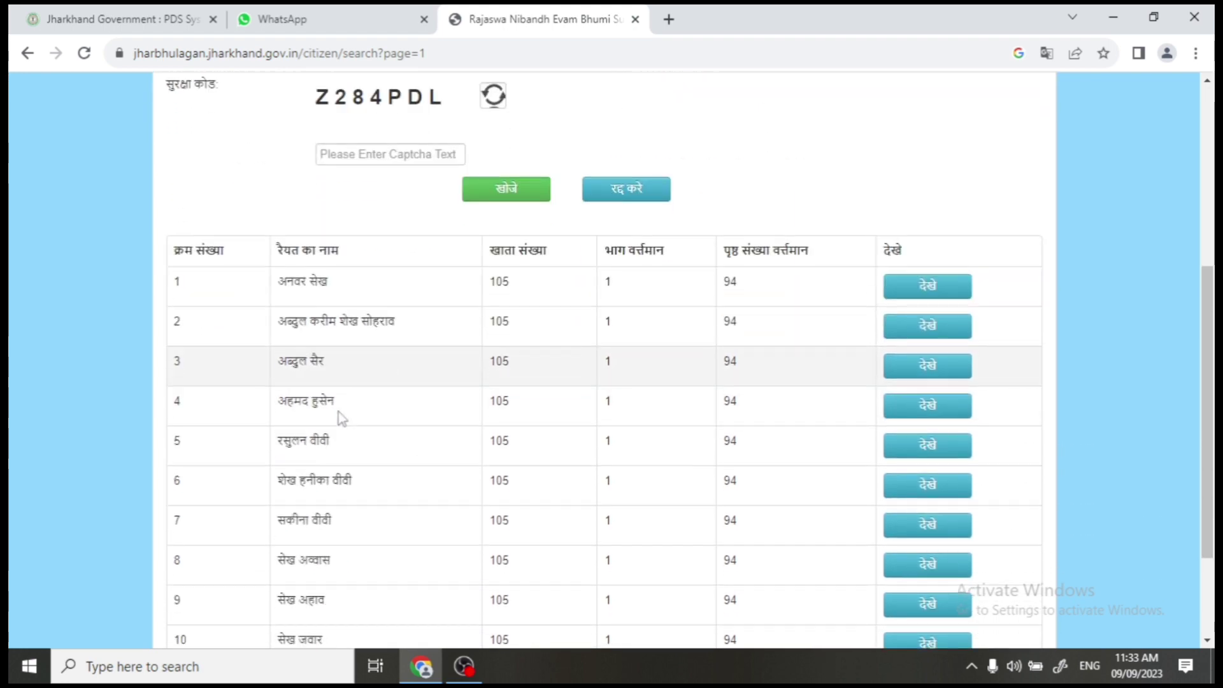
scroll(338, 422, "down", 2)
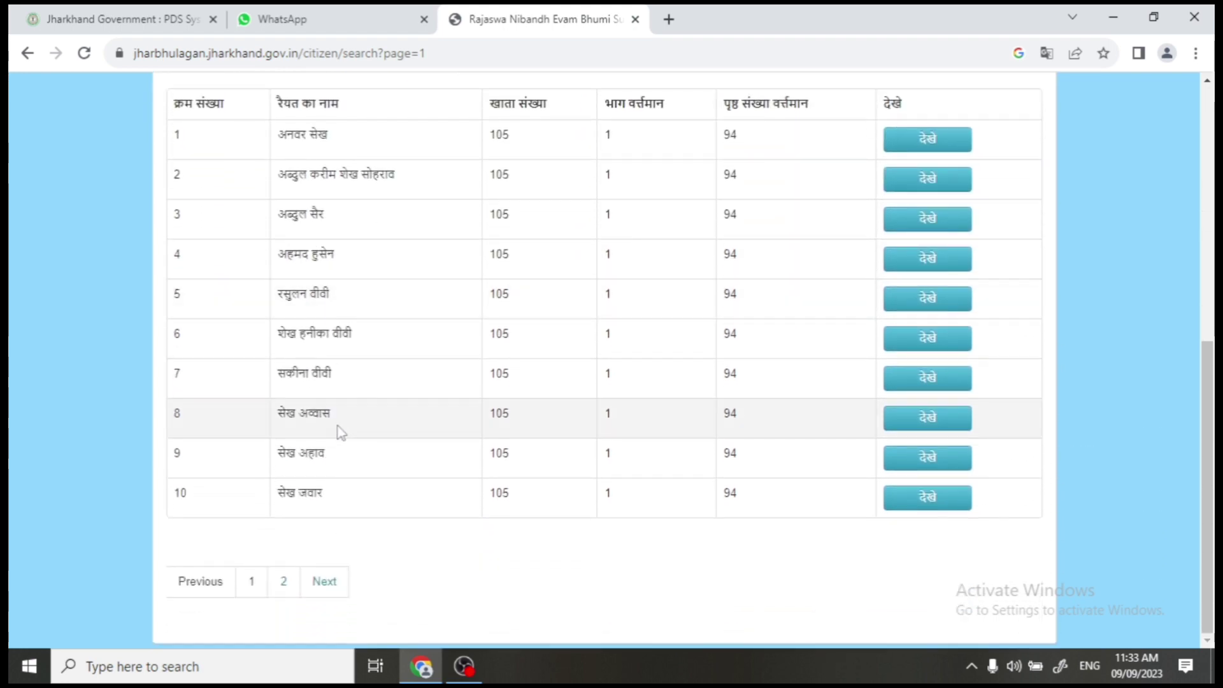
scroll(344, 431, "up", 3)
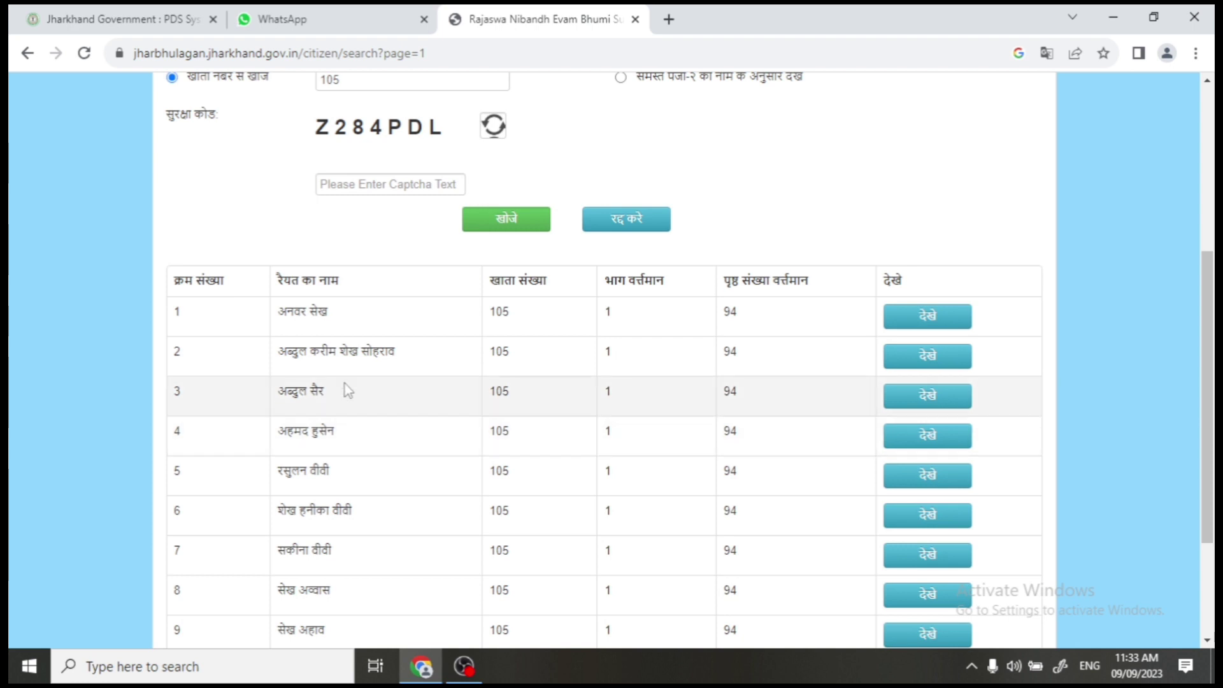
scroll(344, 382, "up", 3)
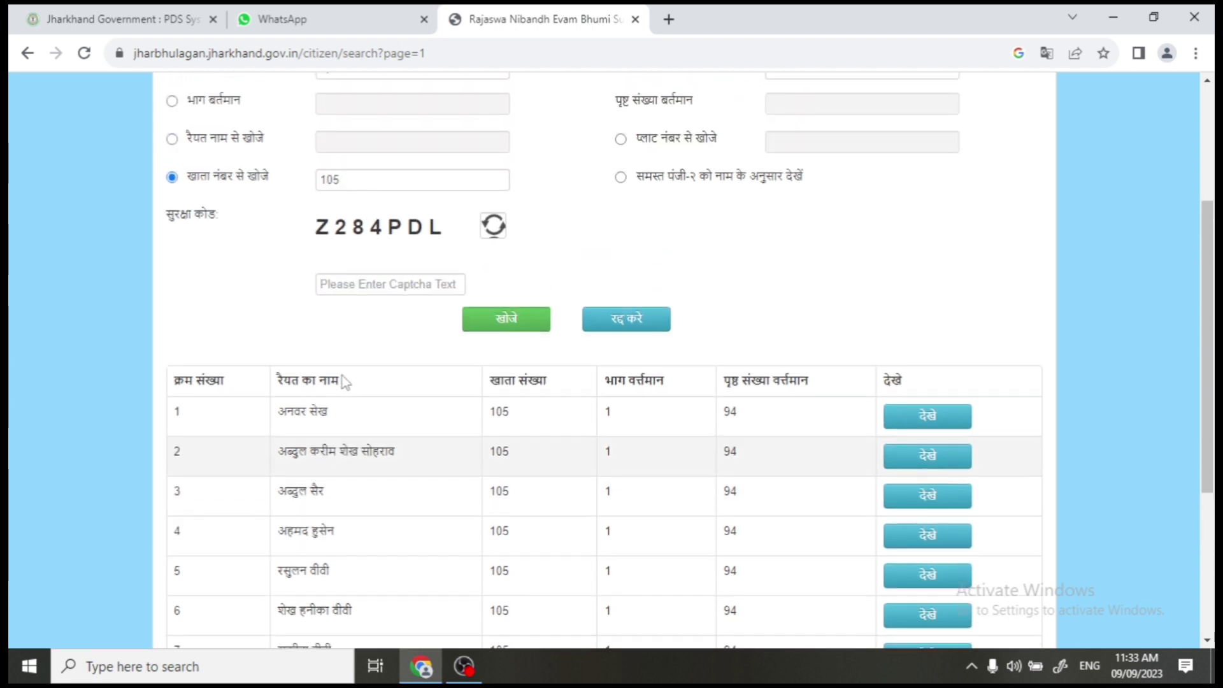
left_click(822, 145)
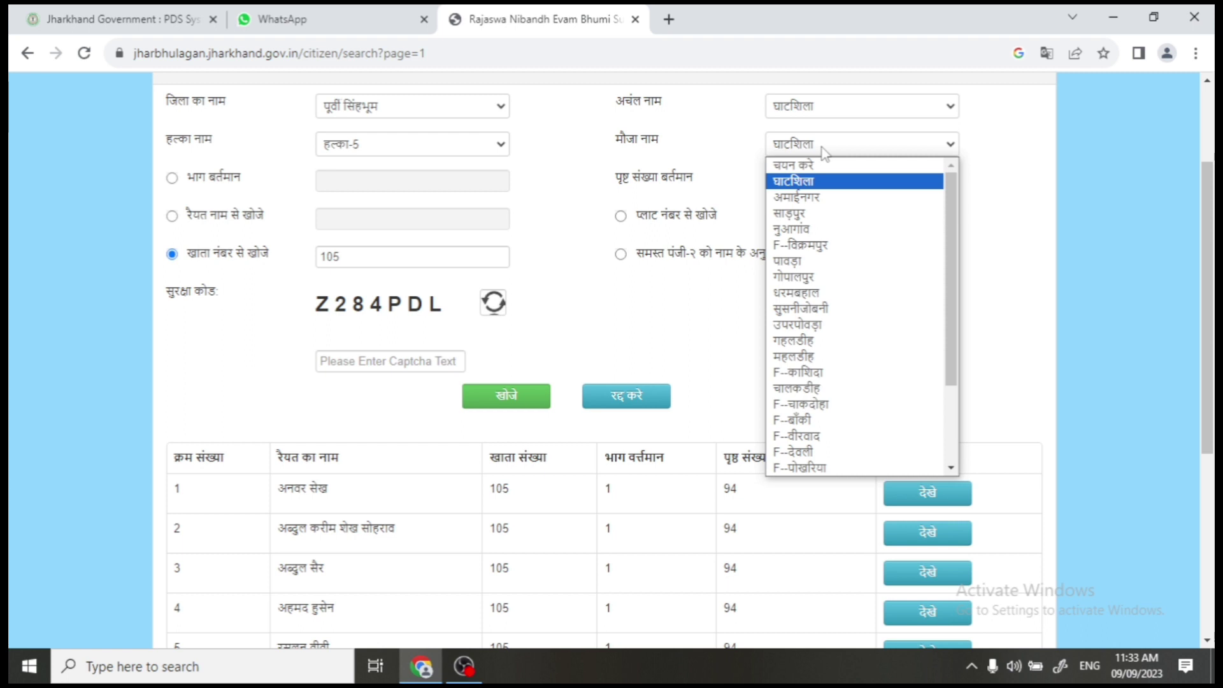
- Change the mouza to नुआगांव, enter the security code and rerun the khata 105 search
left_click(830, 225)
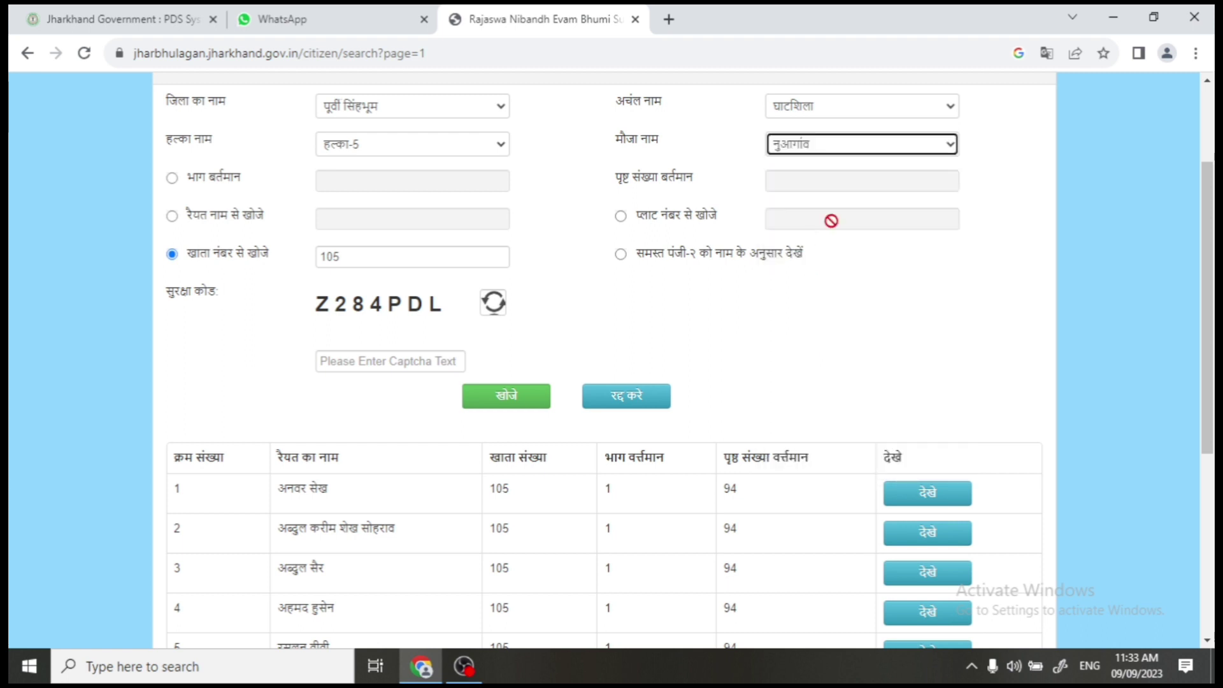
left_click(389, 362)
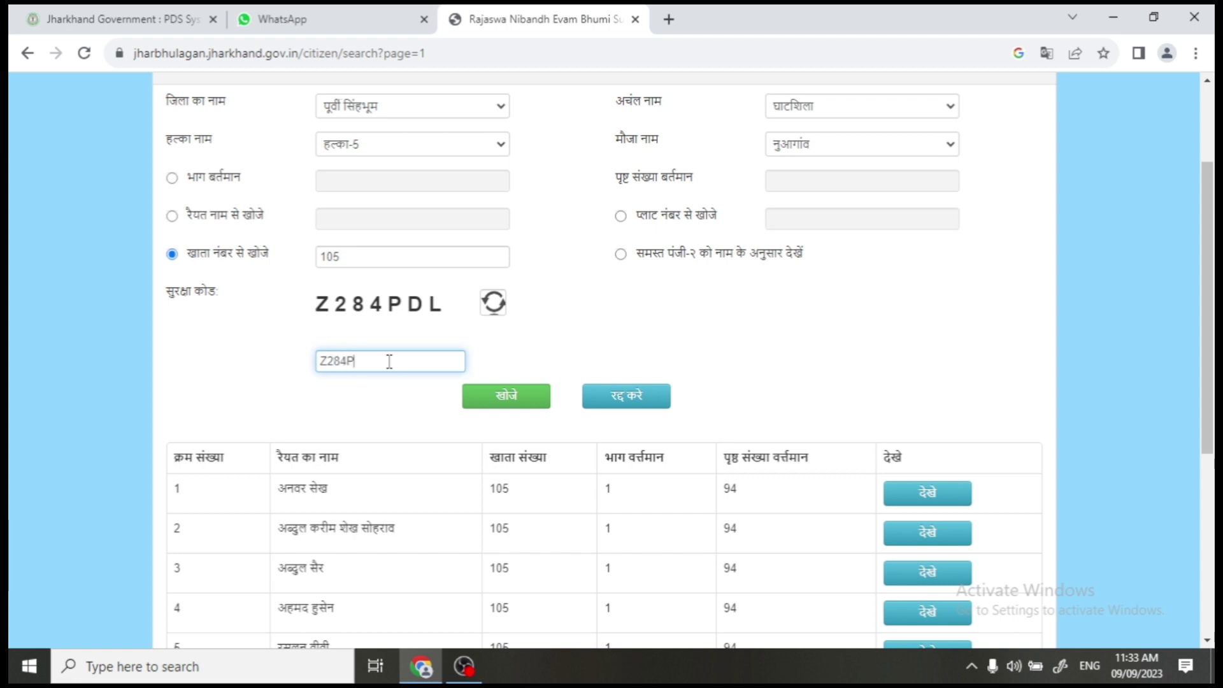
left_click(506, 397)
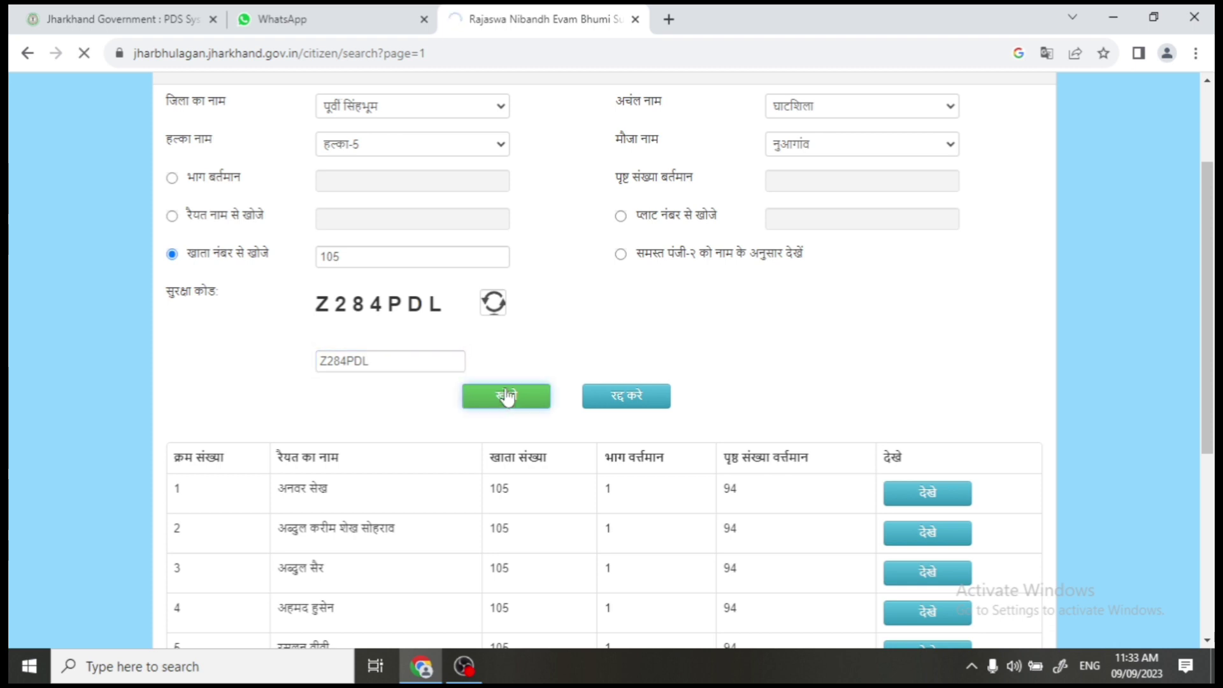
scroll(519, 368, "down", 4)
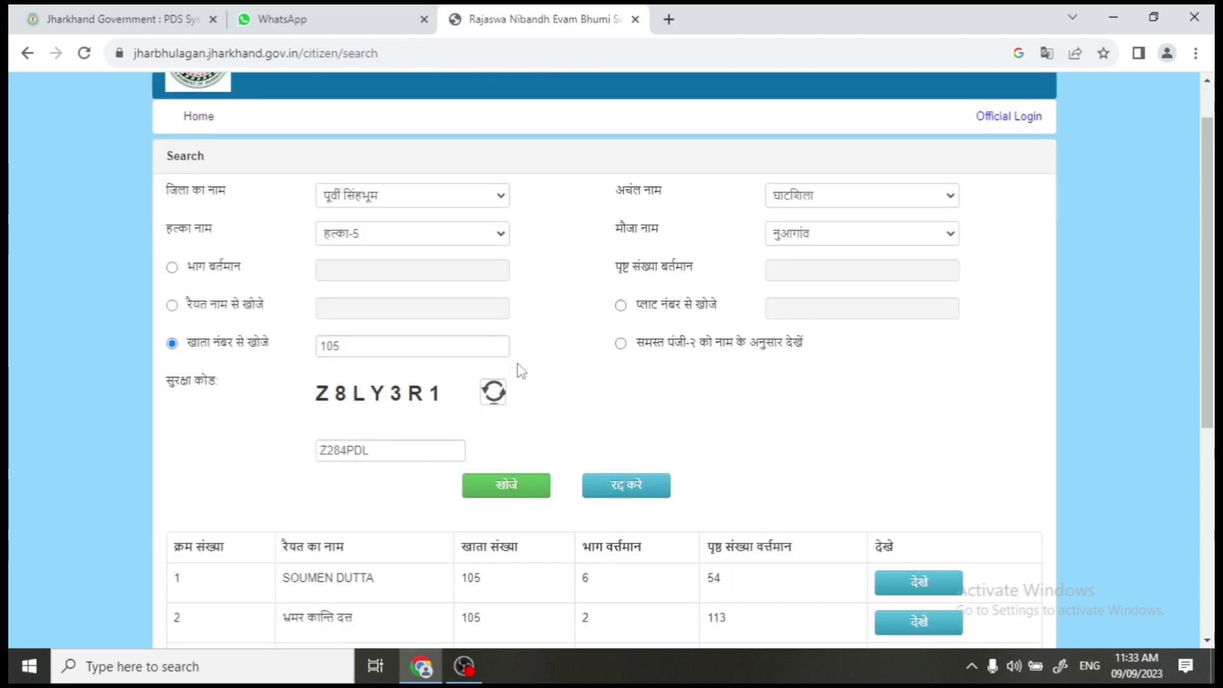
- Review the bhag 3, page 461 holding details after closing the translate popup: plot 48, lagan 7.35
scroll(388, 367, "down", 3)
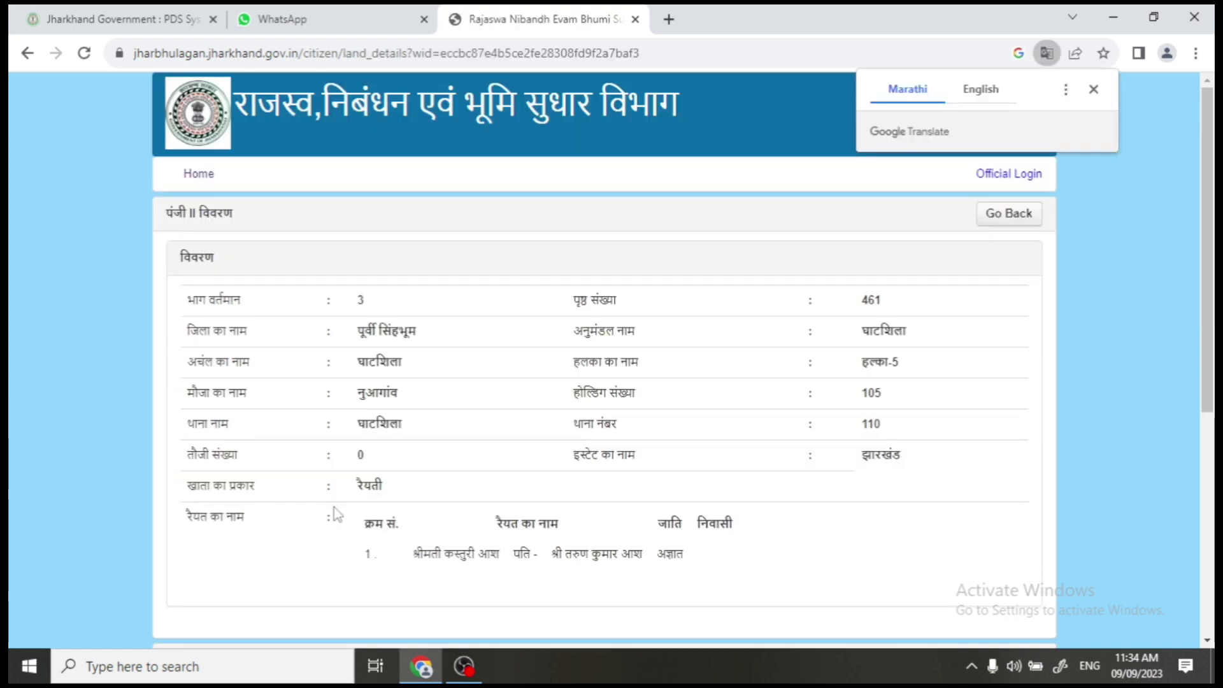
scroll(468, 439, "down", 1)
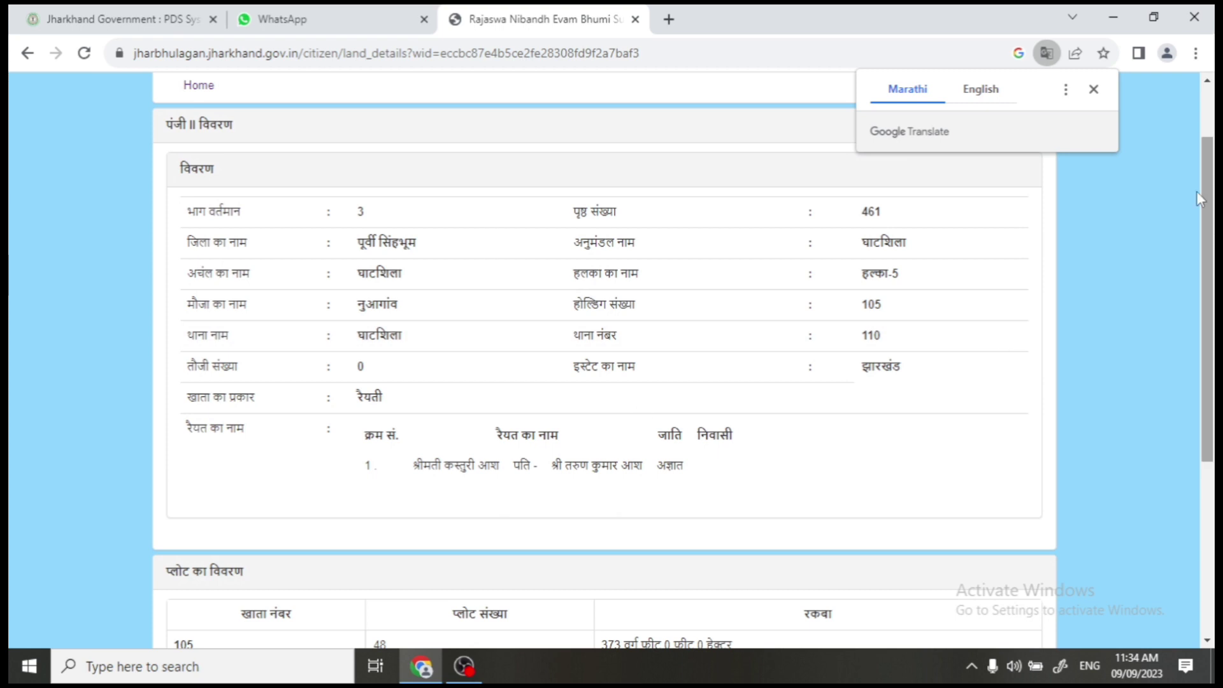
left_click(1093, 90)
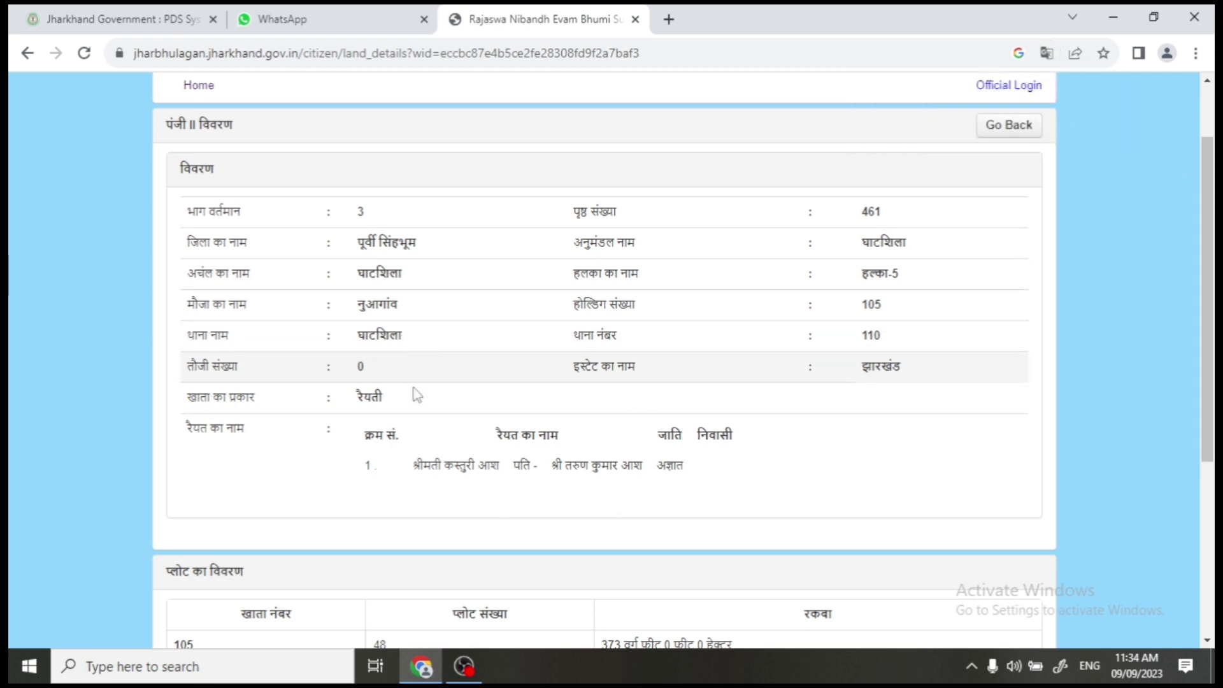
scroll(886, 305, "down", 5)
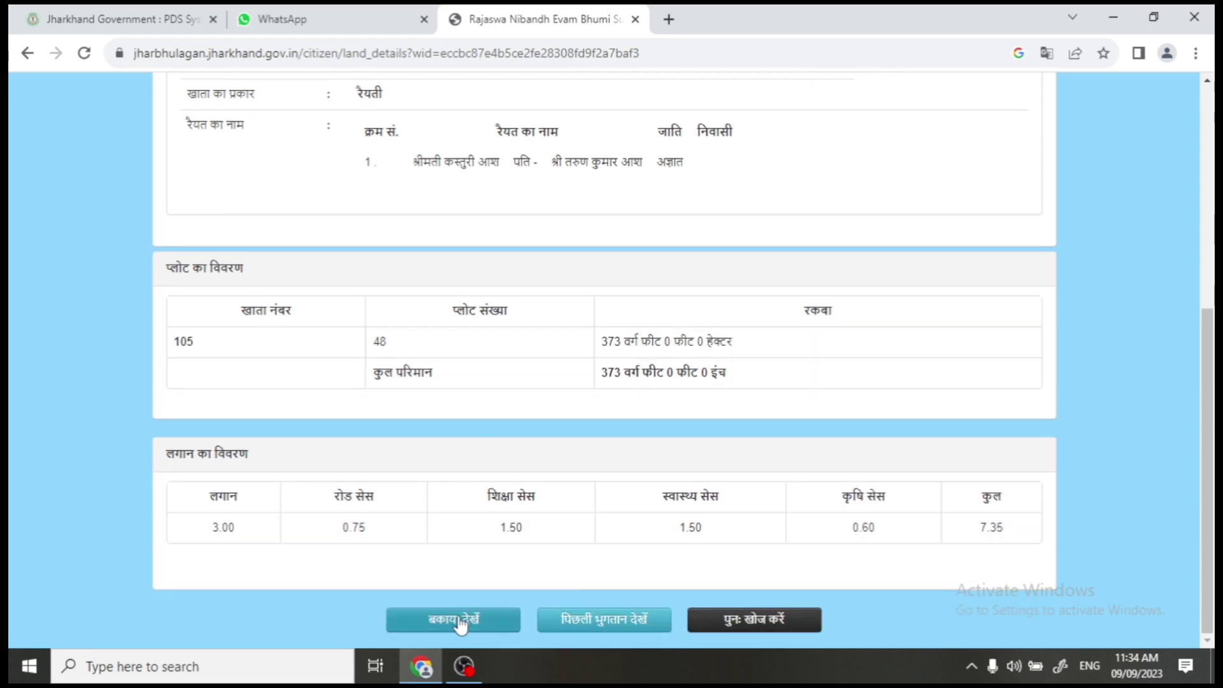
- Recover from the error page by reopening the dues search and returning to the row 8 holding
left_click(490, 627)
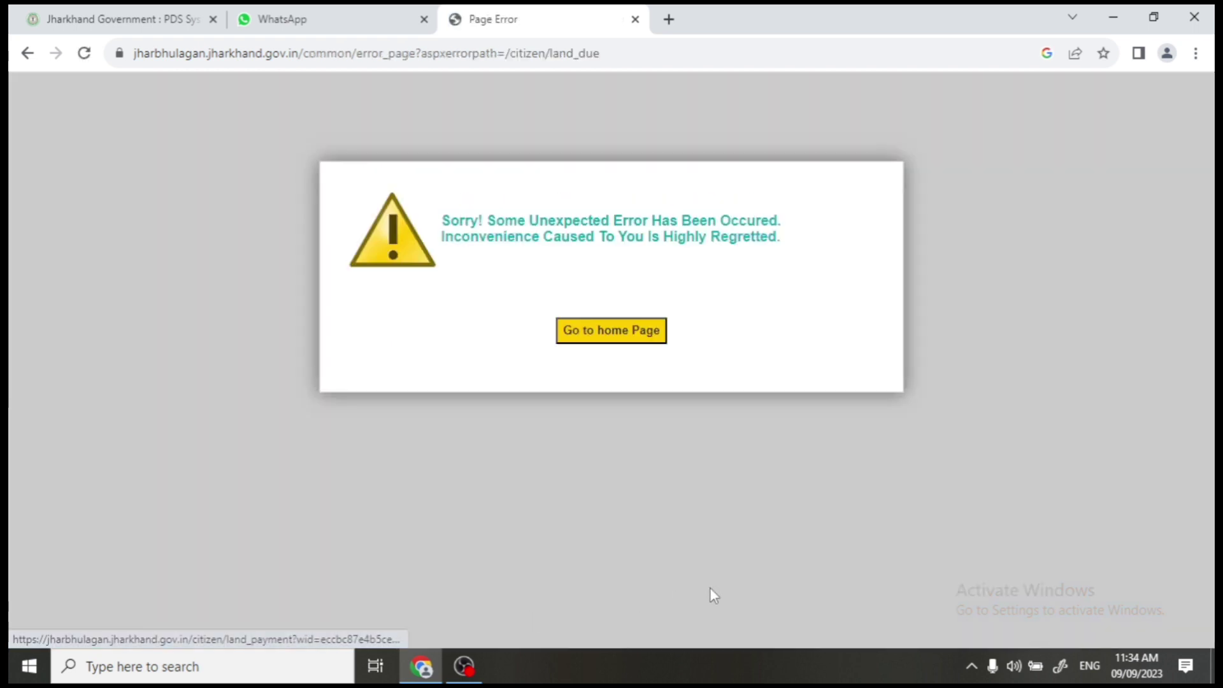
left_click(634, 340)
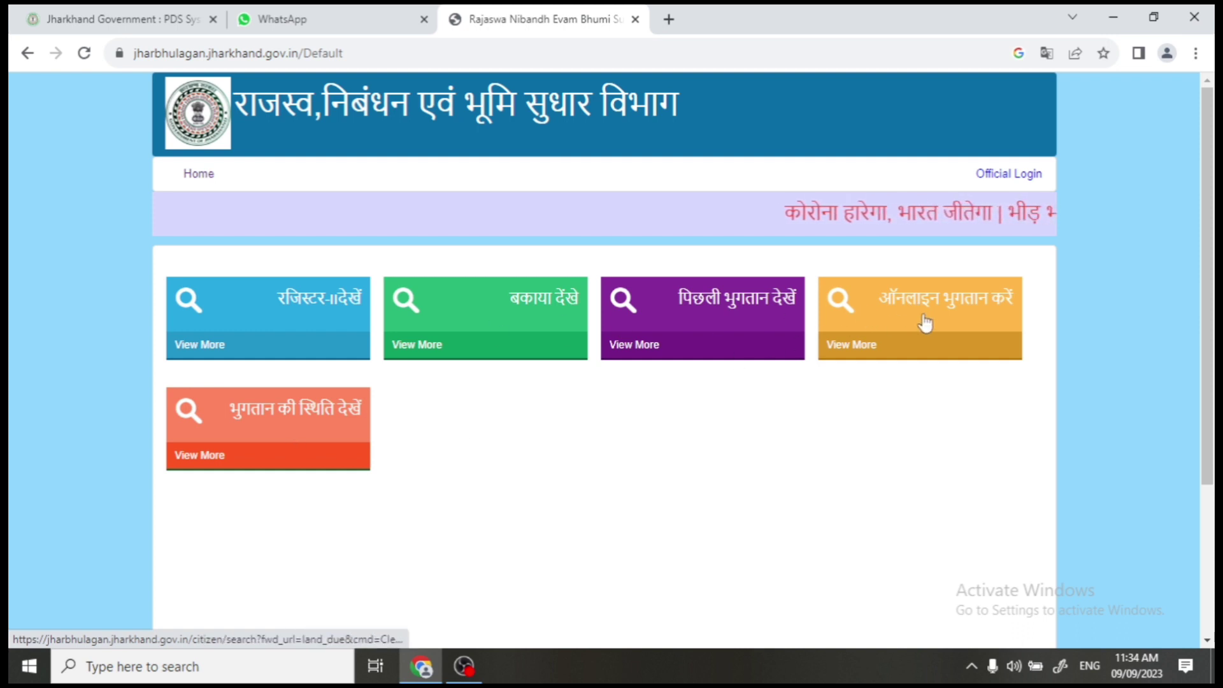
left_click(543, 302)
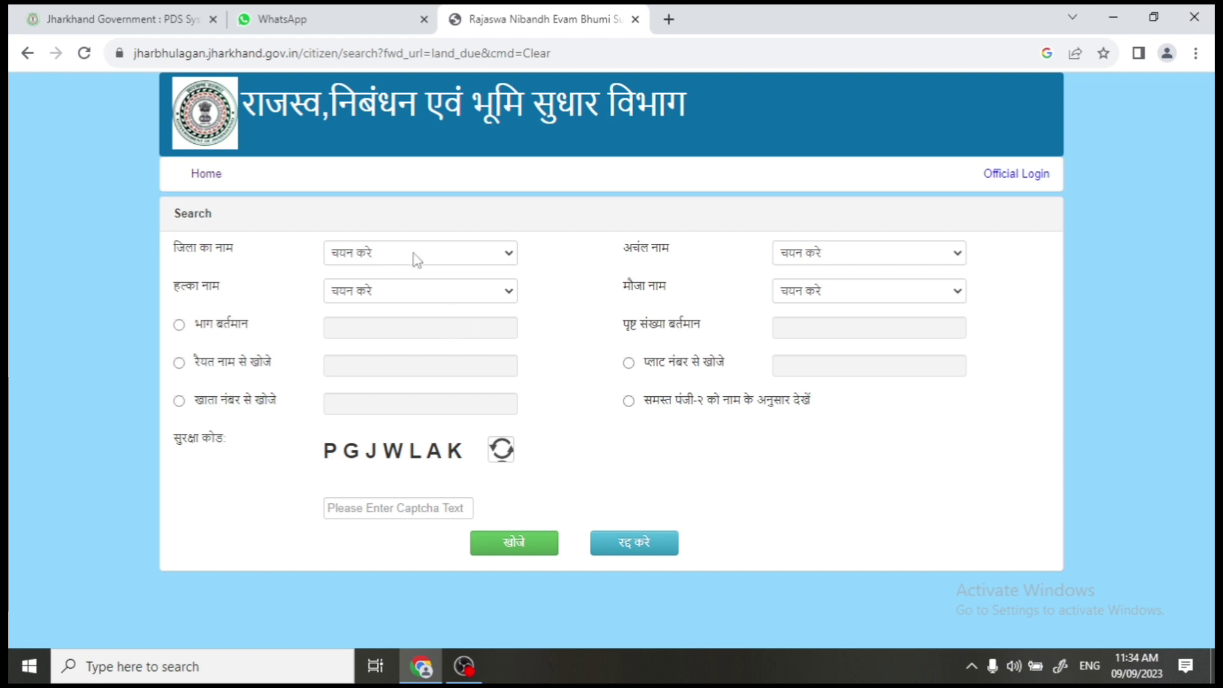
left_click(416, 255)
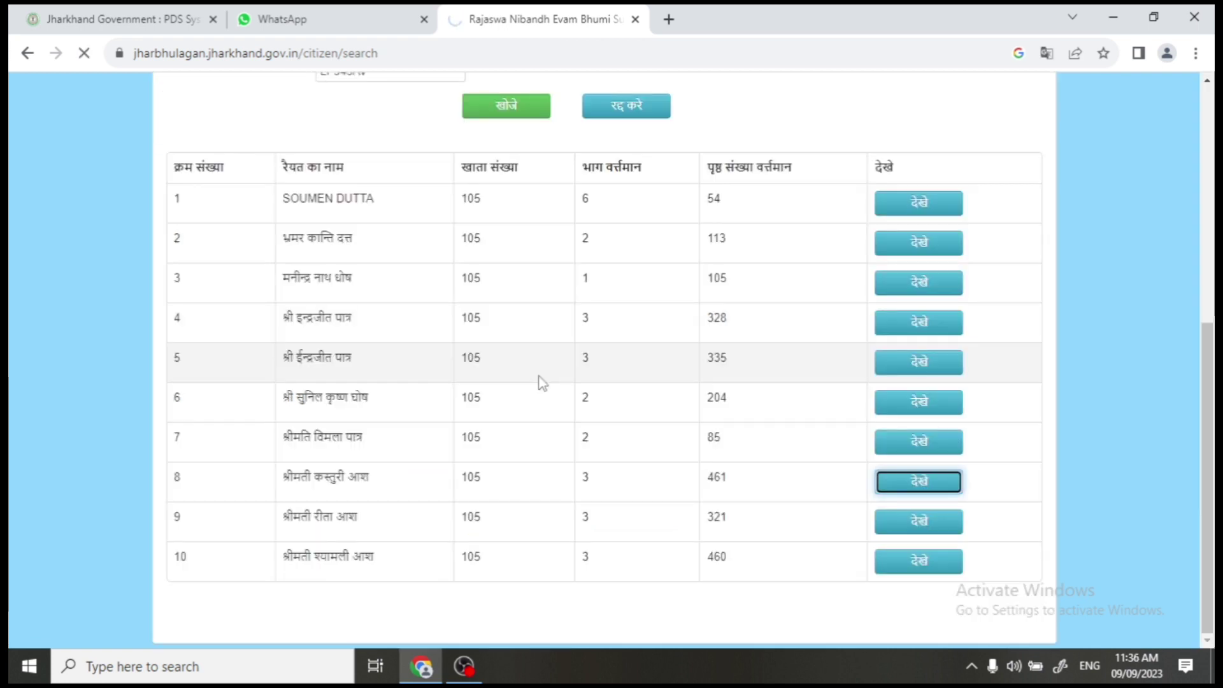
scroll(542, 382, "down", 6)
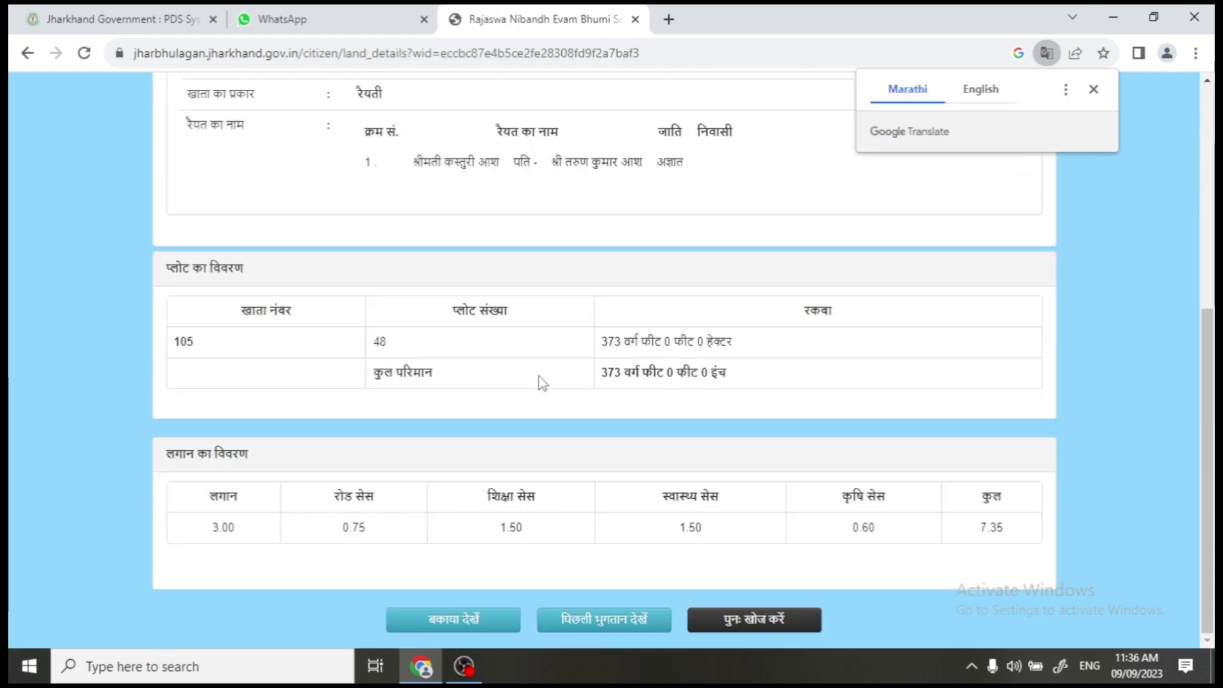
- Show the 29.40 outstanding rent for 2020-2021 to 2023-2024 and choose online payment
left_click(487, 623)
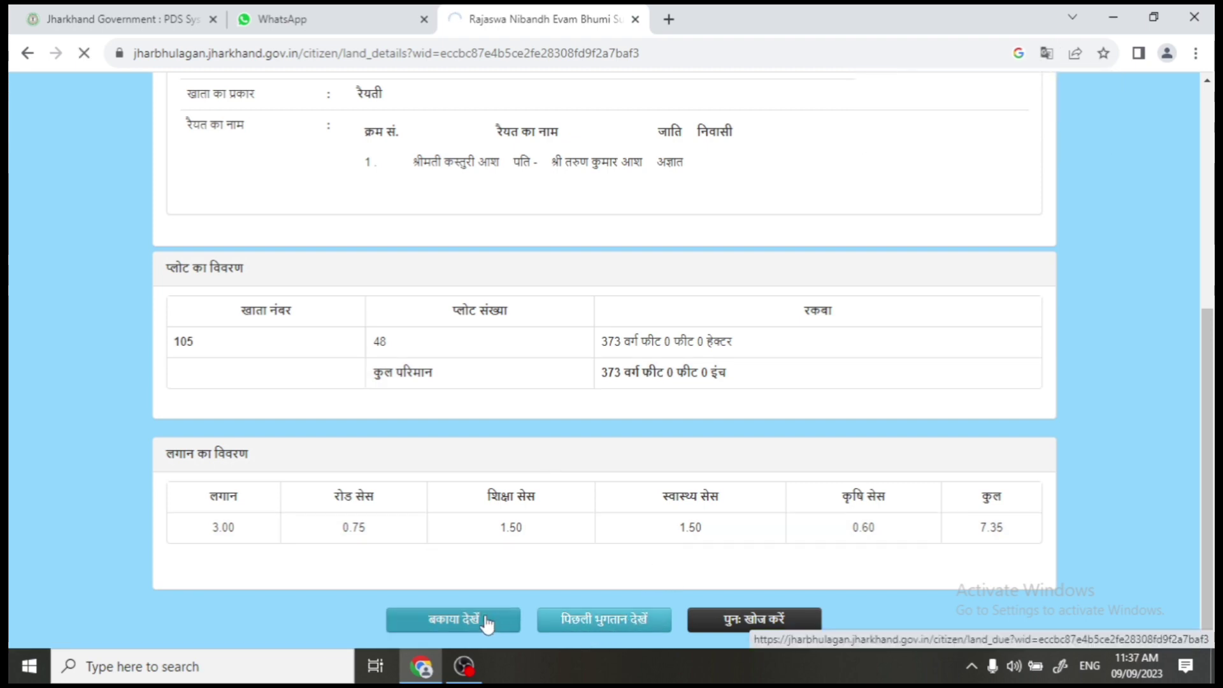
scroll(822, 431, "down", 8)
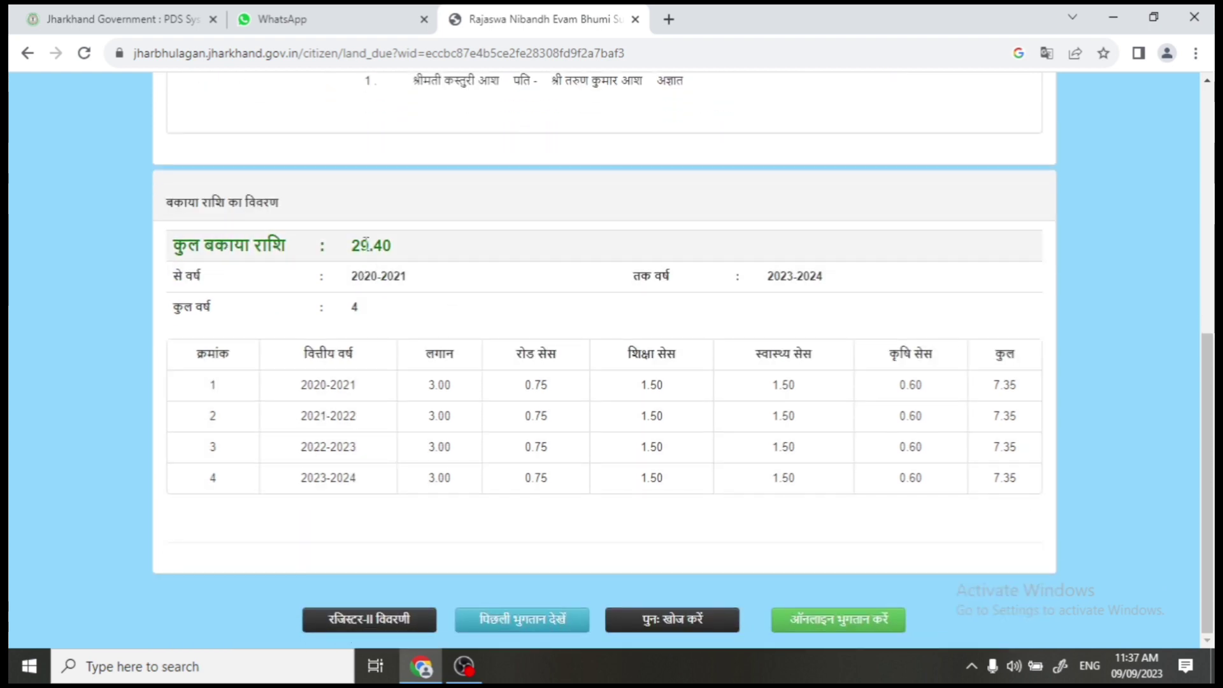
scroll(402, 256, "up", 6)
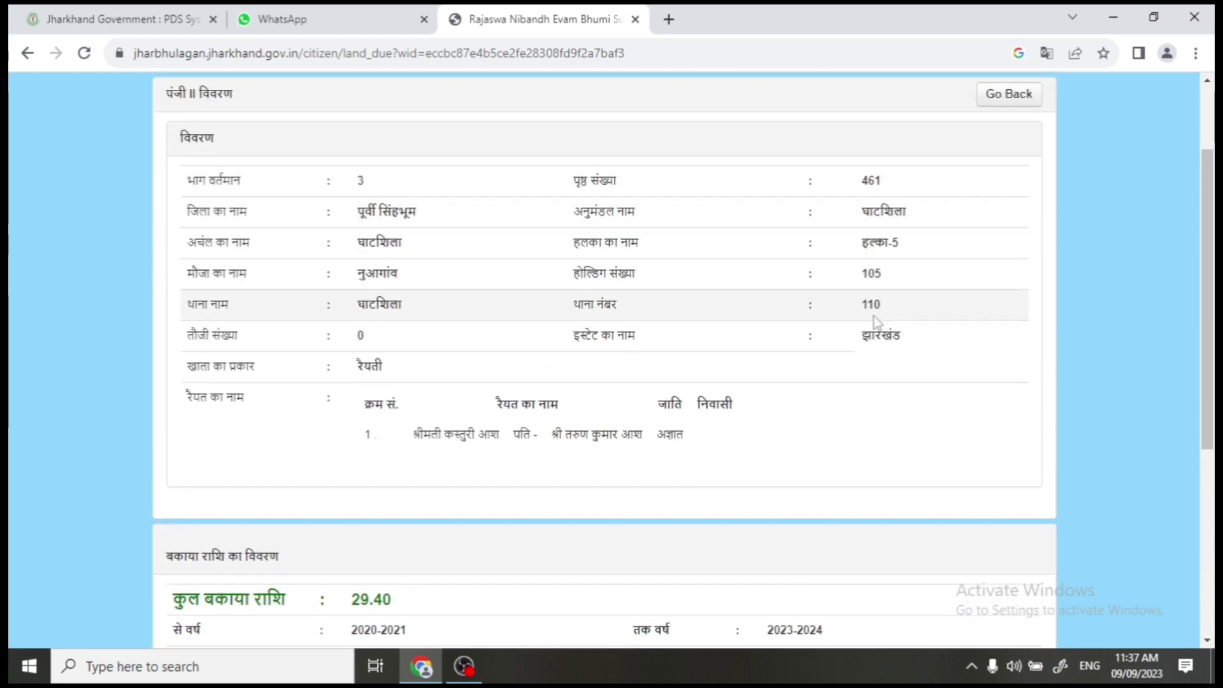
scroll(482, 431, "down", 3)
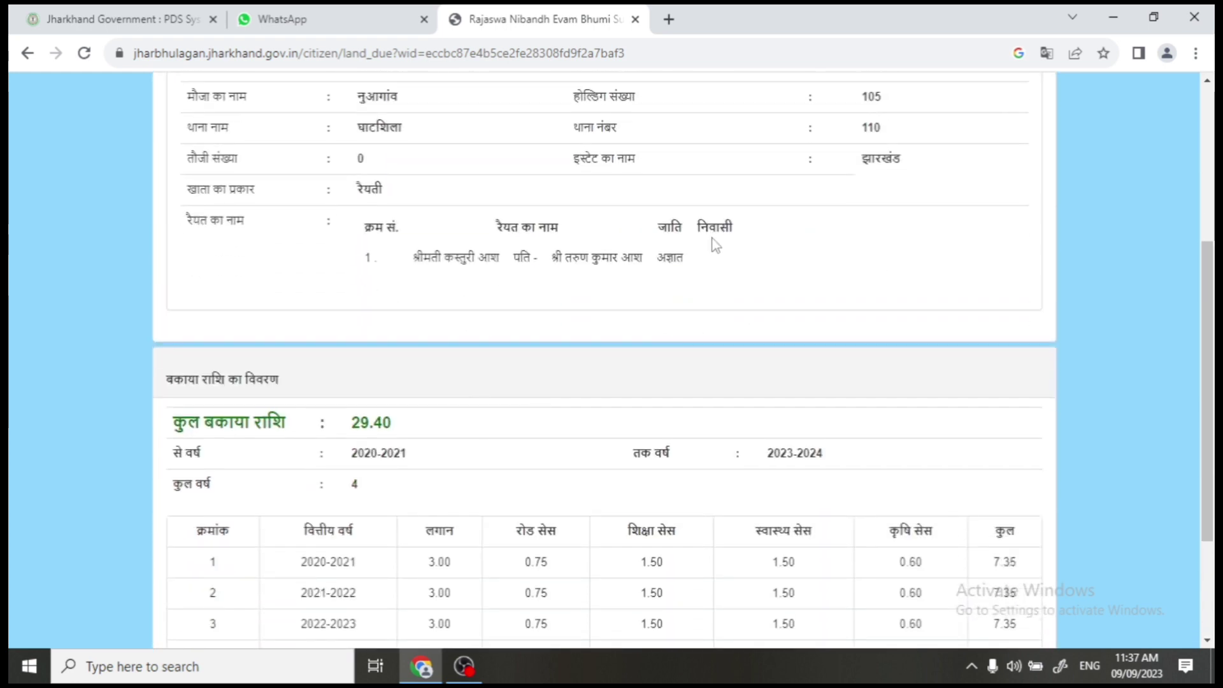
scroll(508, 325, "down", 3)
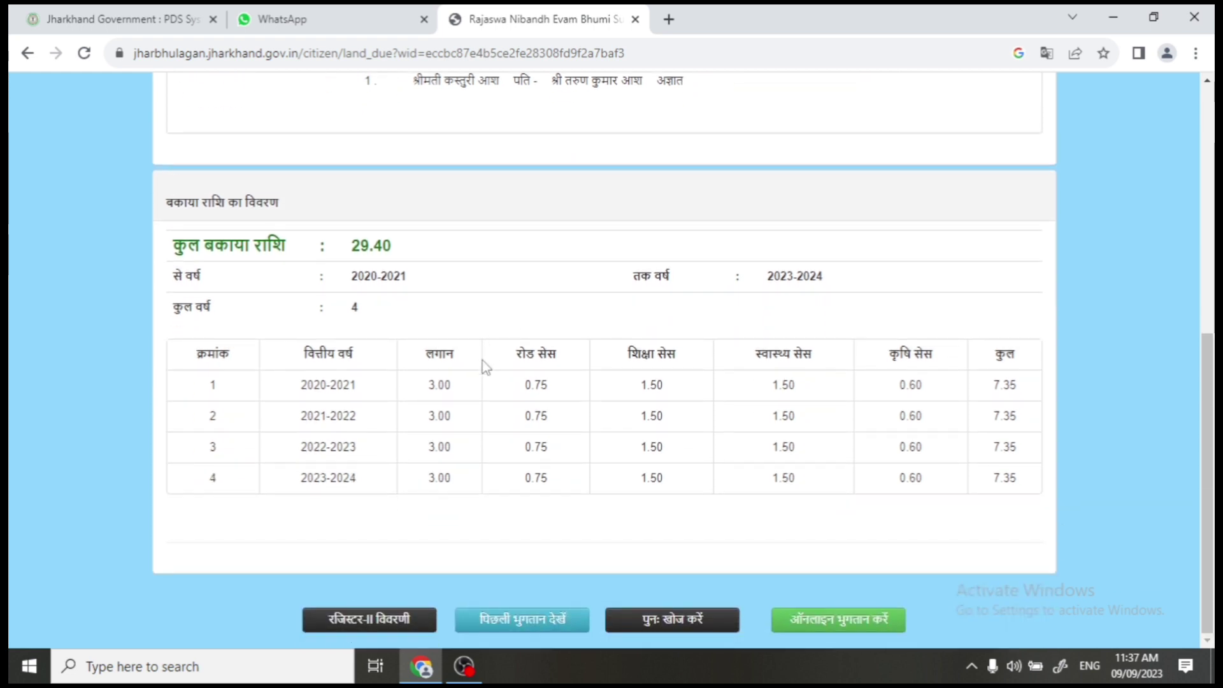
left_click(816, 630)
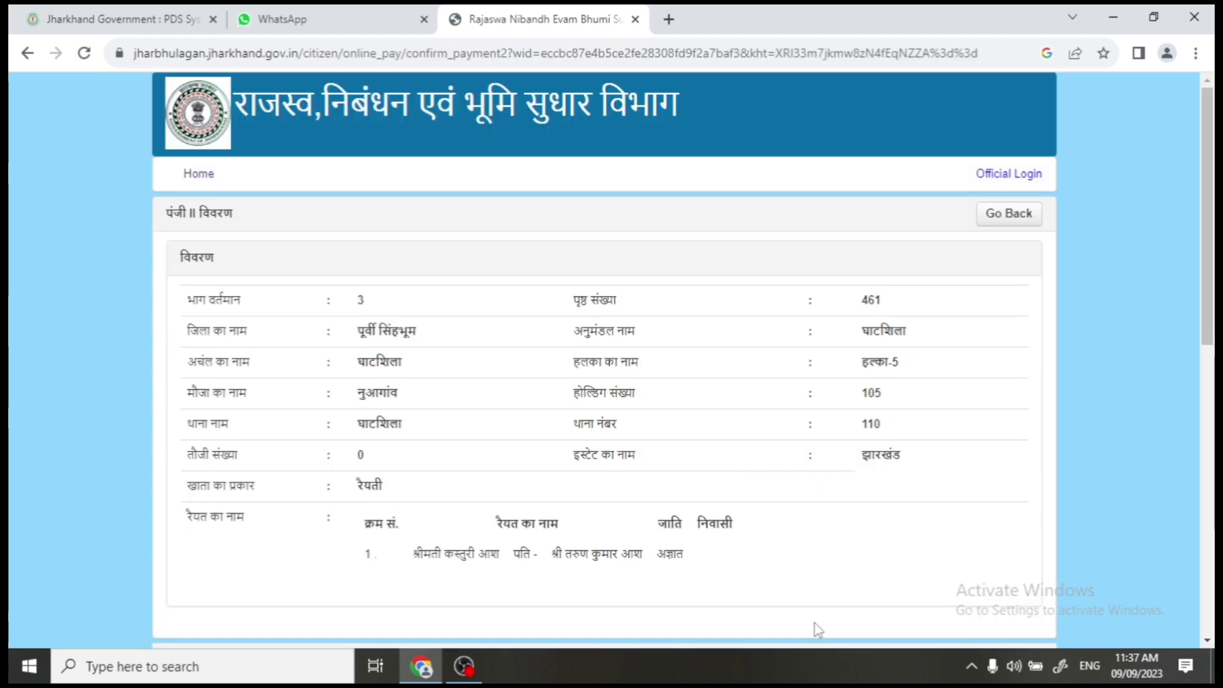
- Accept the terms, acknowledge the depositor ID notice and submit the 29.40 payment to e-GRAS
scroll(752, 513, "down", 5)
scroll(752, 514, "down", 4)
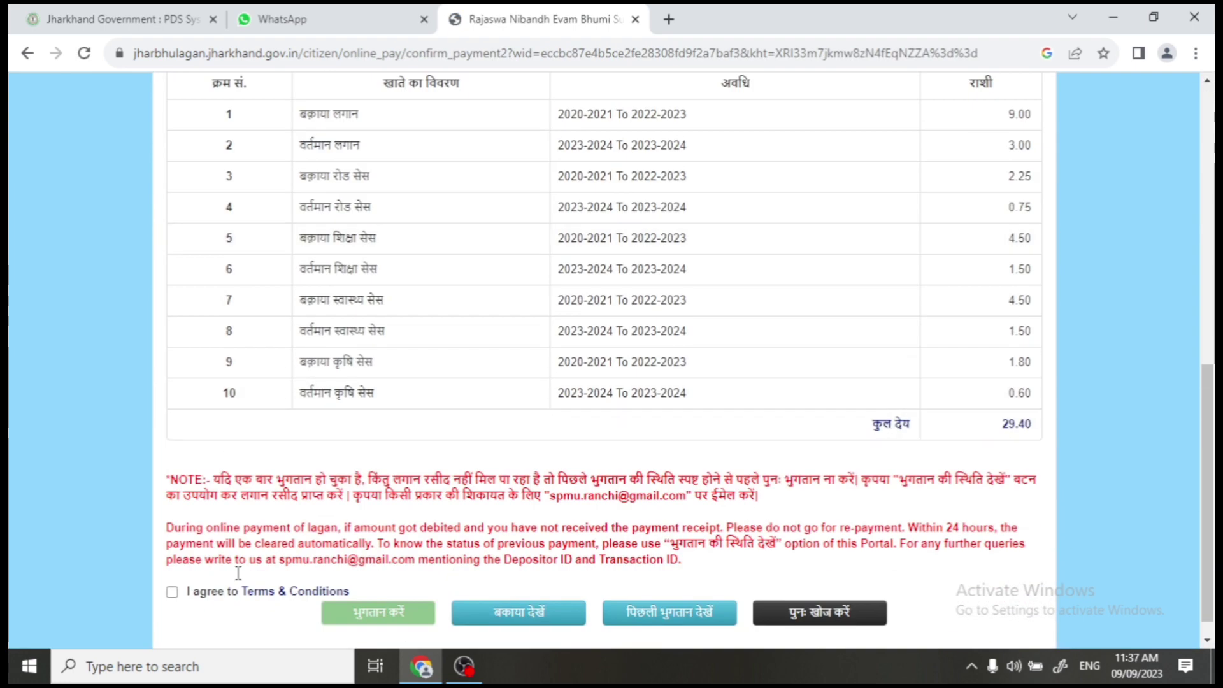
scroll(805, 340, "up", 8)
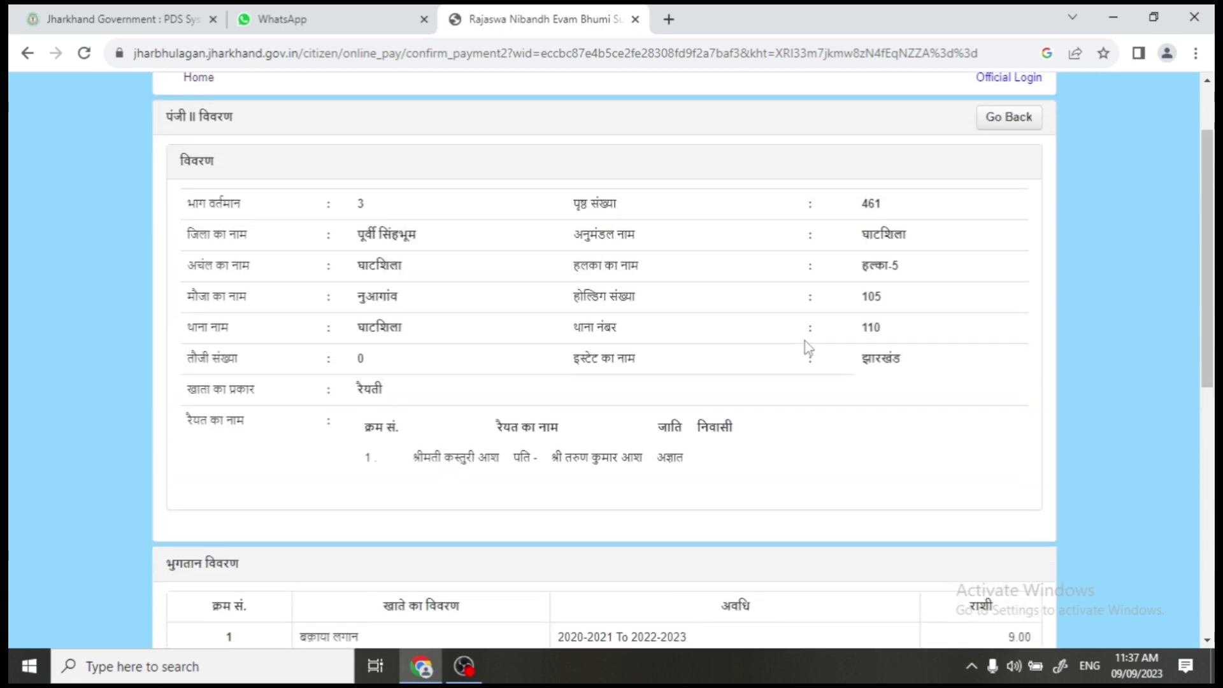
scroll(787, 284, "down", 8)
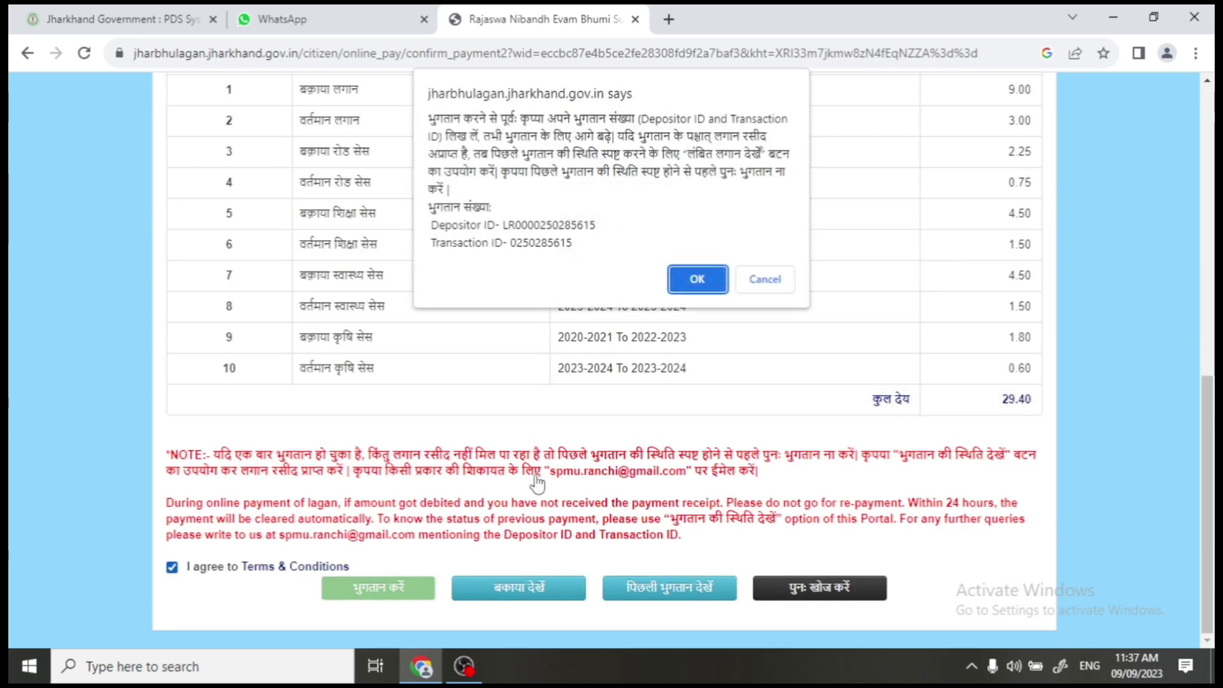
left_click(696, 280)
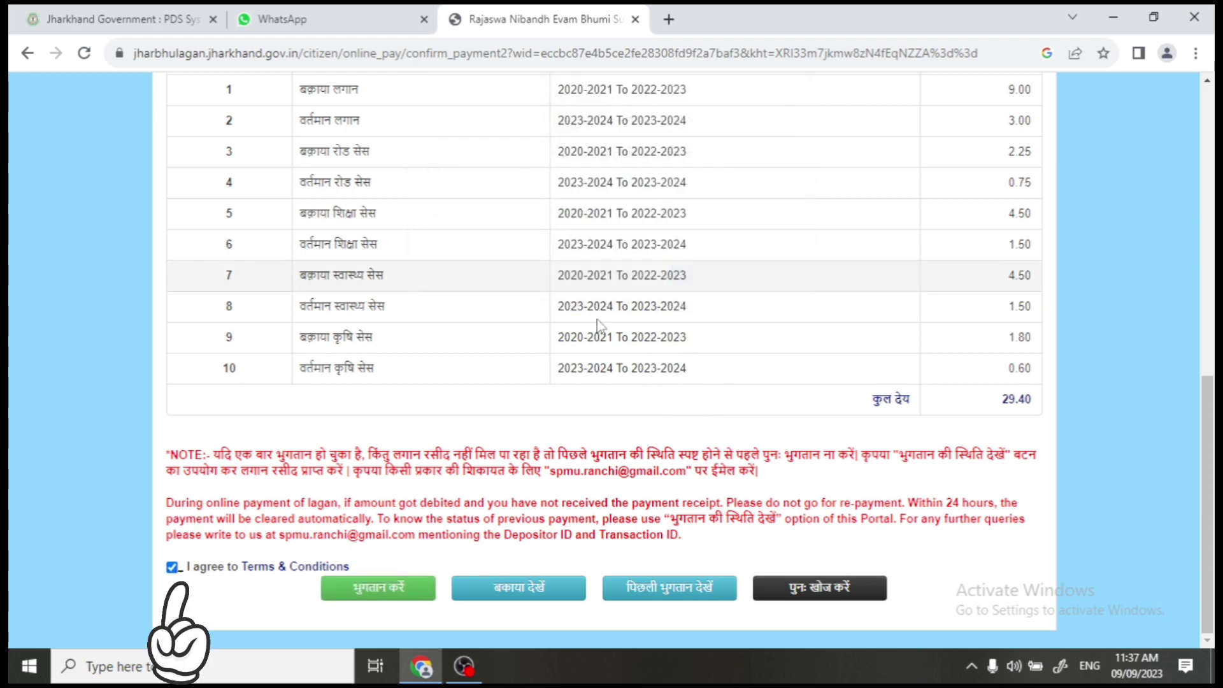
left_click(400, 596)
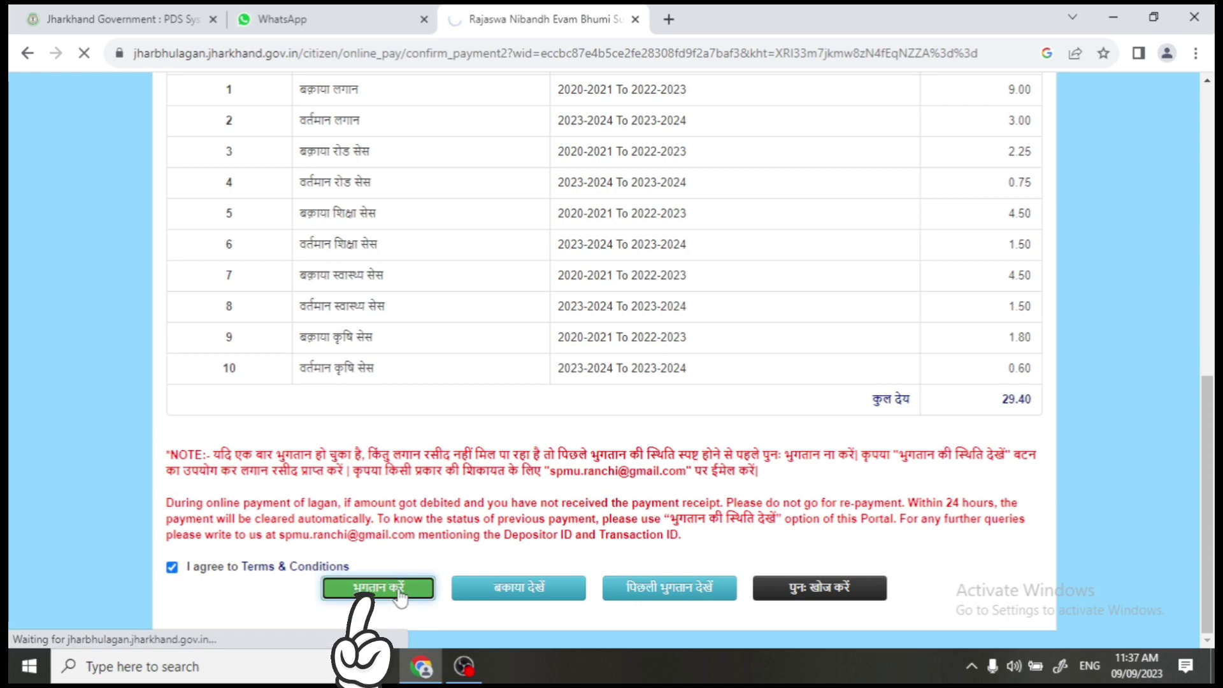
scroll(786, 376, "down", 10)
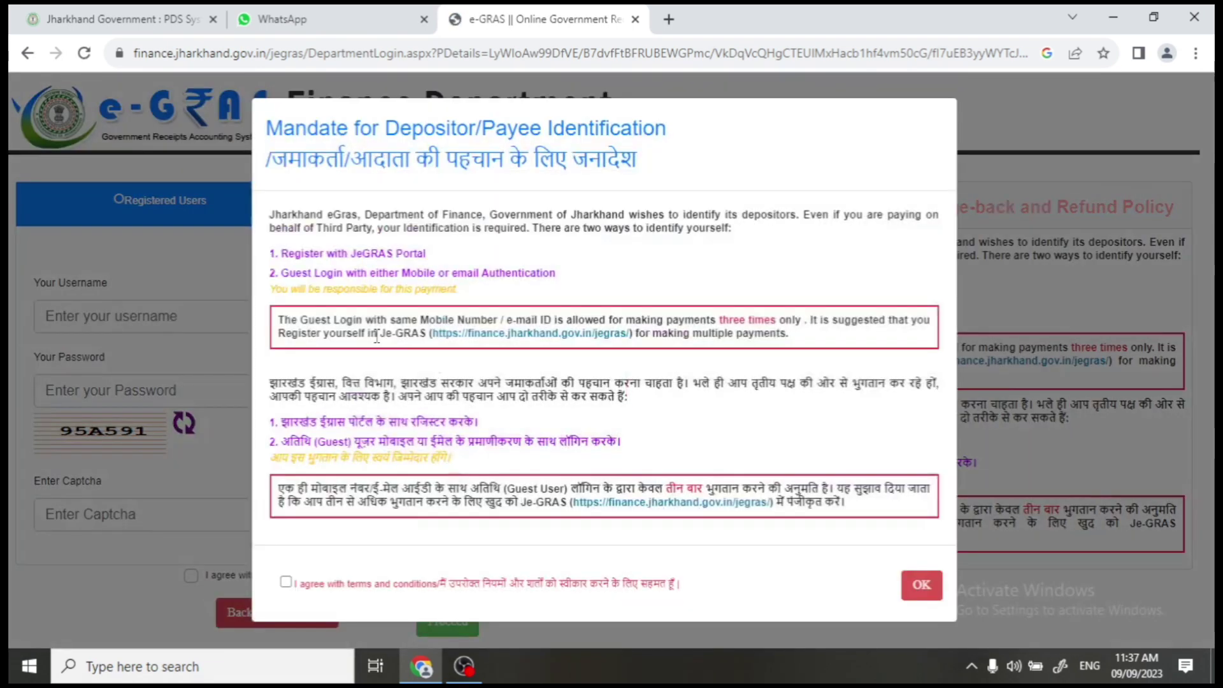
- Agree to the depositor mandate terms in JeGRAS and confirm the mandate notice
left_click(922, 587)
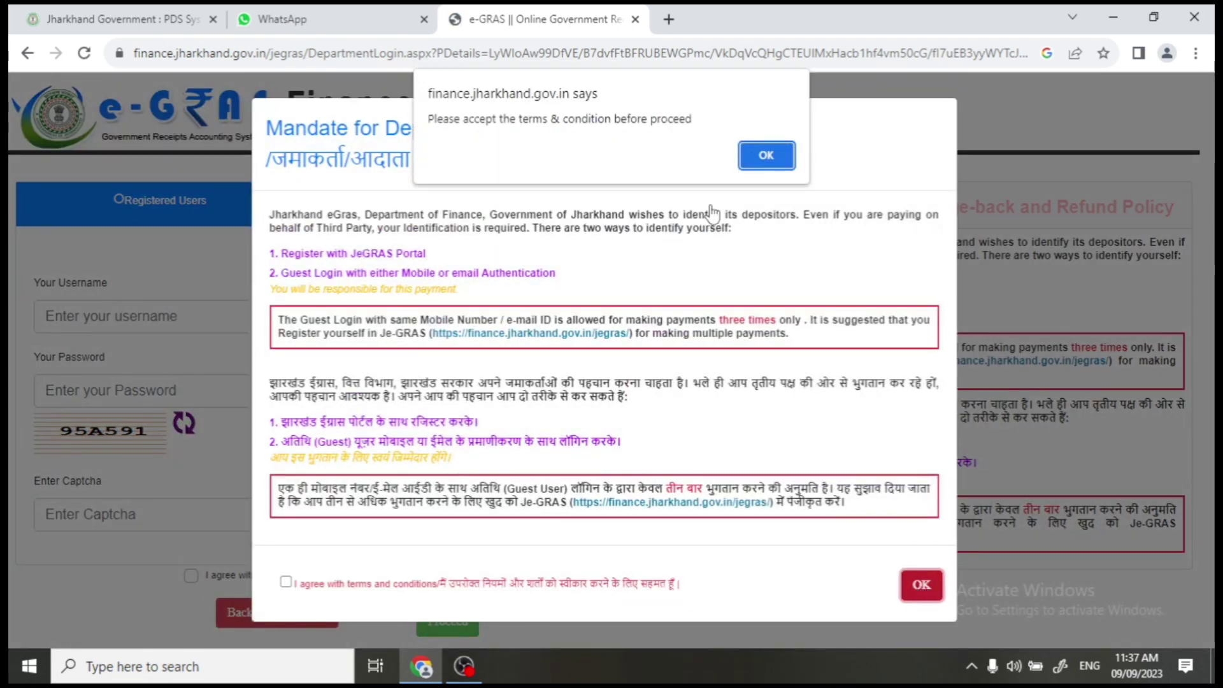
left_click(758, 153)
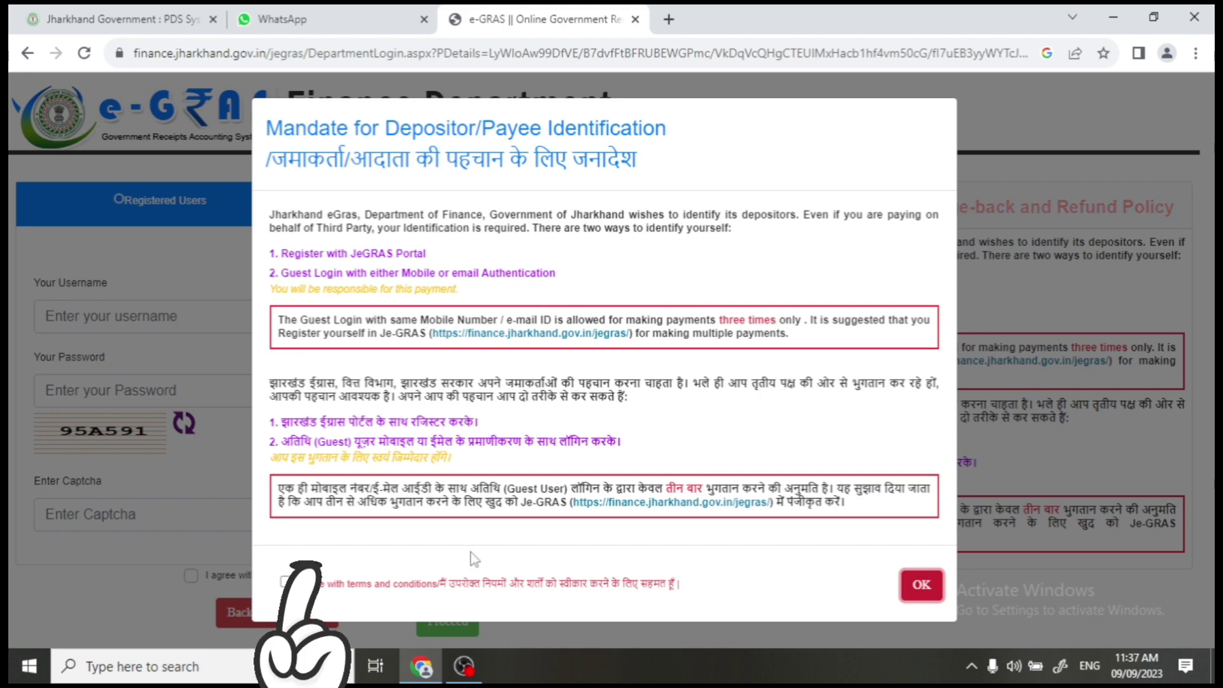
left_click(340, 588)
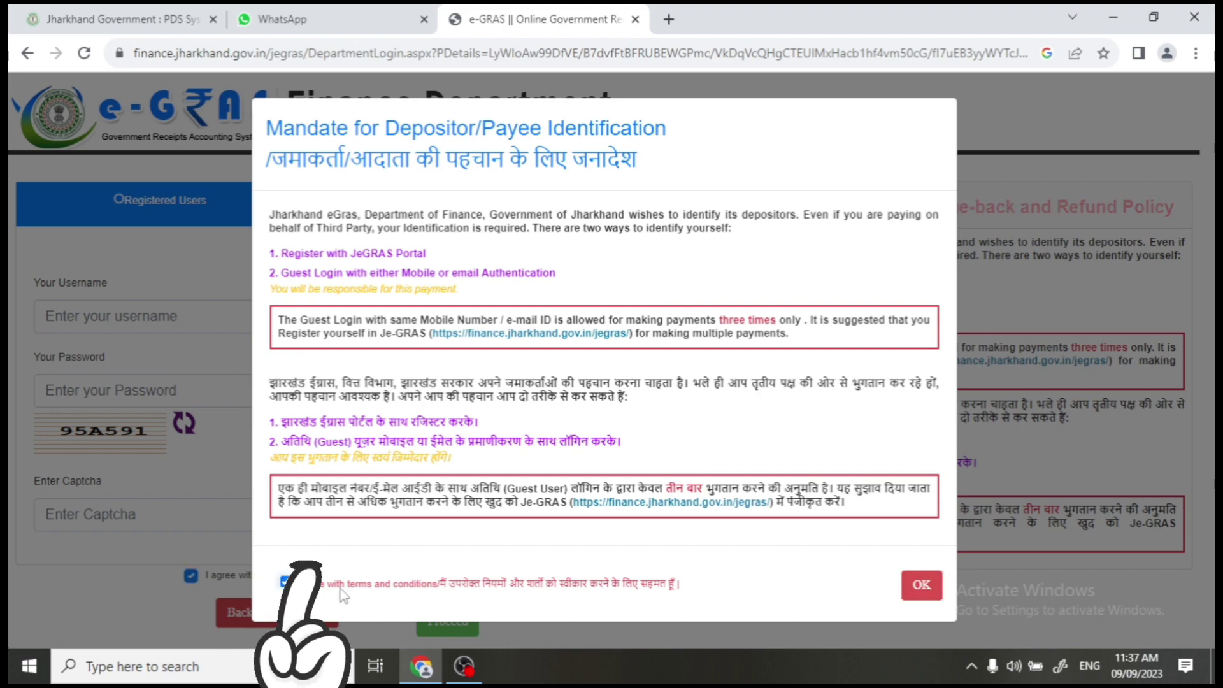
left_click(922, 586)
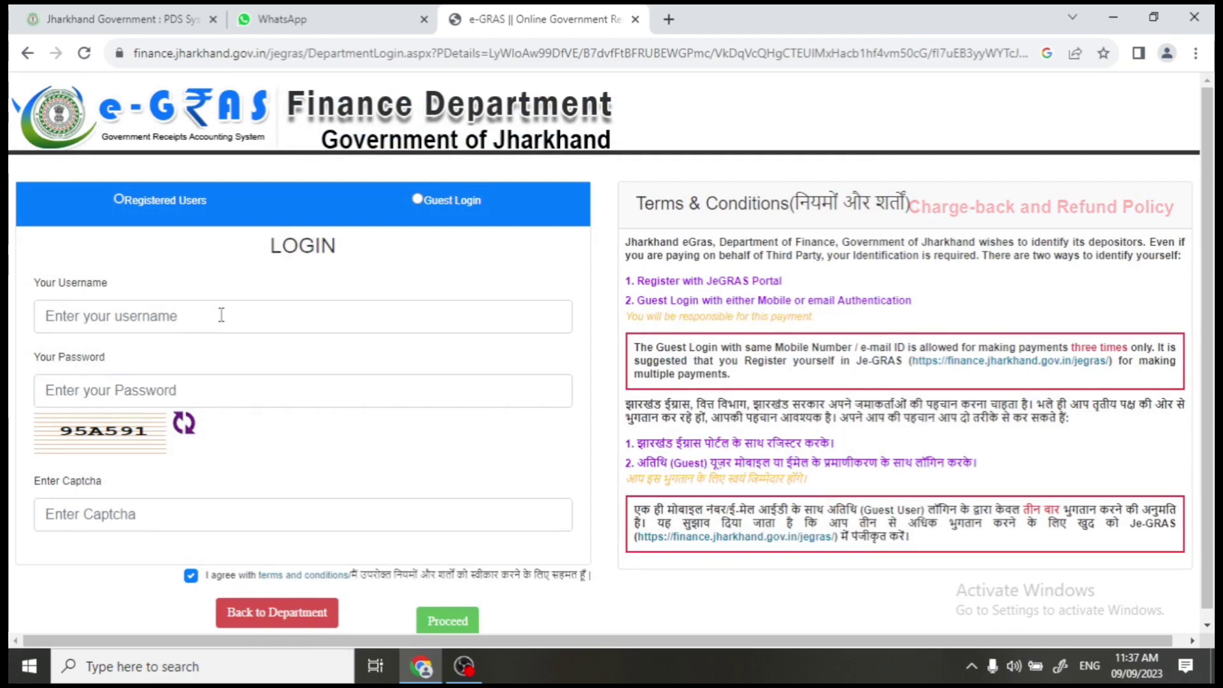
- Choose Guest Login with SMS authentication, enter the depositor's mobile number and request an OTP
left_click(418, 198)
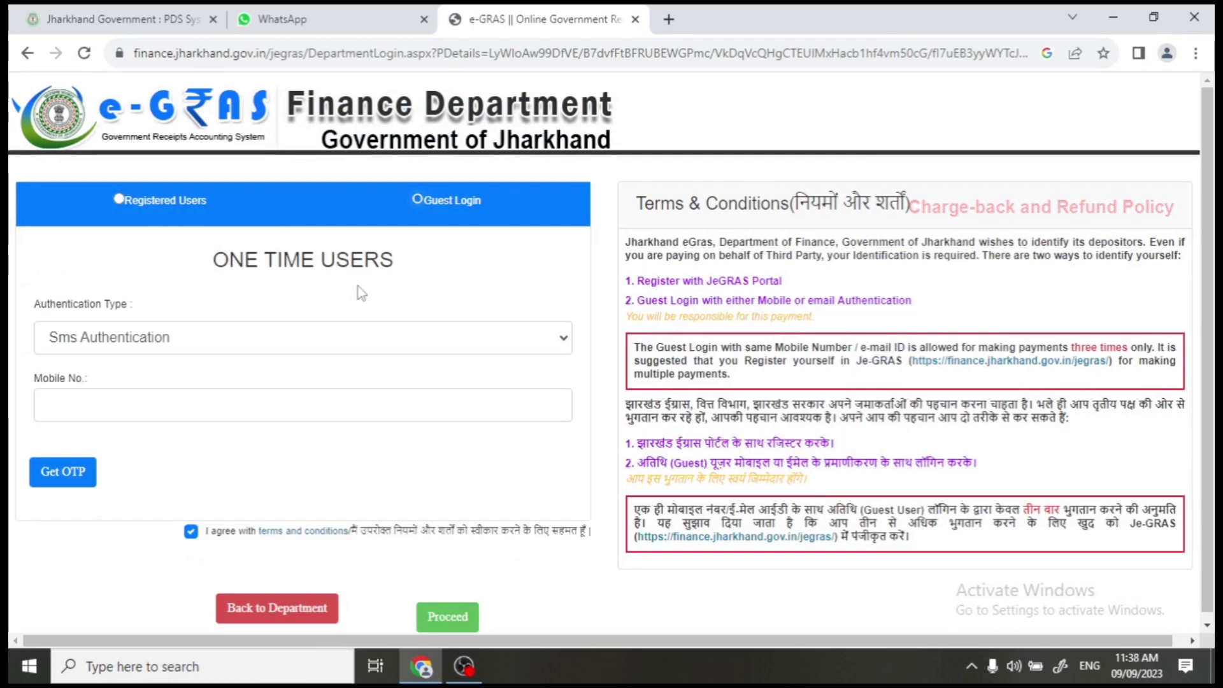
left_click(182, 338)
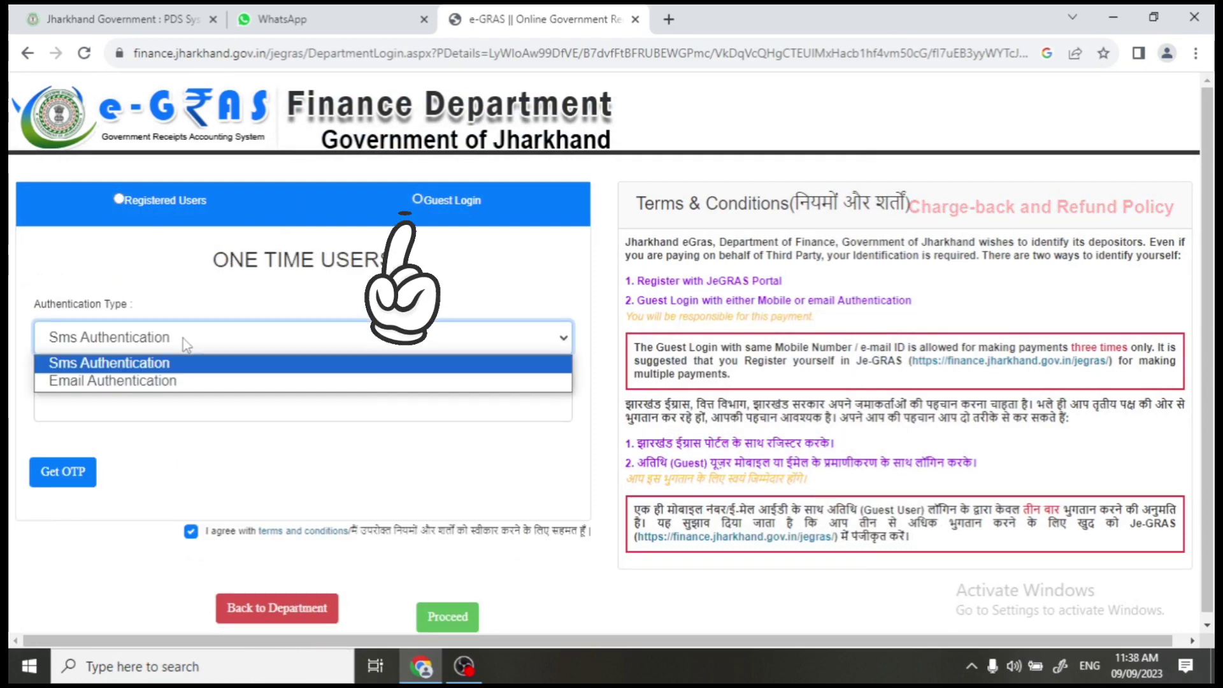
left_click(182, 338)
left_click(144, 416)
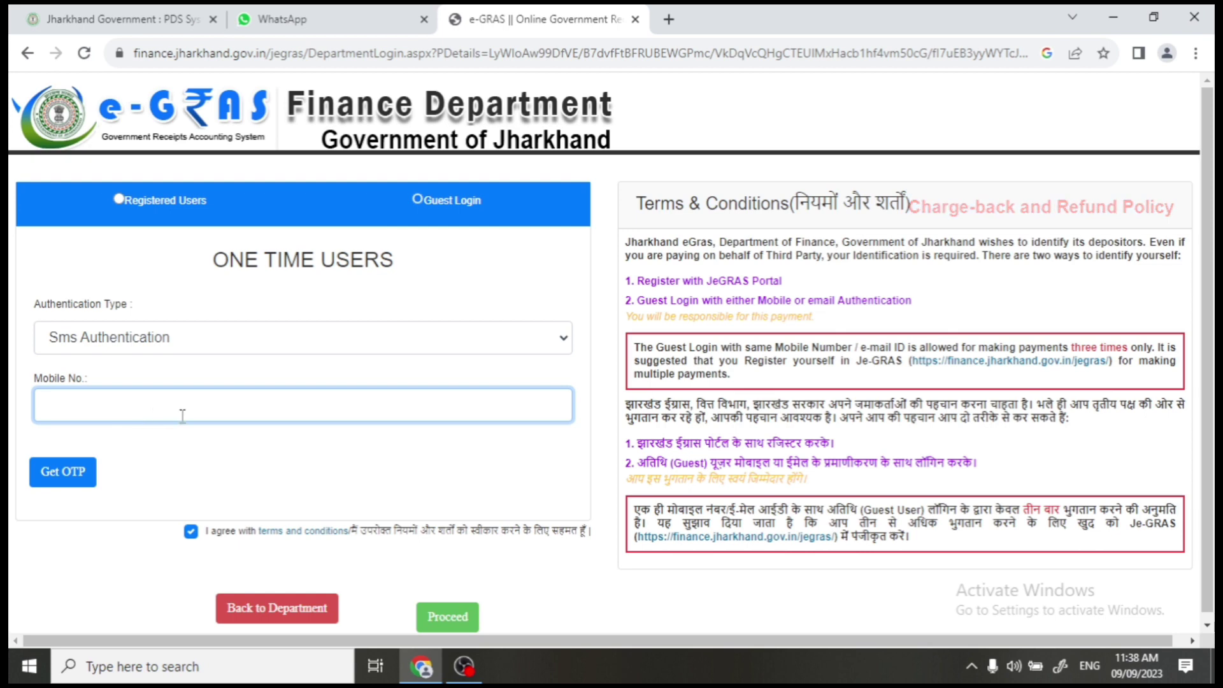
type("8000000000")
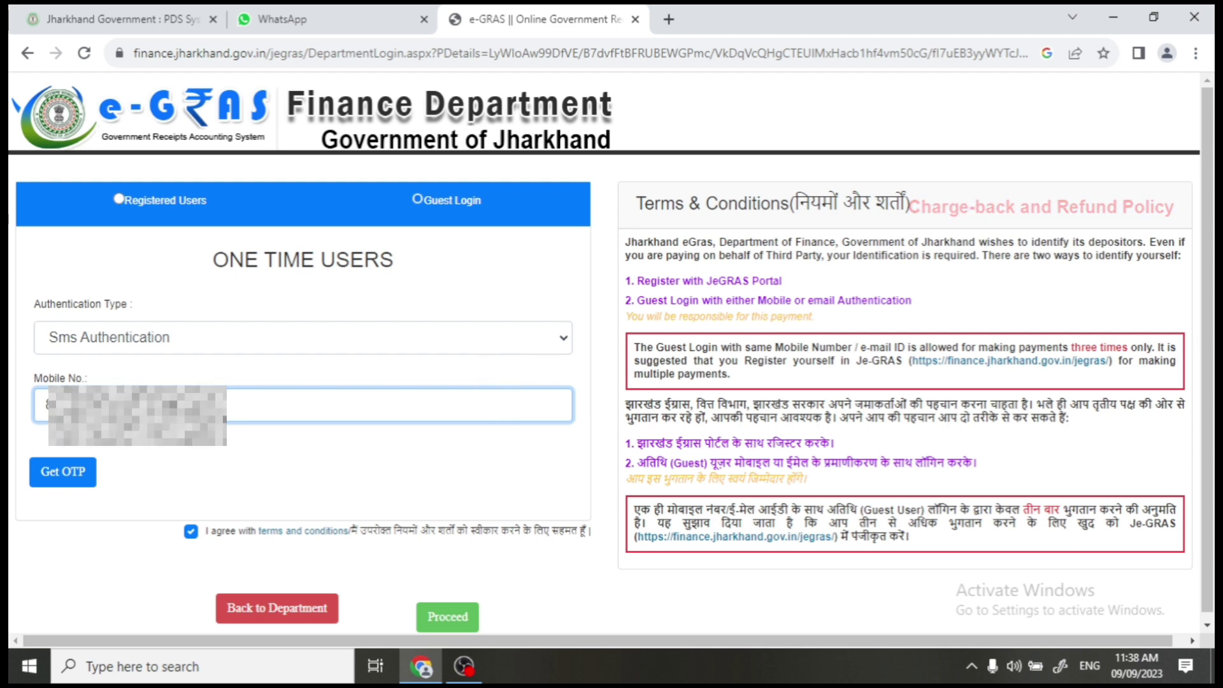
left_click(64, 474)
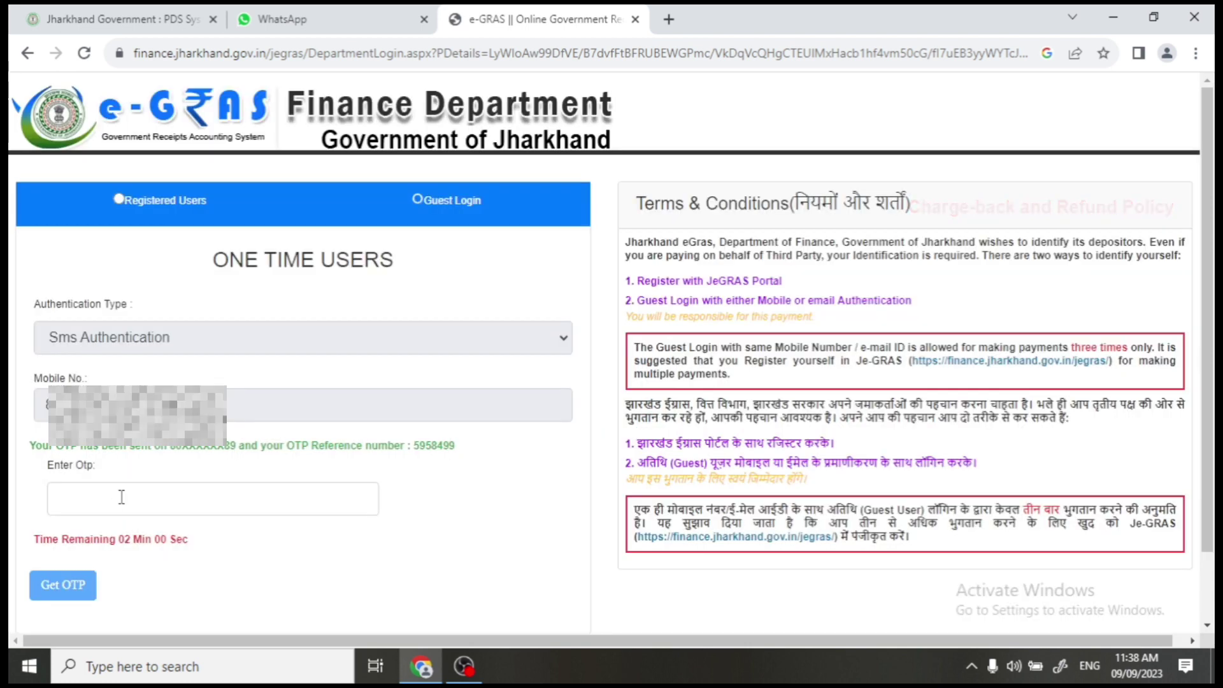
- Enter the OTP received on WhatsApp and log in to e-GRAS as a guest
left_click(121, 497)
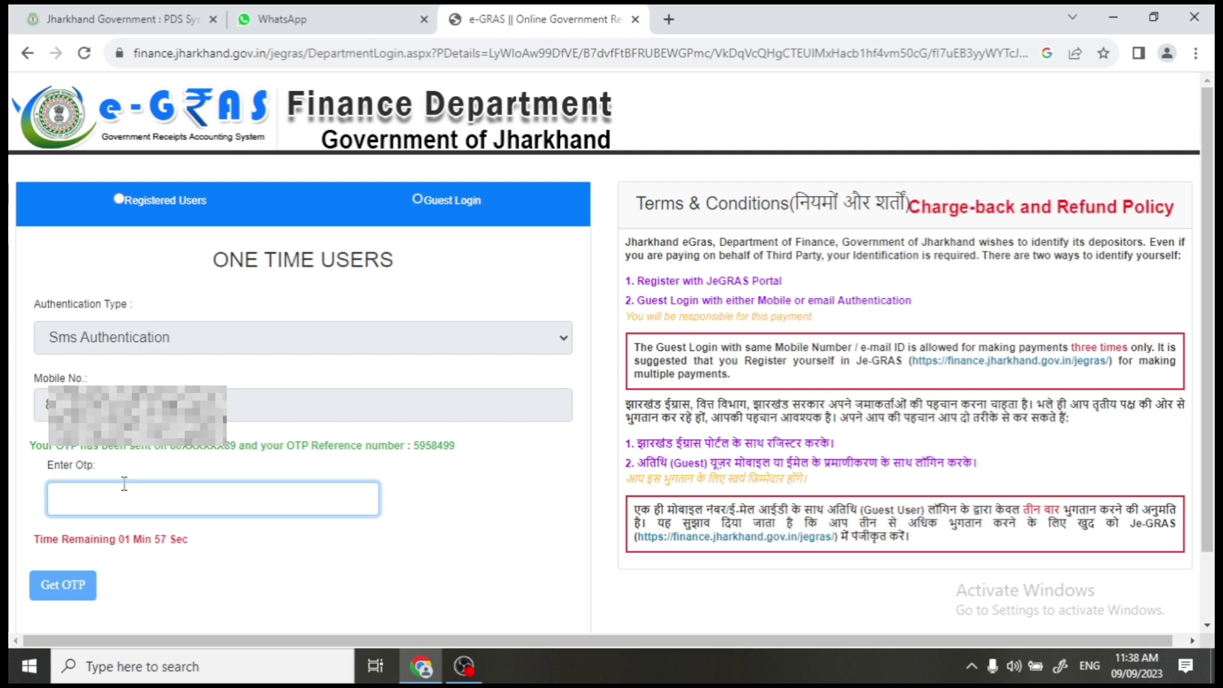
left_click(280, 20)
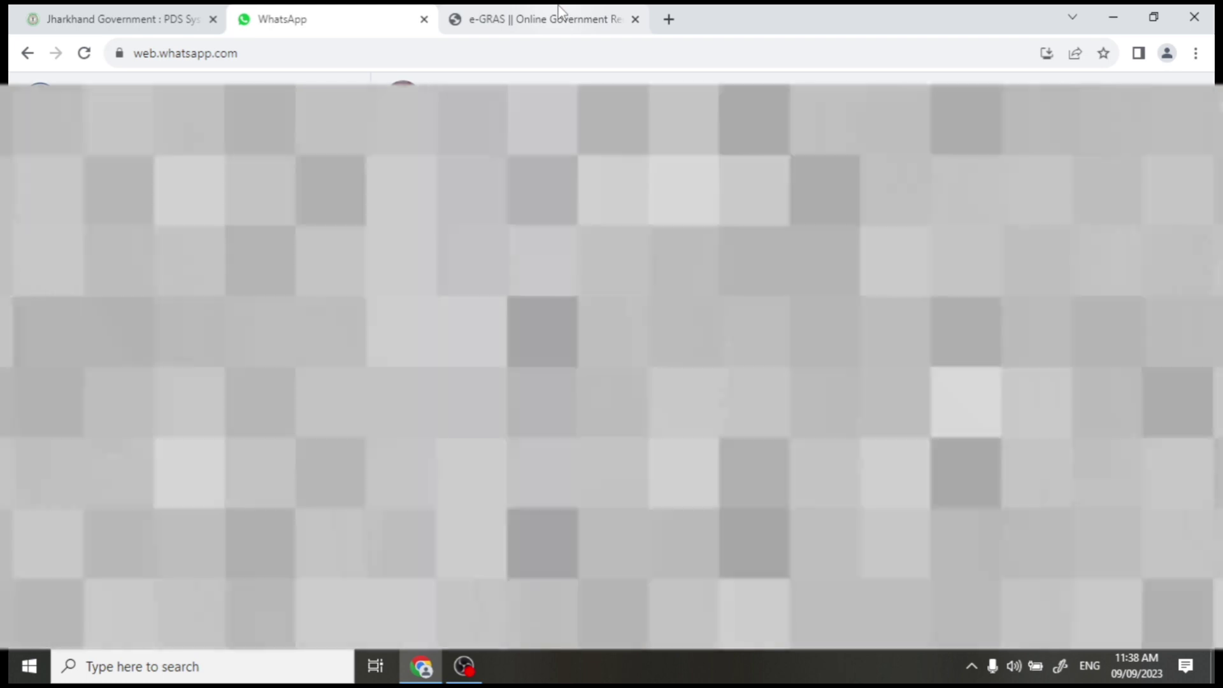
left_click(535, 19)
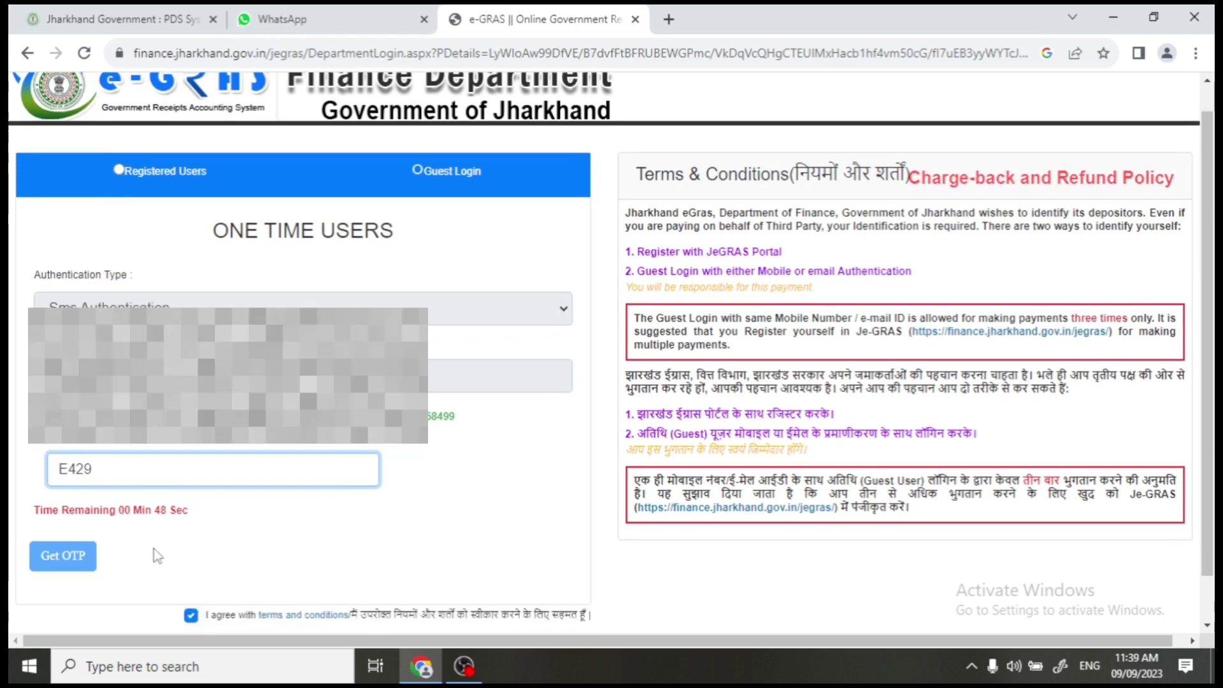
scroll(411, 605, "down", 1)
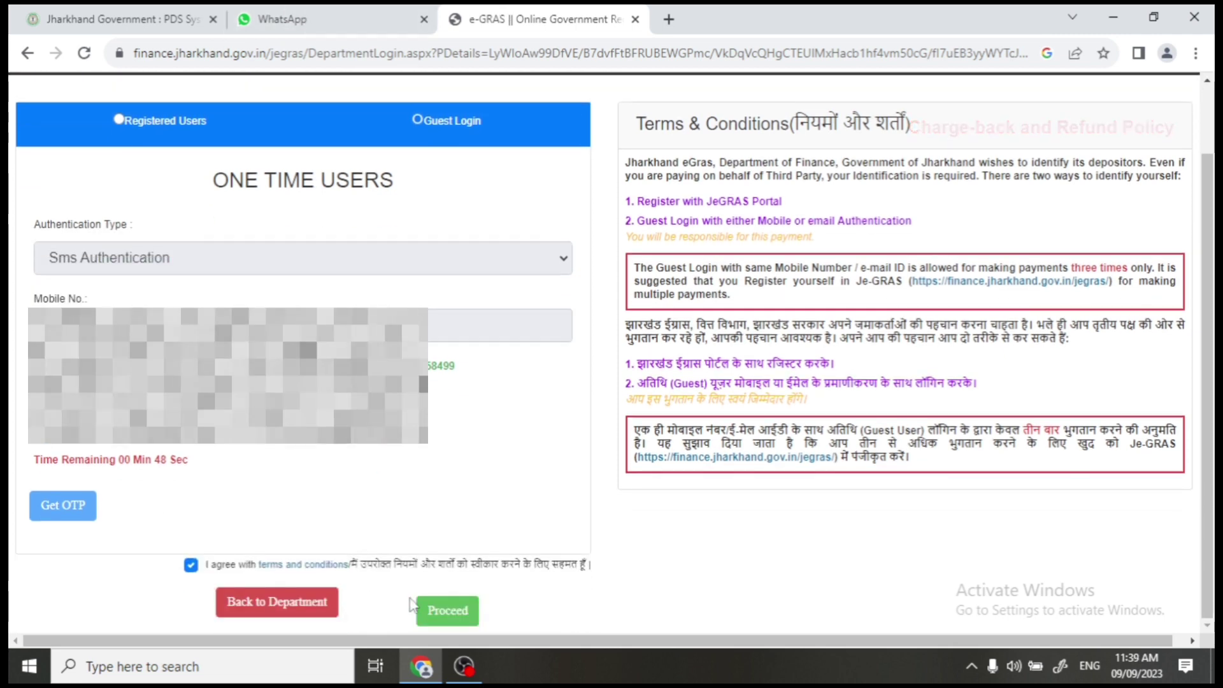
left_click(448, 613)
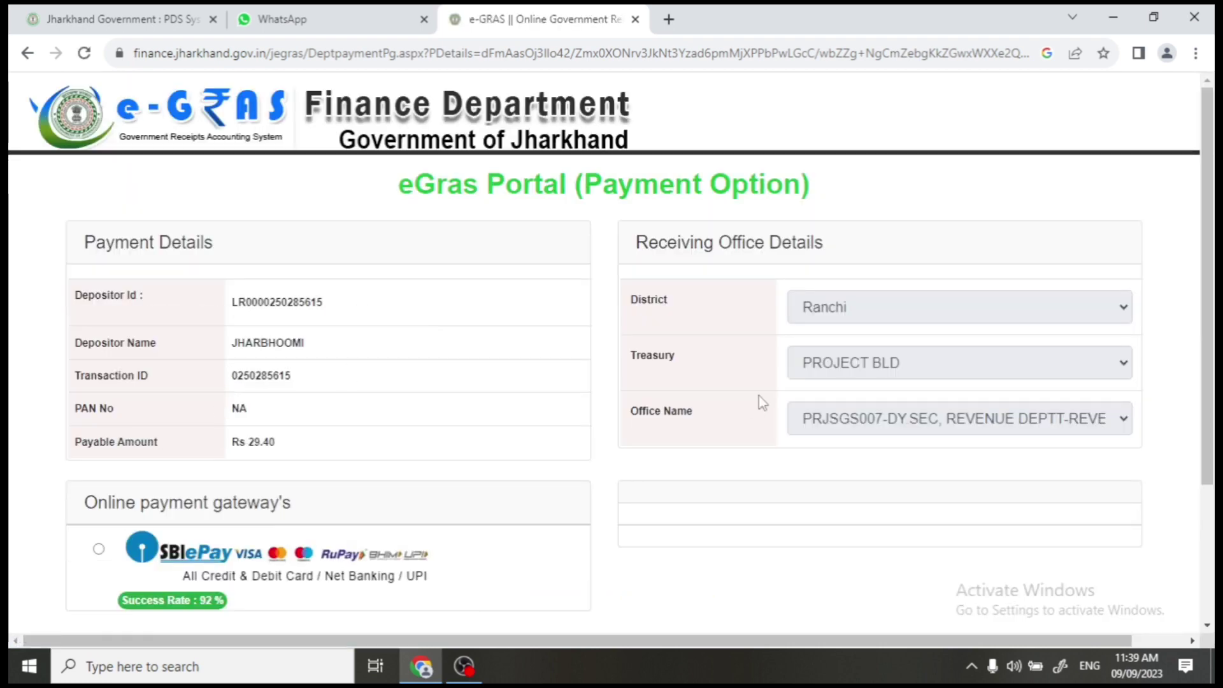
- Choose SBIePay as the gateway to pay the Rs 29.40 challan
left_click(99, 549)
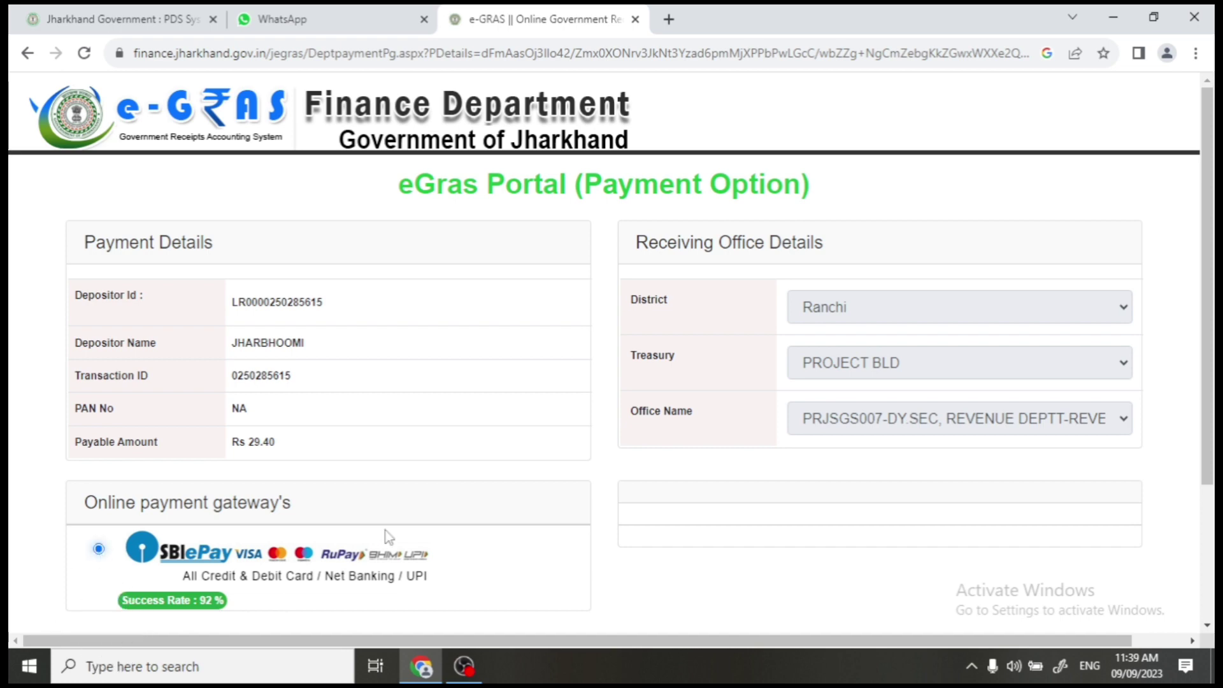
scroll(389, 537, "down", 3)
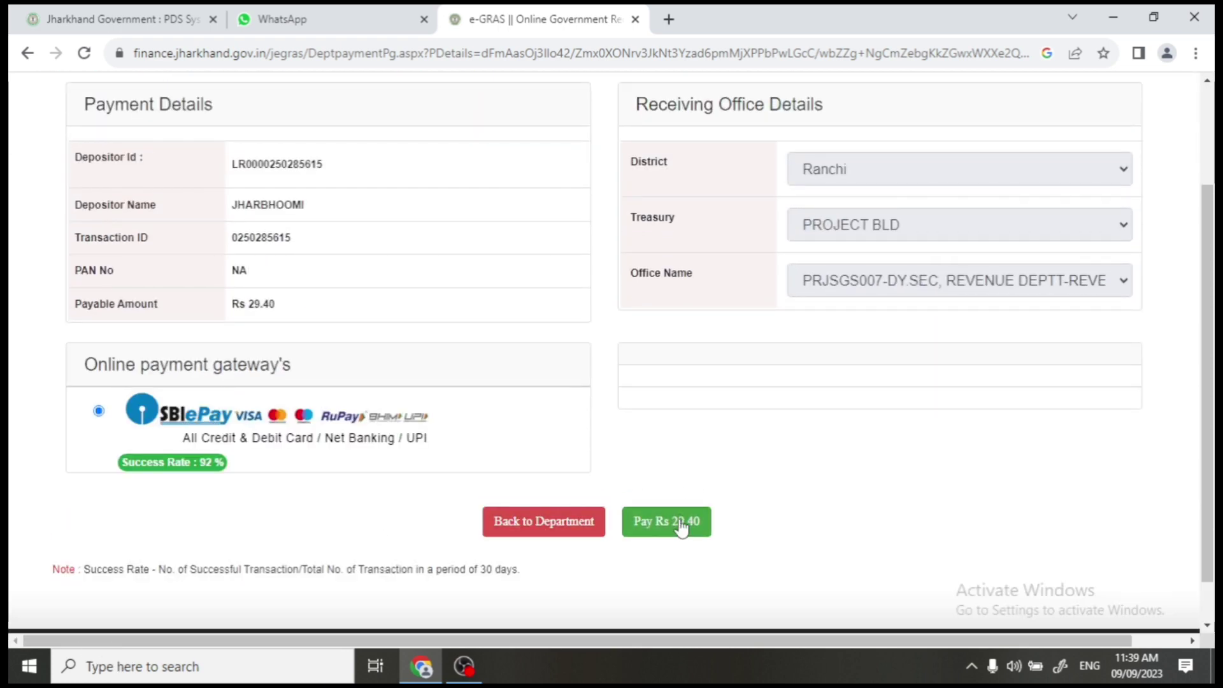
left_click(681, 523)
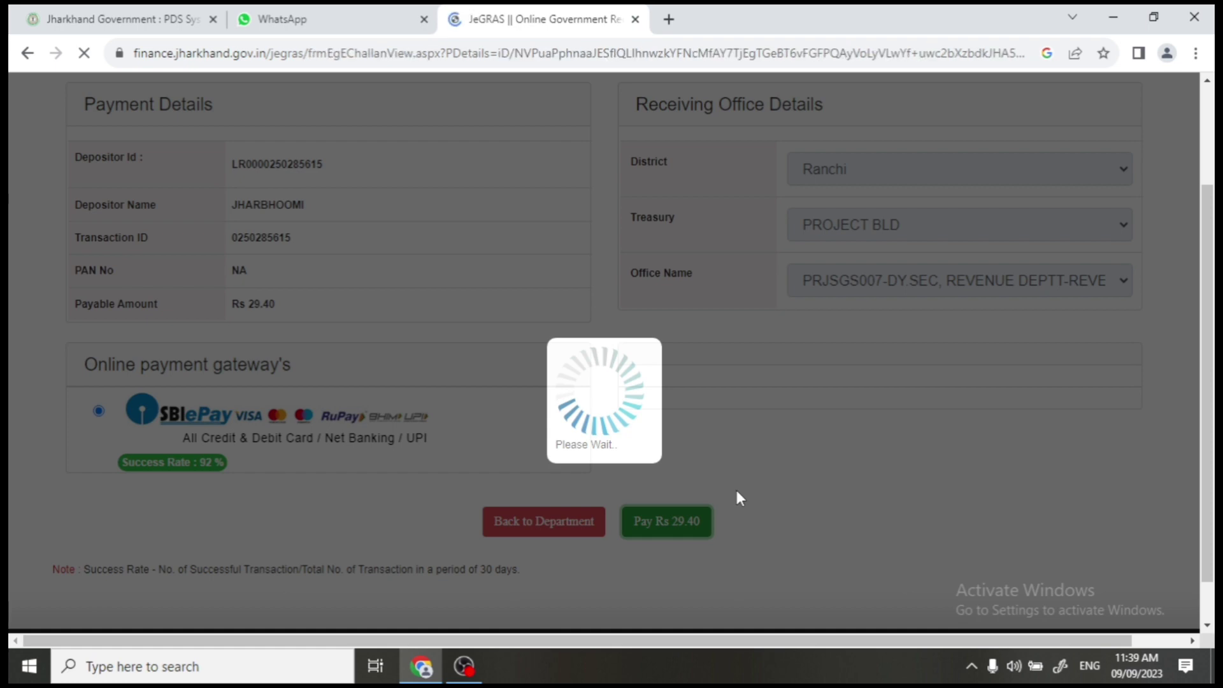
- Accept the payment terms, proceed with the challan payment and confirm going to SBIePay
scroll(640, 444, "down", 1)
scroll(638, 443, "down", 8)
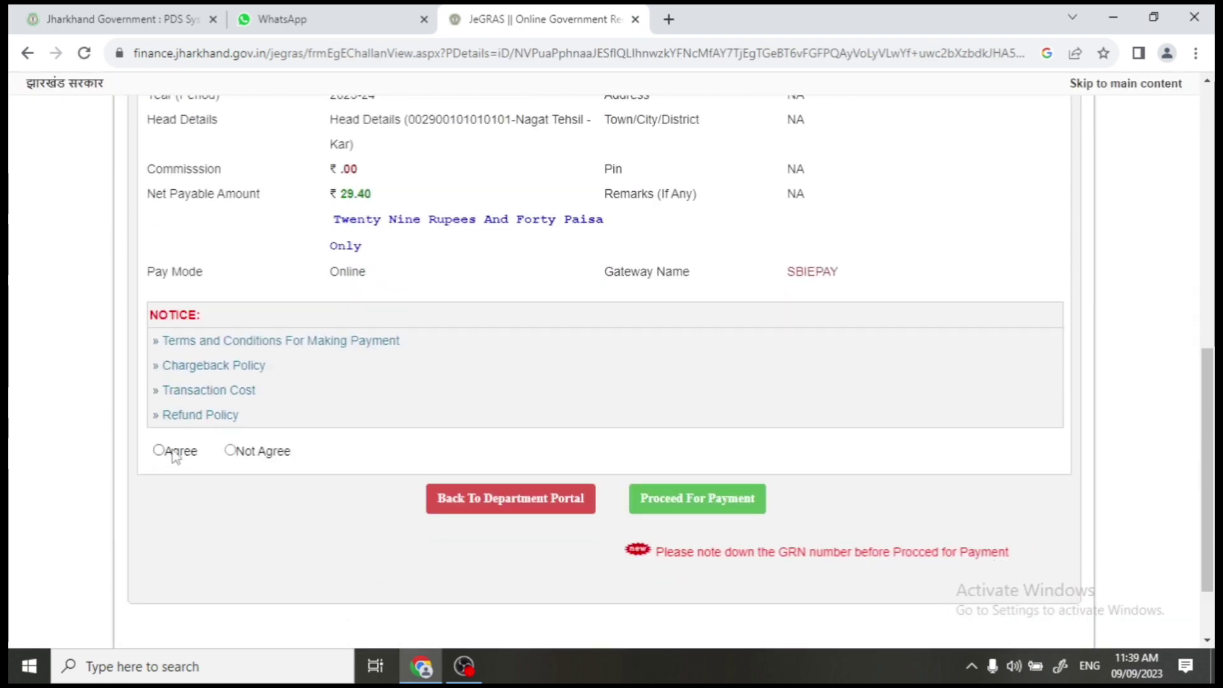
left_click(173, 454)
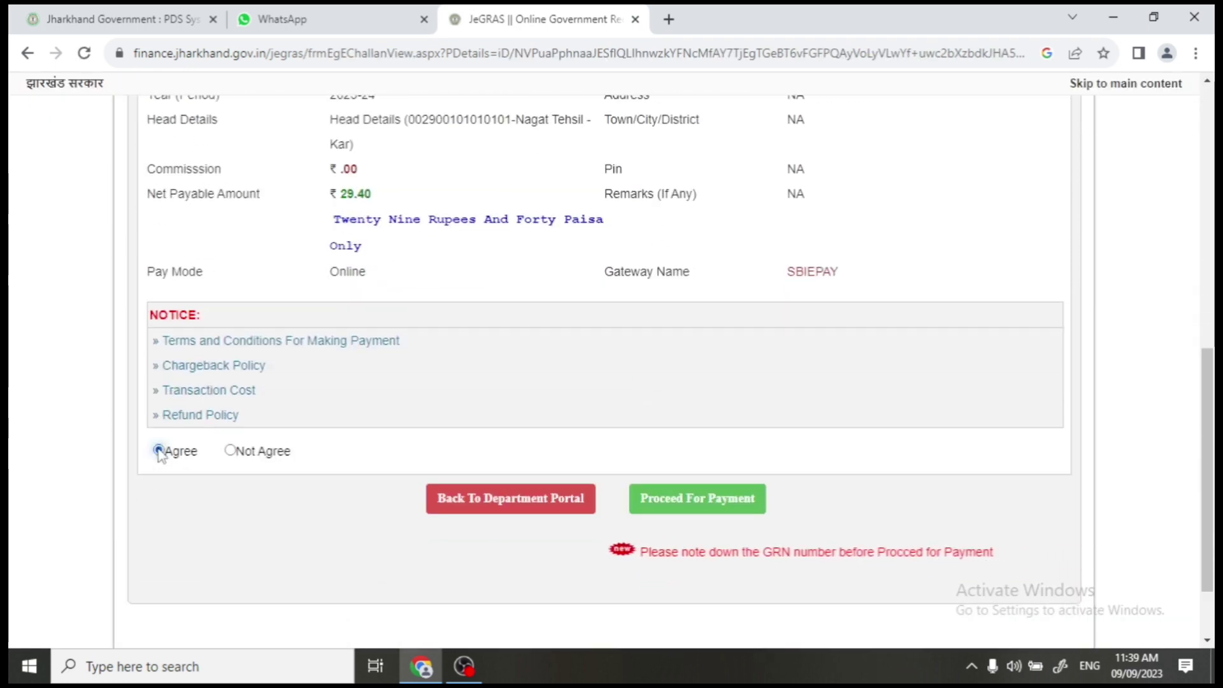
scroll(516, 370, "up", 3)
scroll(517, 371, "down", 2)
scroll(519, 371, "up", 8)
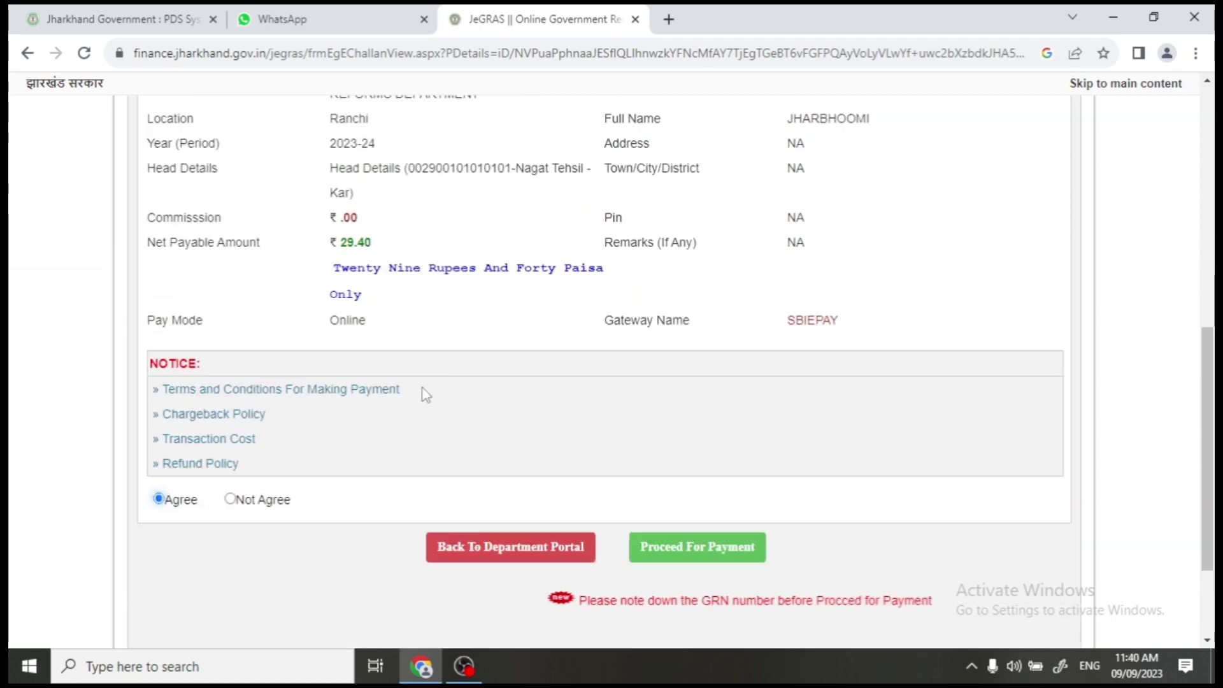
scroll(639, 323, "down", 4)
scroll(639, 323, "down", 5)
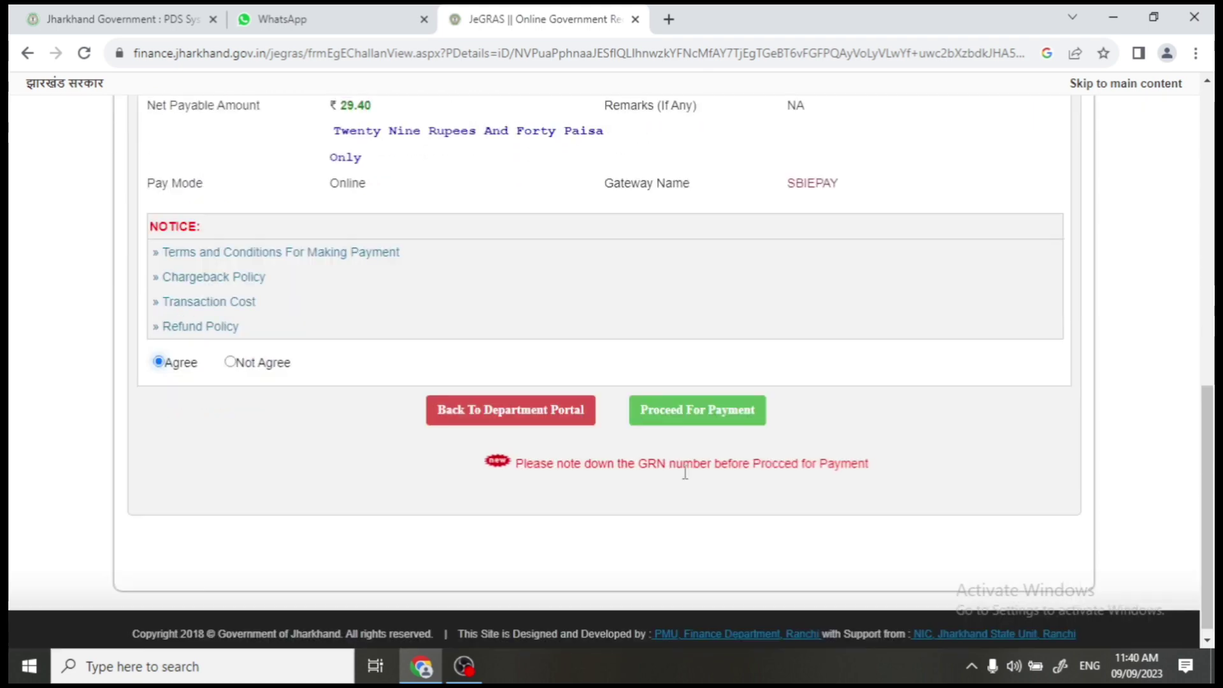
left_click(704, 413)
left_click(684, 167)
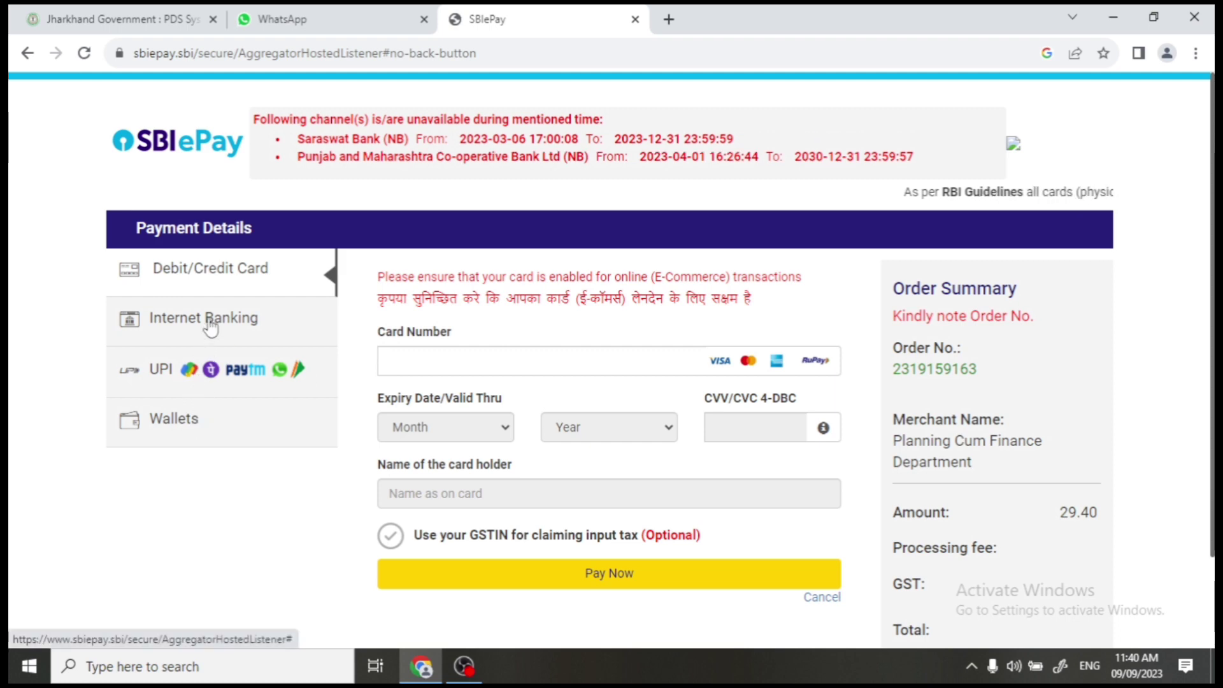
- Pay the 29.40 challan with a validated UPI ID in SBIePay, declining Chrome's password save
left_click(211, 370)
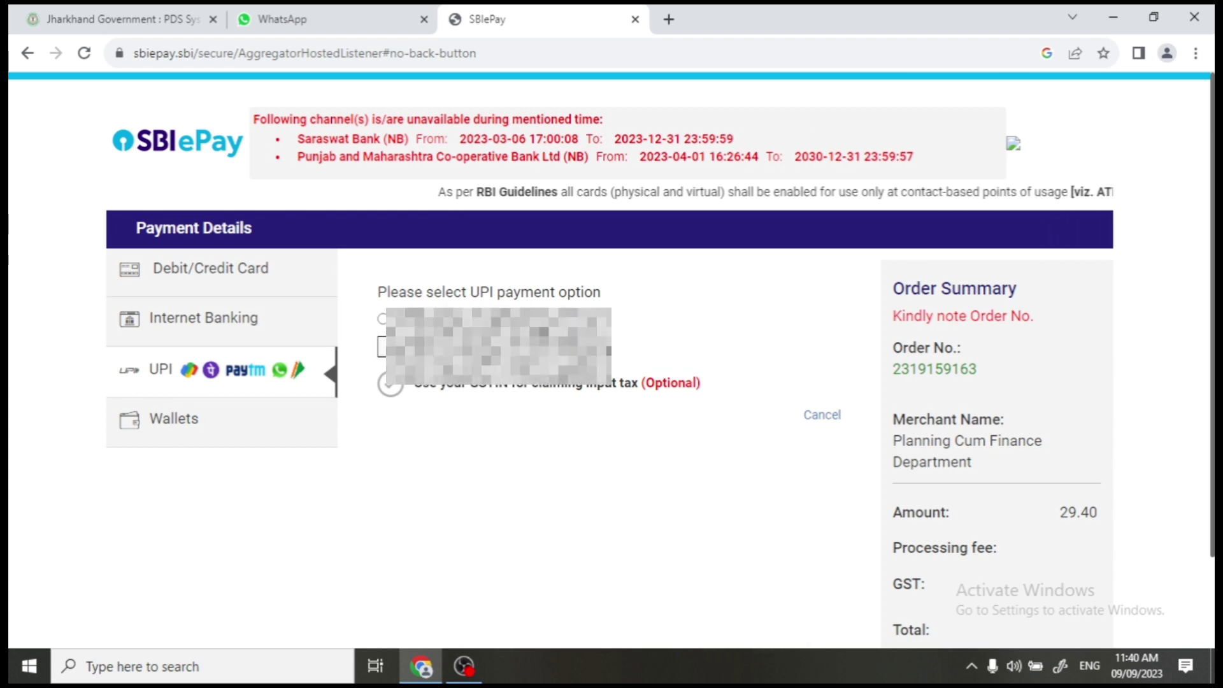
left_click(382, 319)
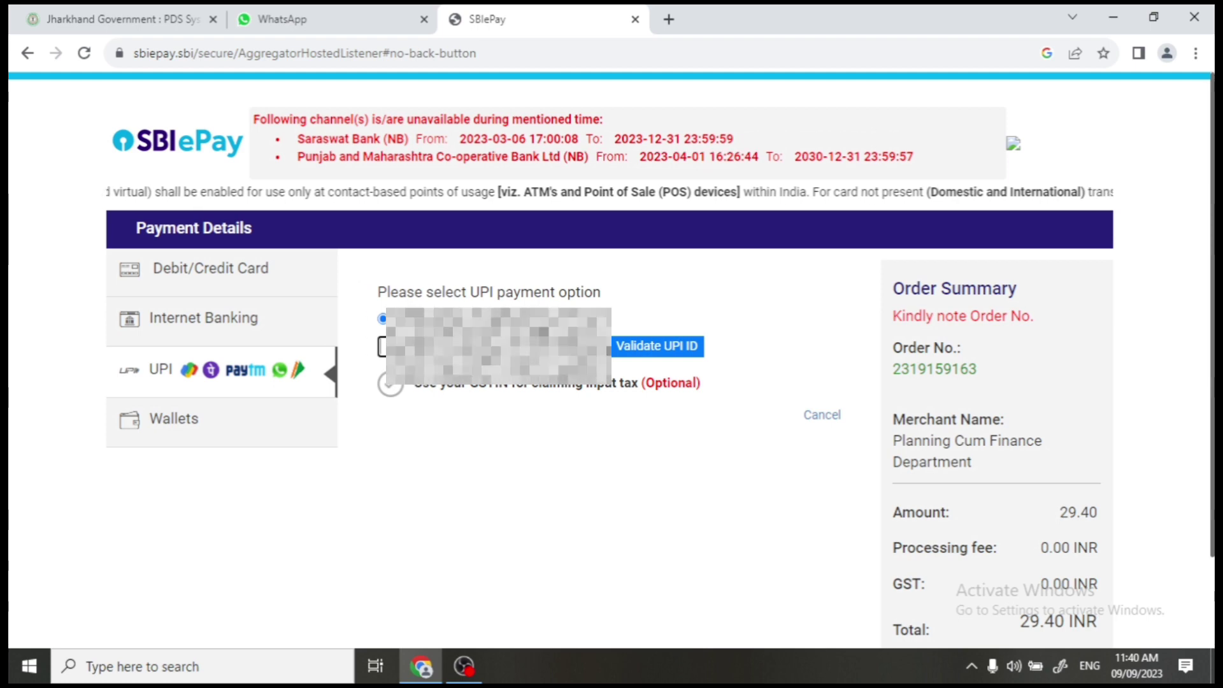
left_click(656, 346)
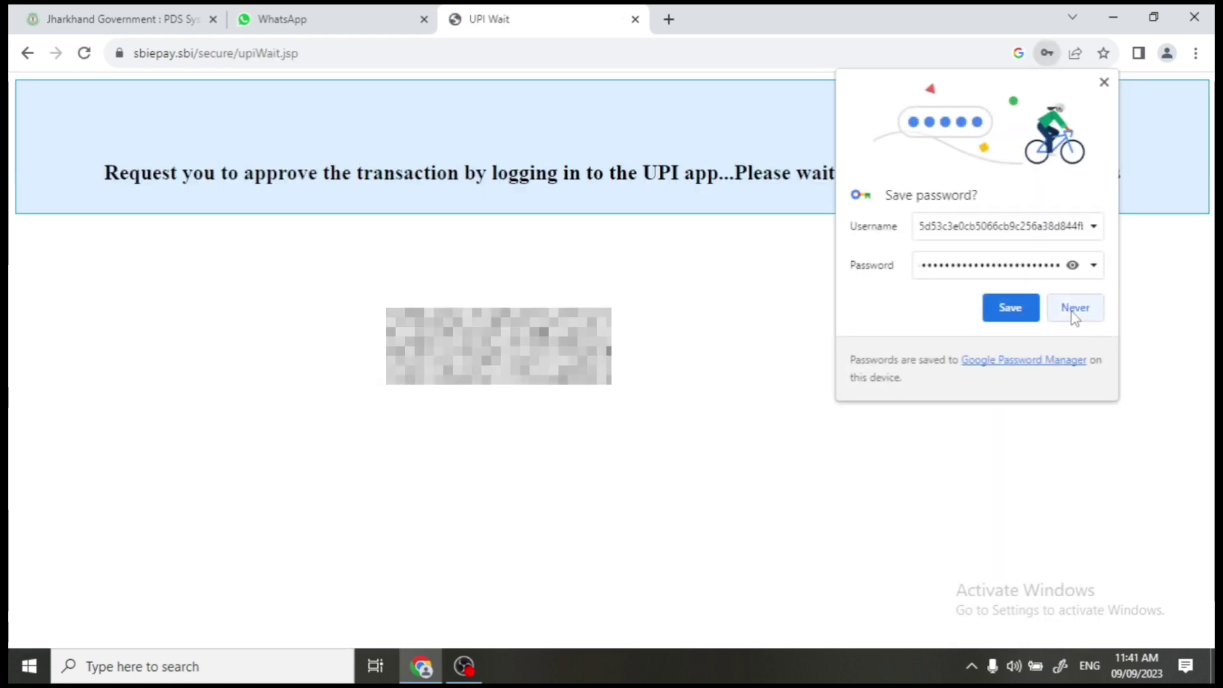
left_click(1073, 309)
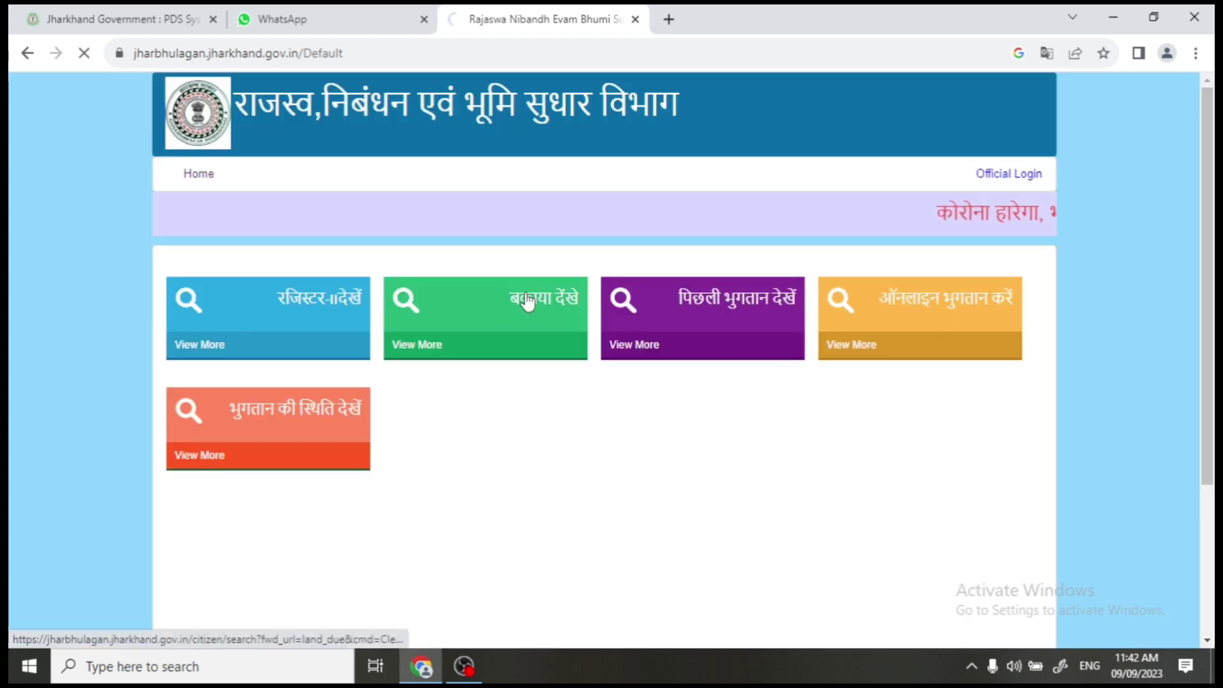
- Start the dues search for पूर्वी सिंहभूम district, घाटशिला circle, हल्का-5 and mauza नुआगांव
left_click(526, 302)
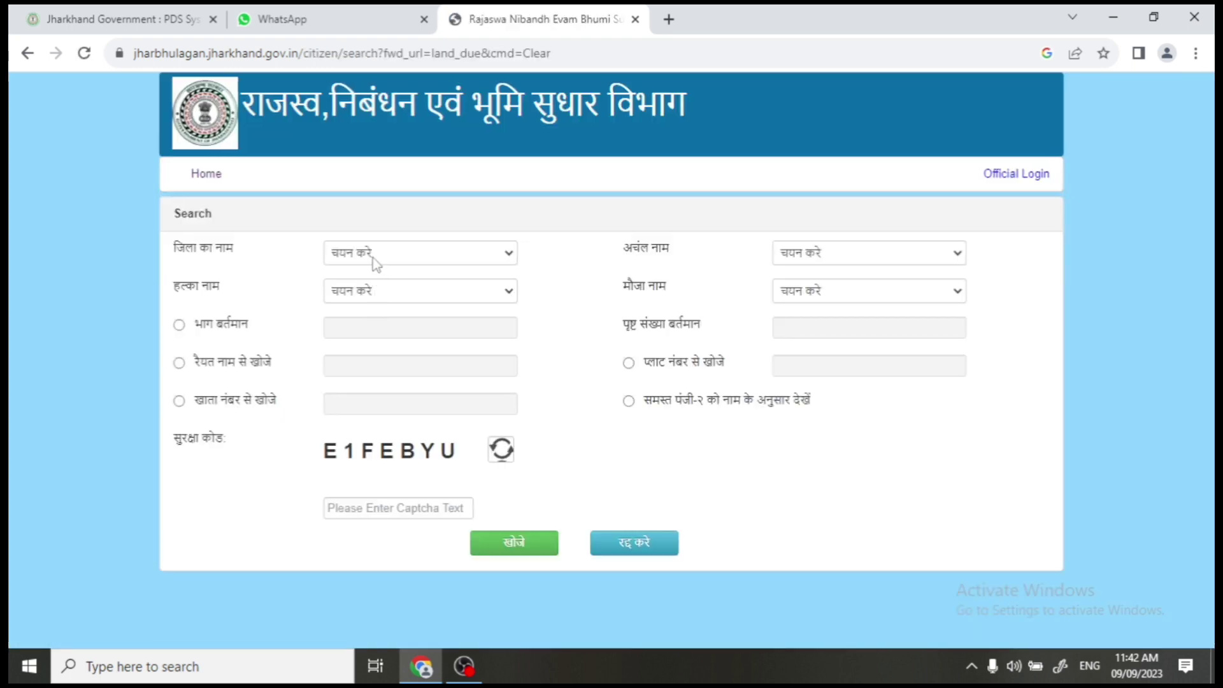
left_click(374, 258)
left_click(382, 481)
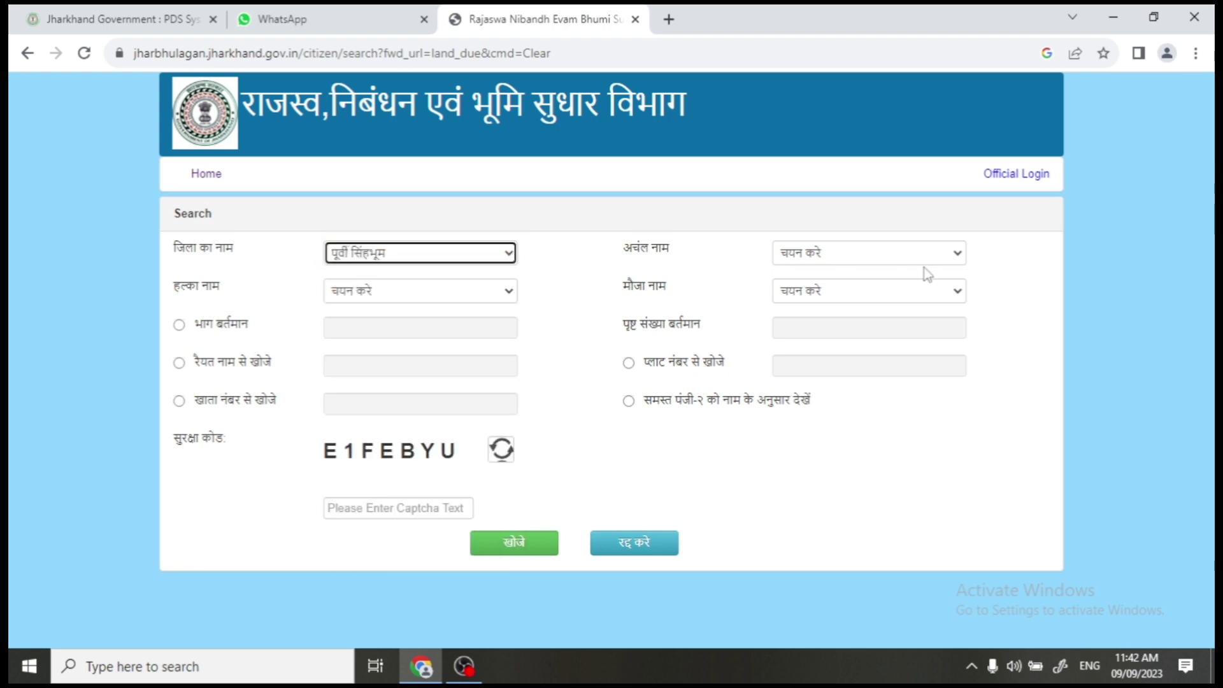
left_click(911, 257)
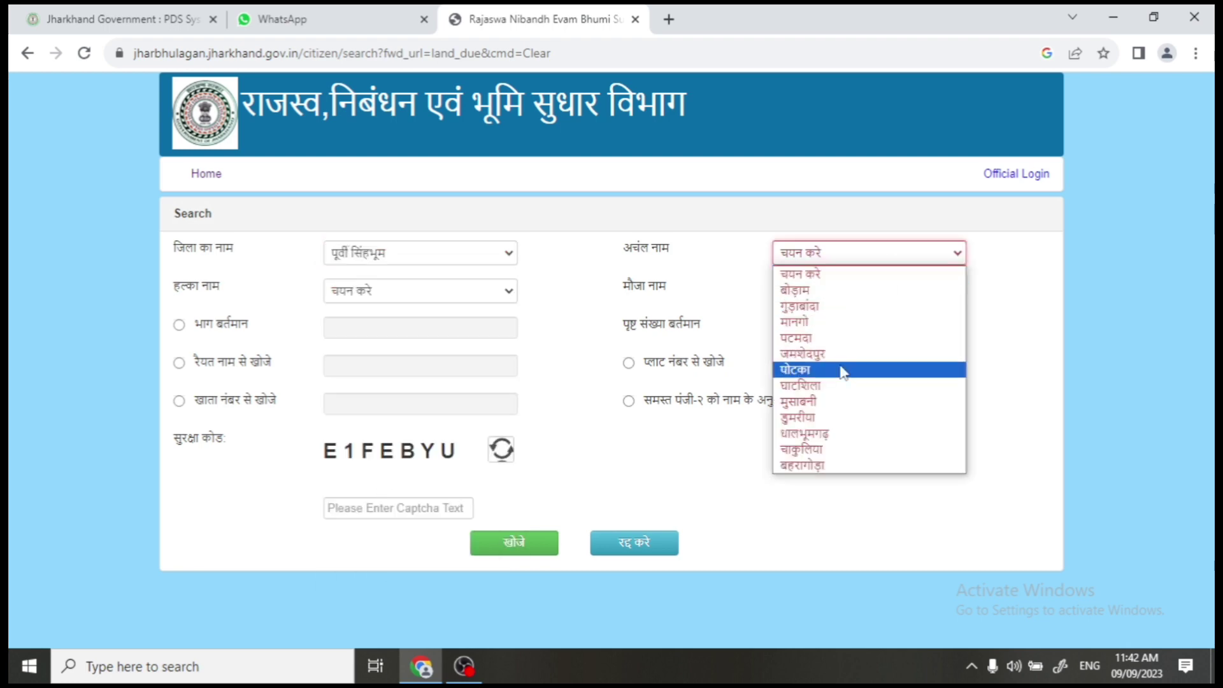
left_click(836, 385)
left_click(430, 295)
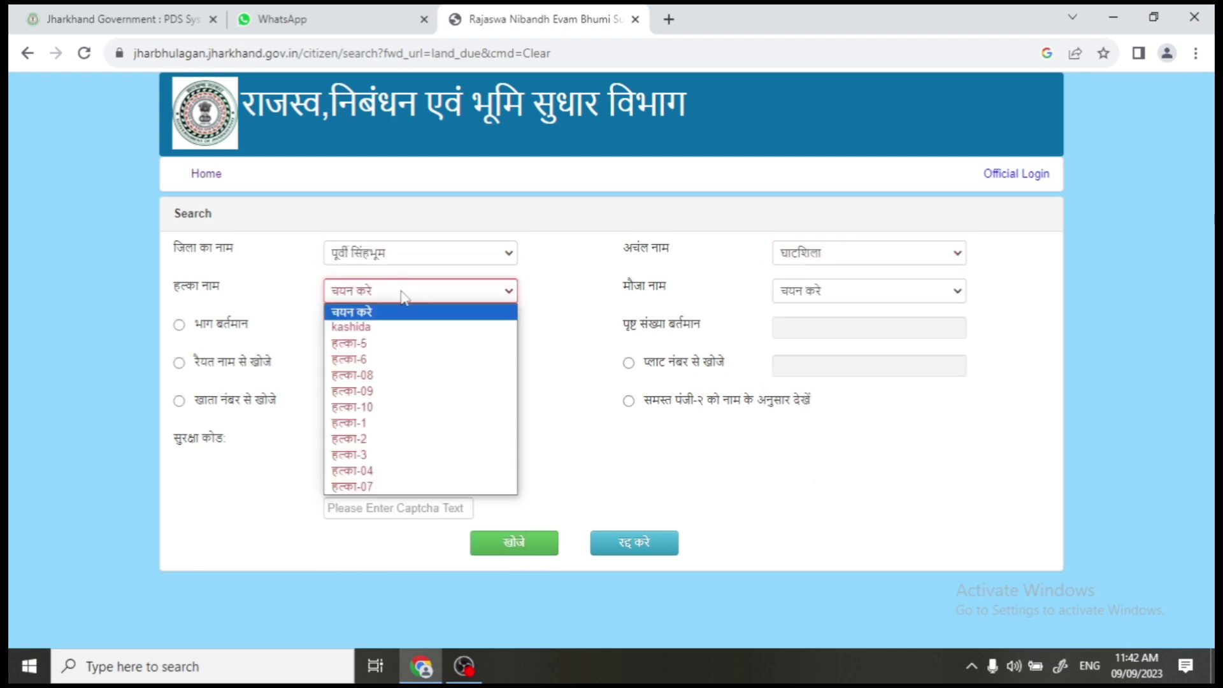
left_click(408, 344)
left_click(862, 294)
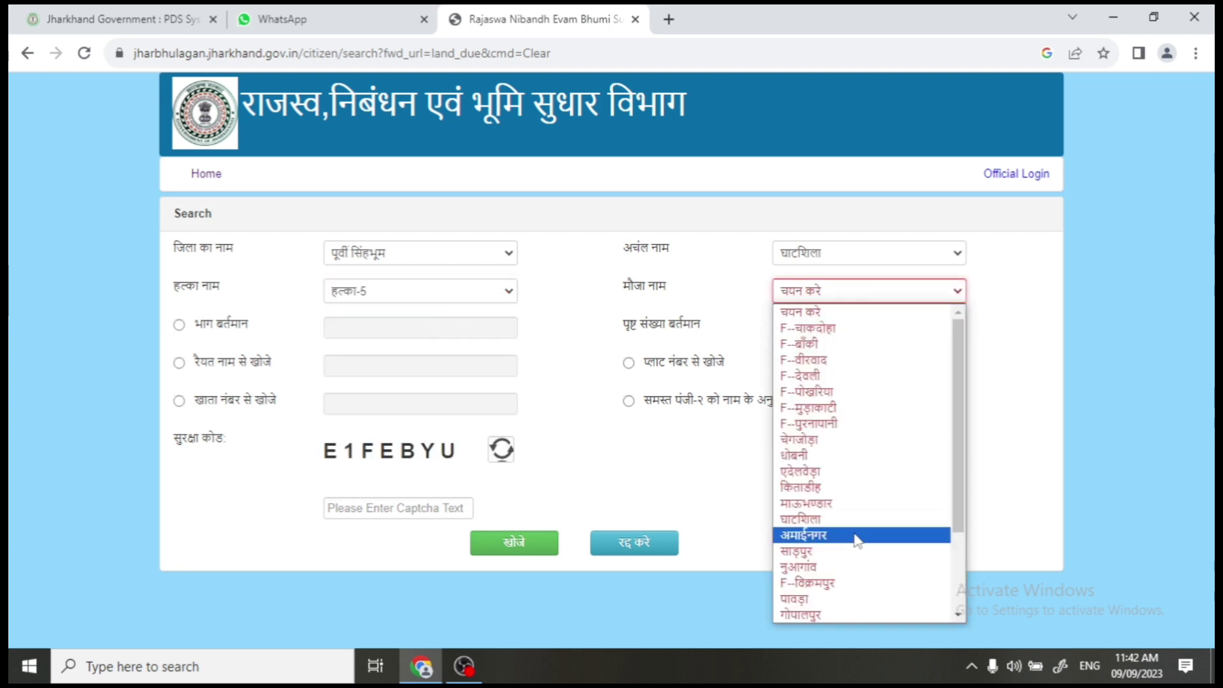
scroll(871, 518, "down", 3)
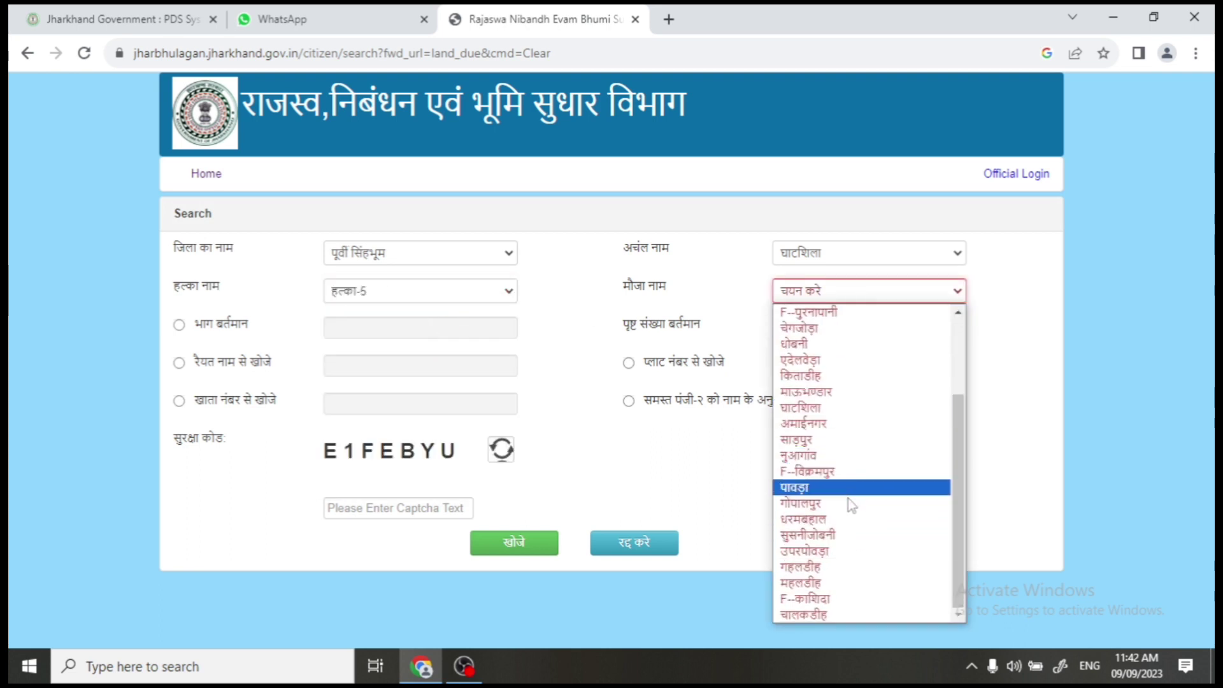
left_click(847, 456)
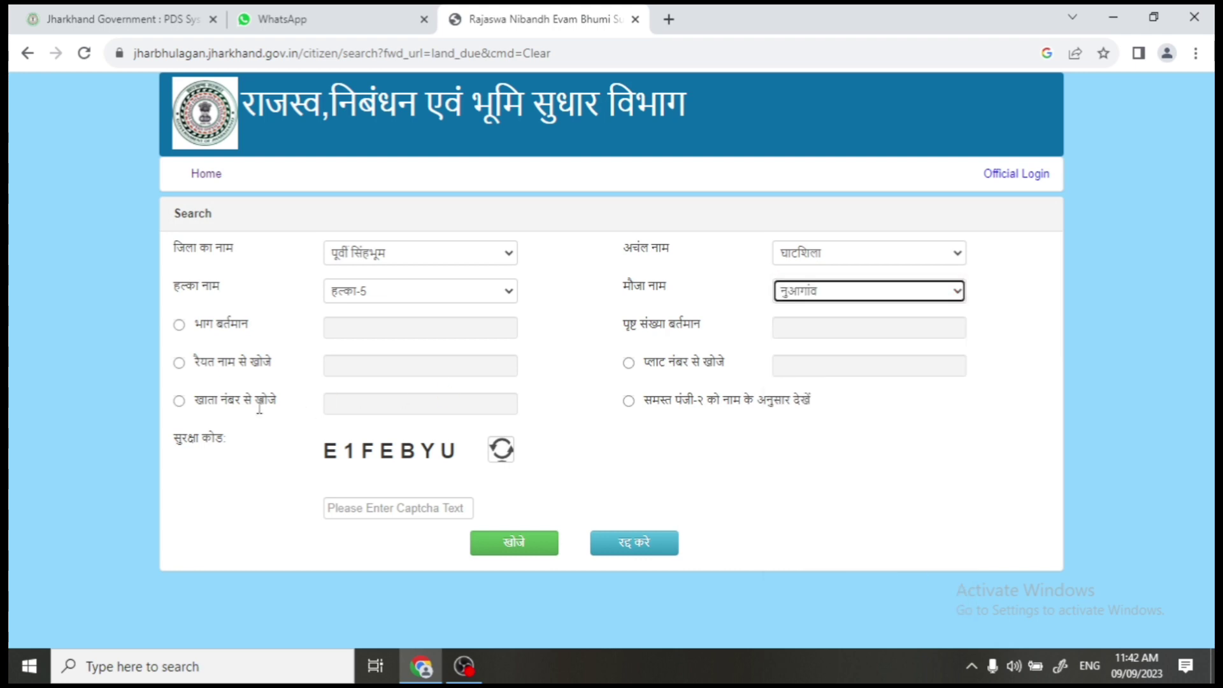
- Search by khata number 105 with the security code and list the matching records
left_click(182, 404)
left_click(383, 406)
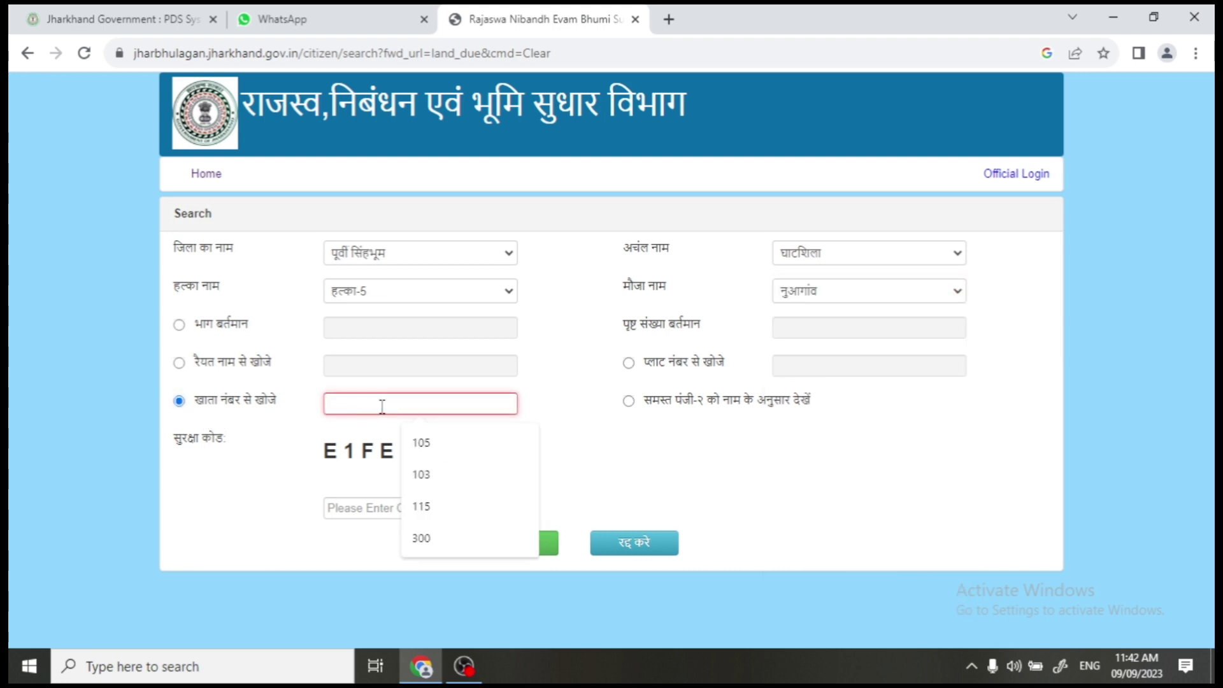
type("105")
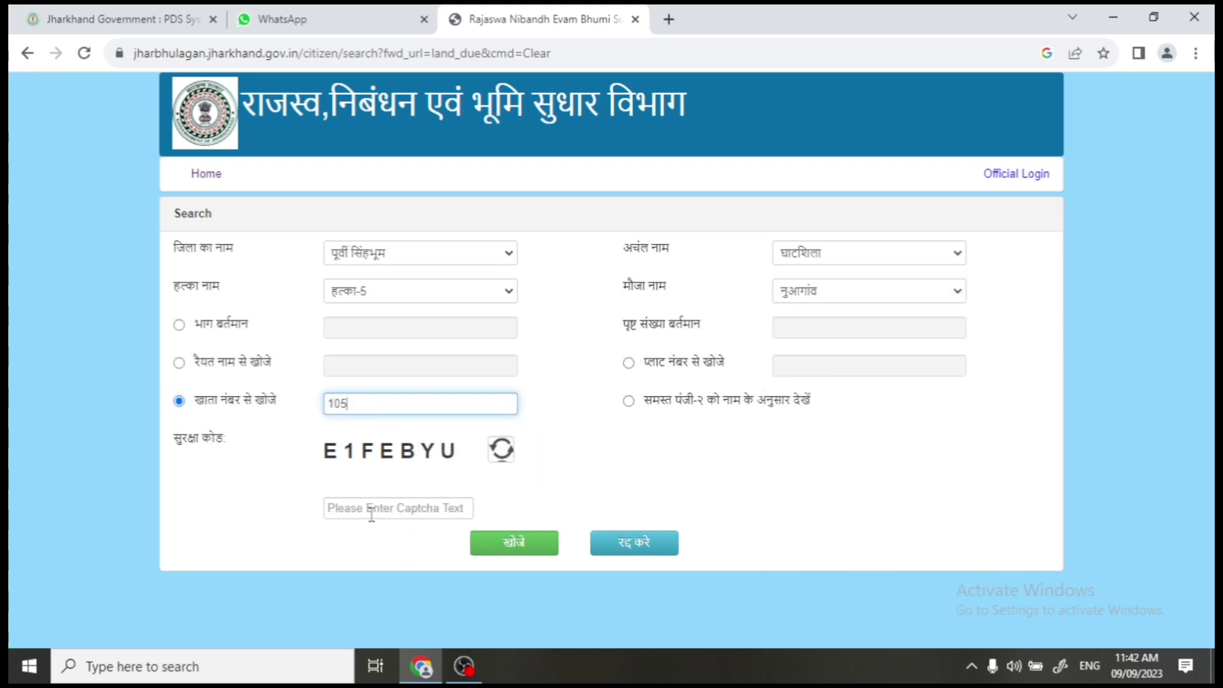
left_click(371, 514)
type("E1FEBYU")
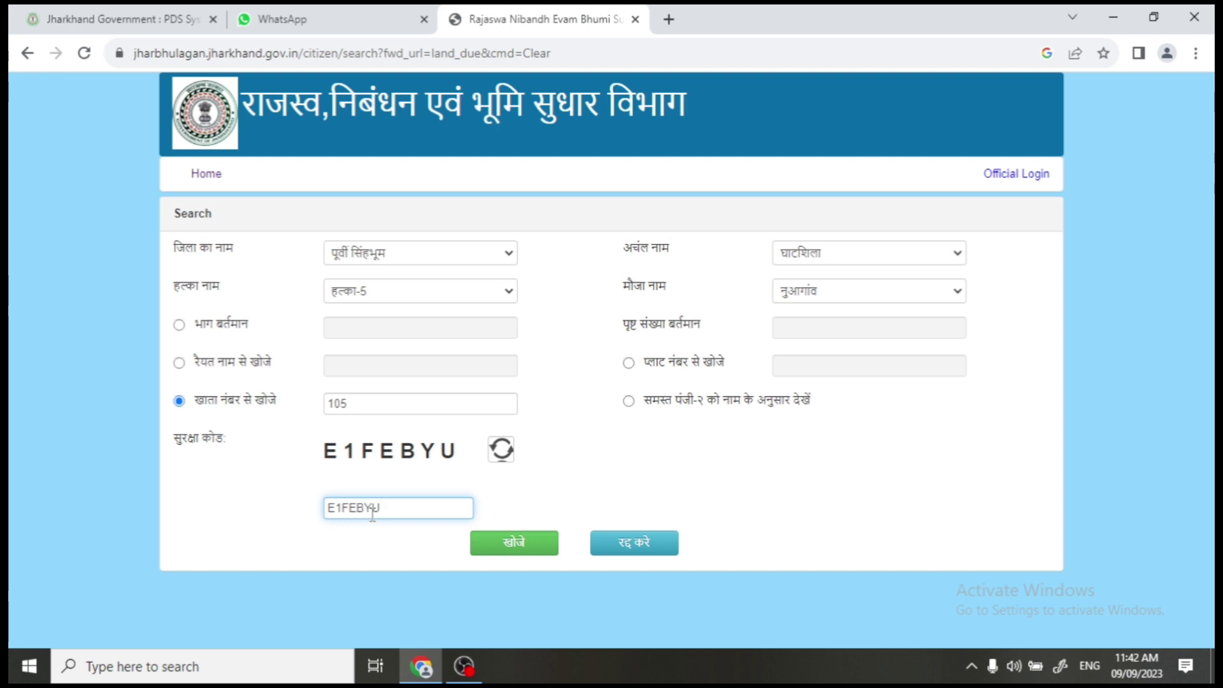
left_click(491, 547)
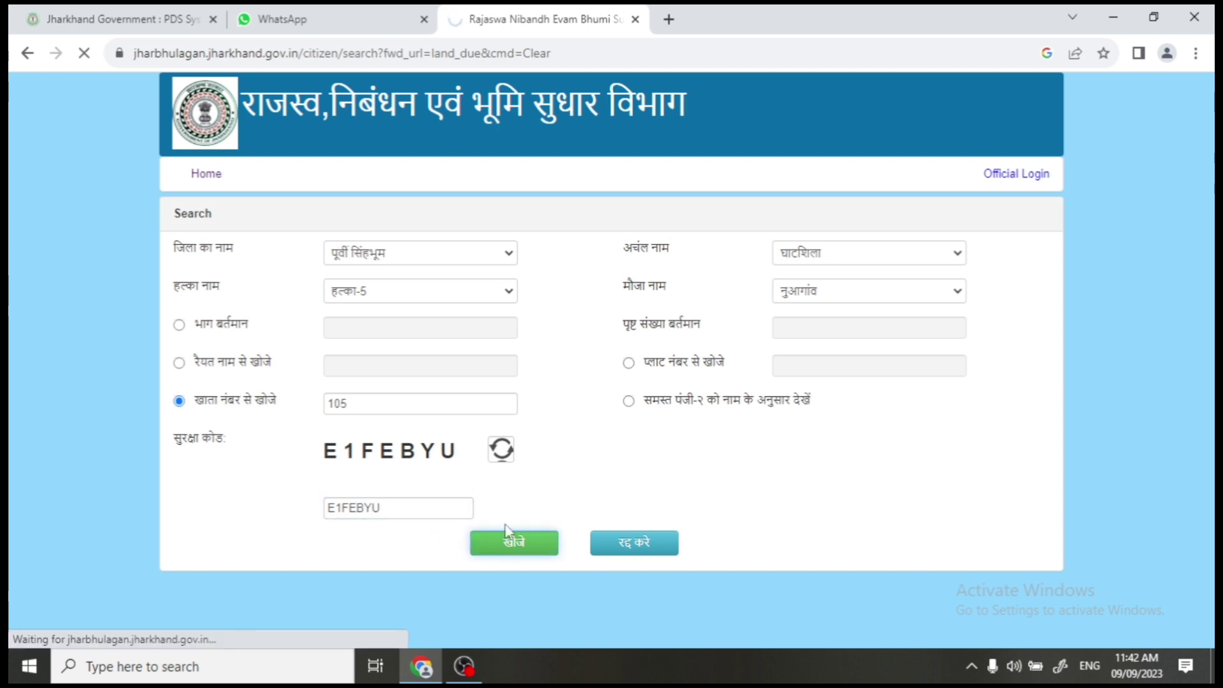
scroll(704, 403, "down", 7)
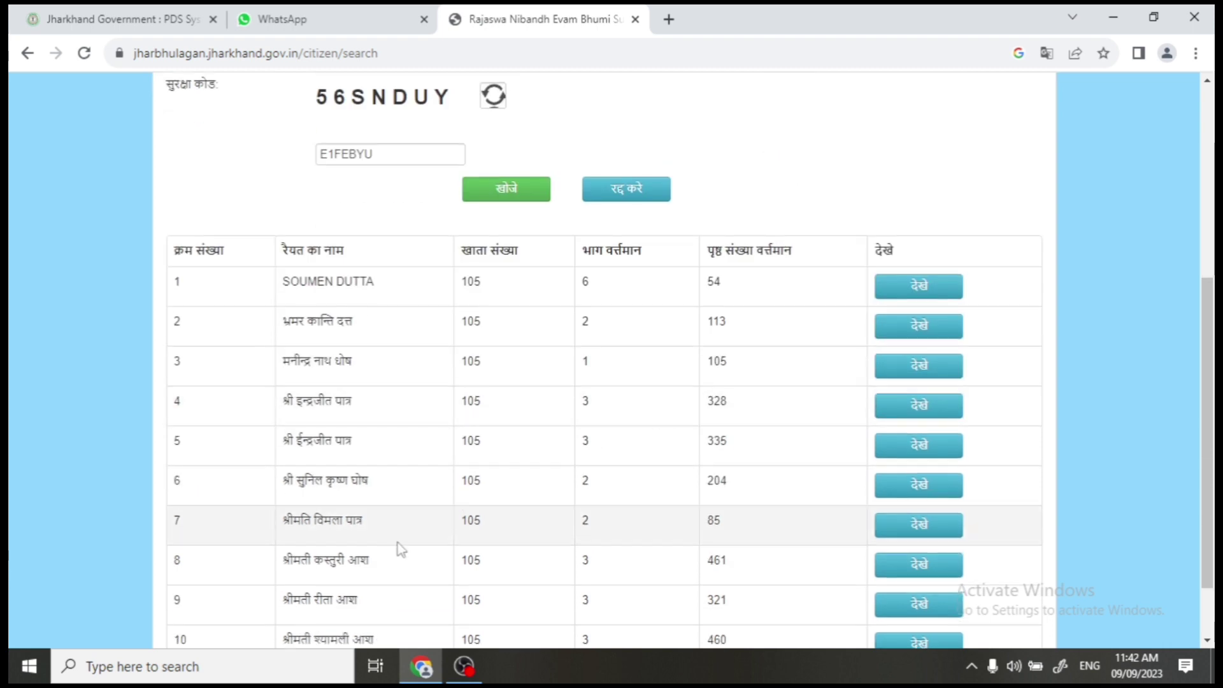
- Open the page 461 record of khata 105 and view its outstanding dues
left_click(918, 481)
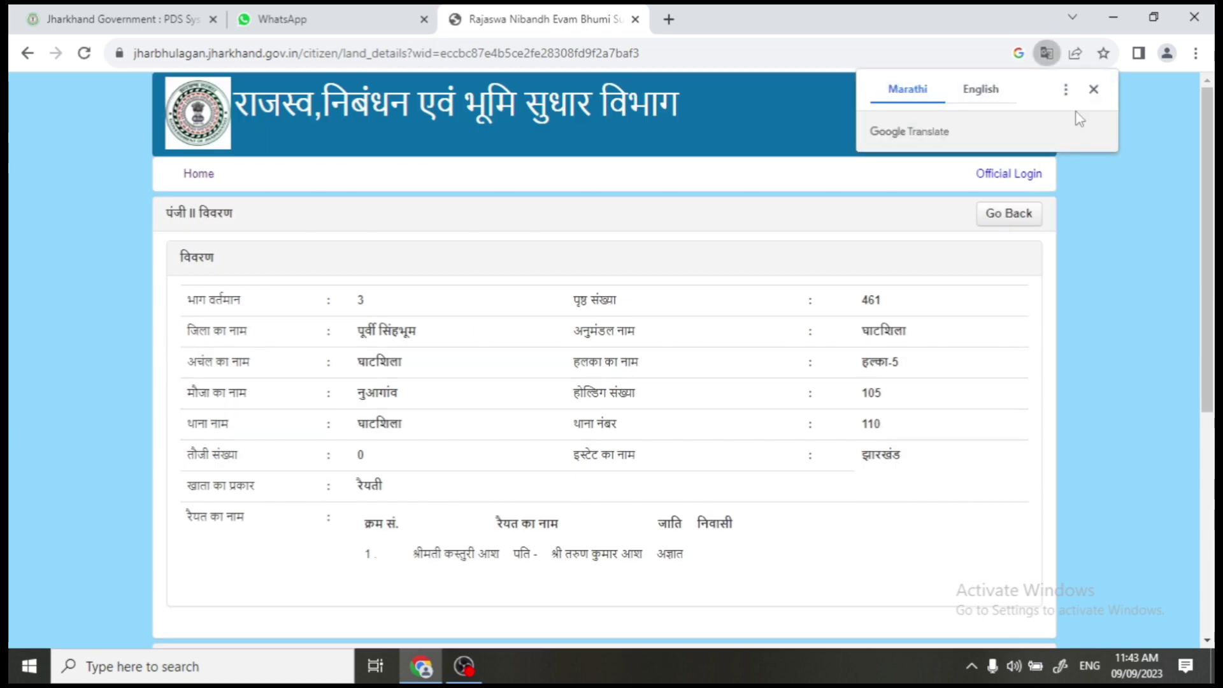
scroll(605, 383, "down", 6)
left_click(455, 621)
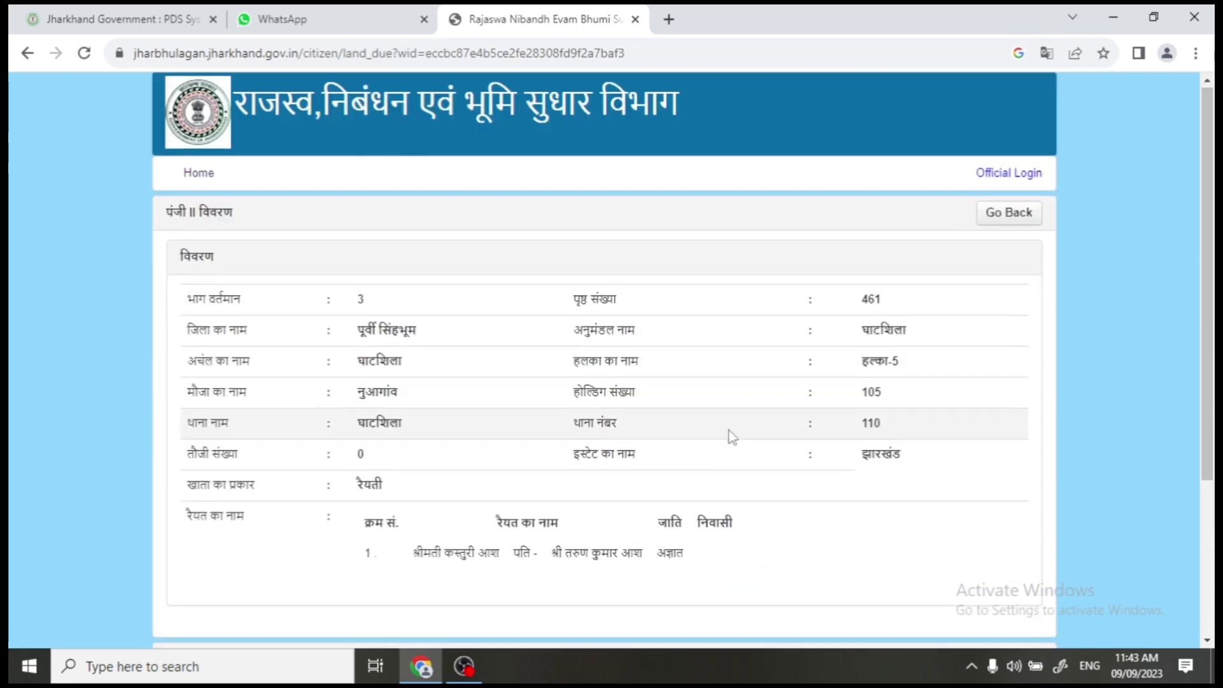
scroll(733, 436, "down", 4)
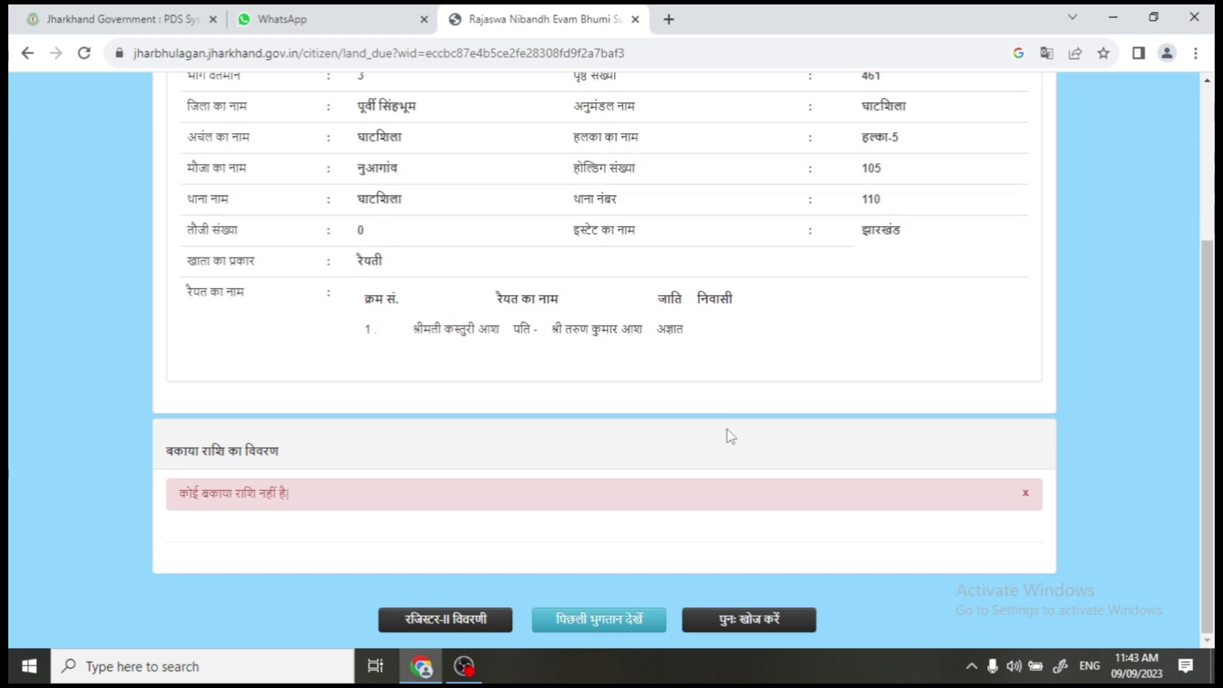
- View the previous payments showing the 29.40 SUCCESS entry and open payment status checking
left_click(645, 611)
scroll(667, 575, "down", 7)
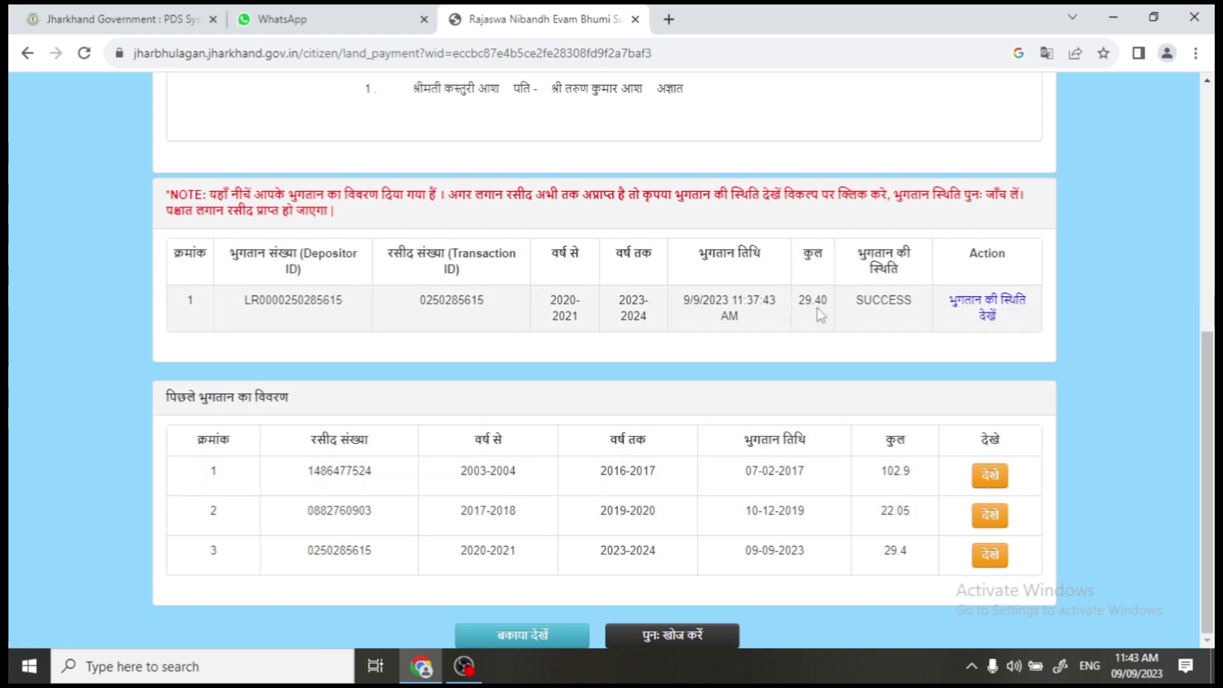
left_click(1000, 309)
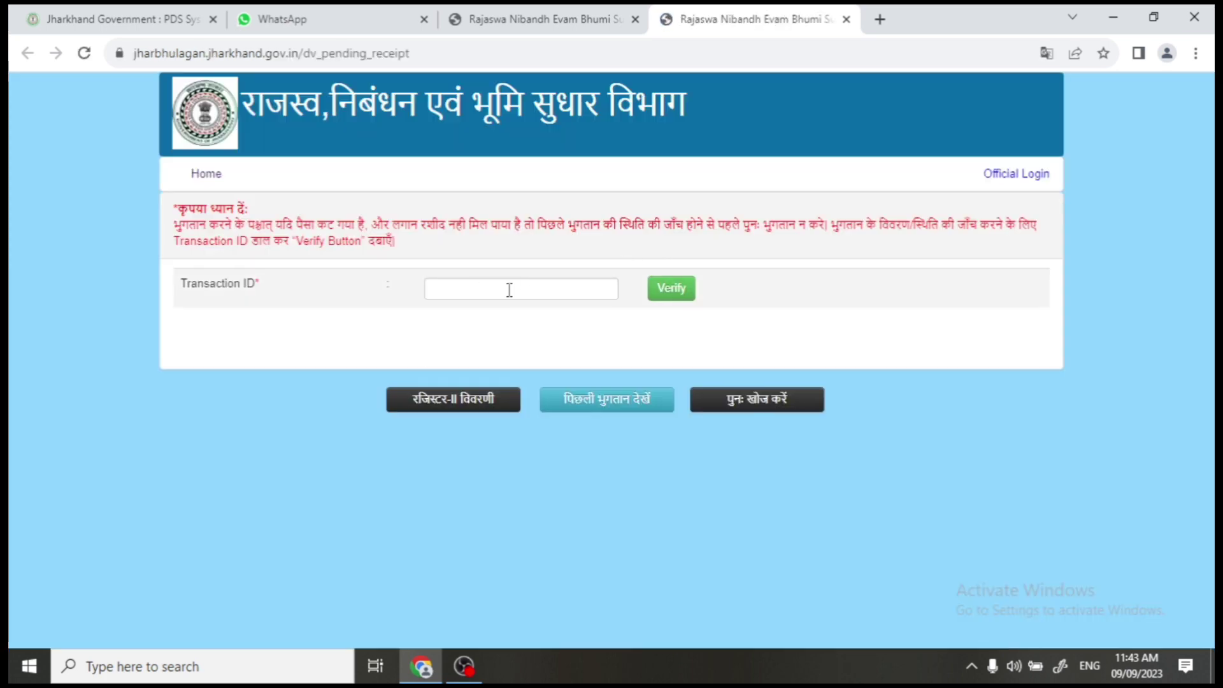
- Verify the copied transaction ID reports PAYMENT SUCCESSFULL, then return to the payment details tab
left_click(534, 12)
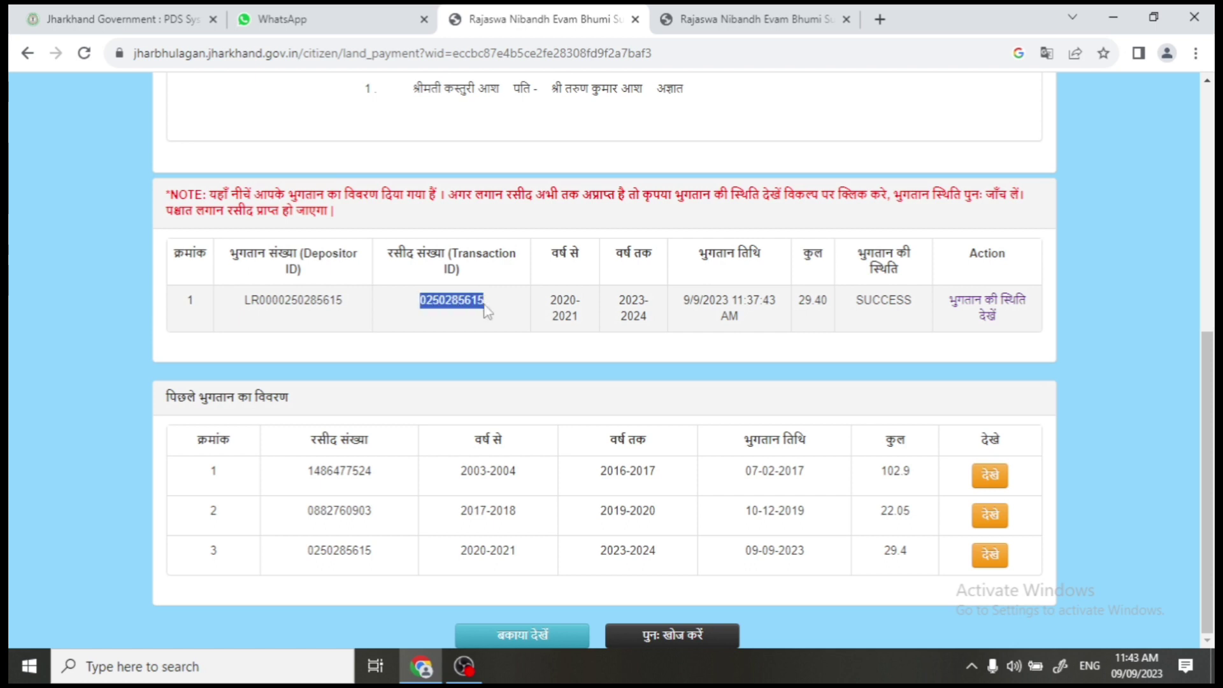
left_click(751, 19)
left_click(552, 290)
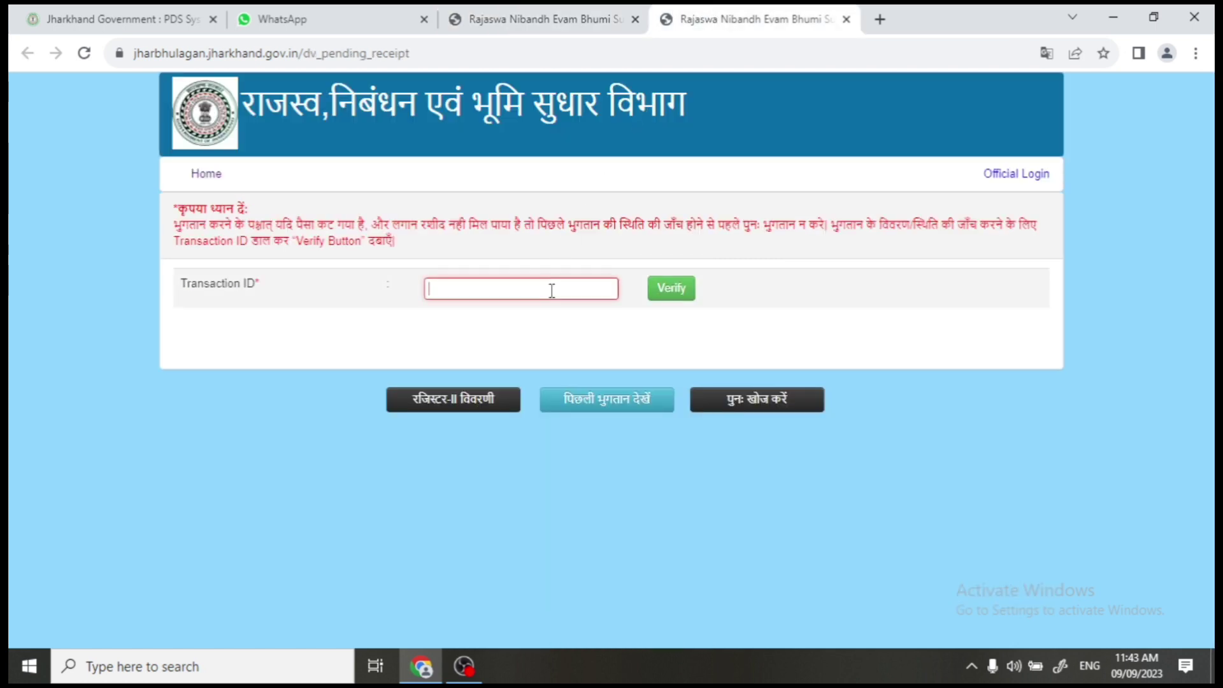
key("ctrl+v")
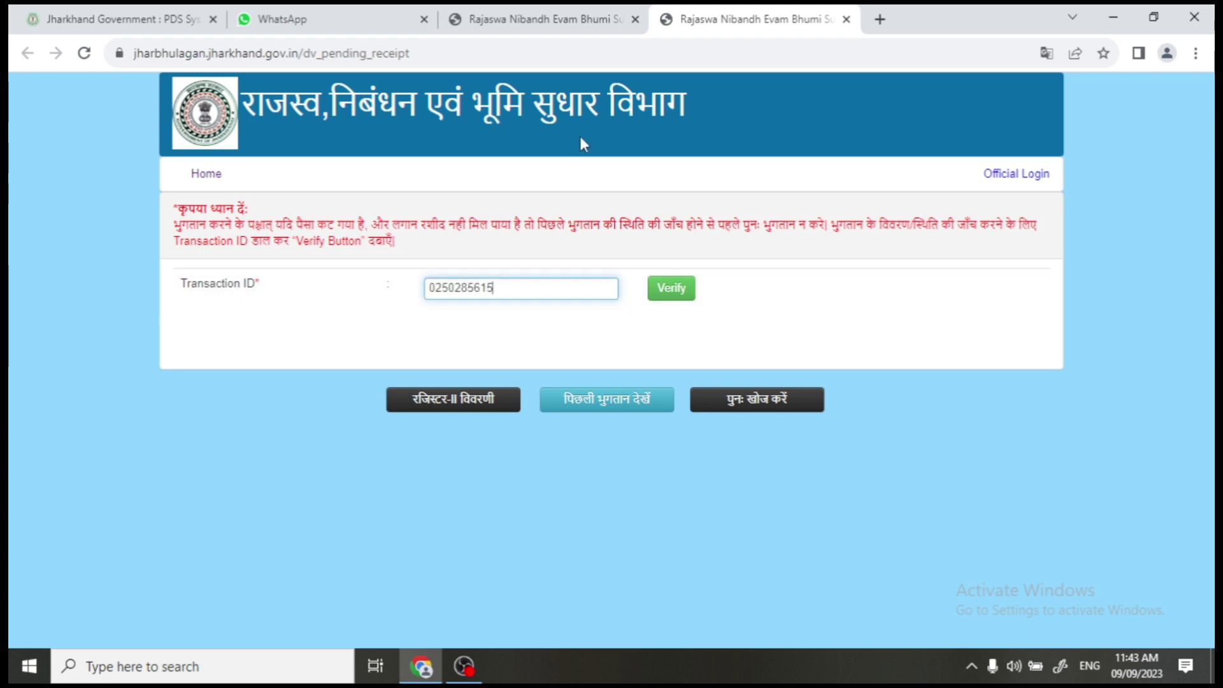
left_click(674, 290)
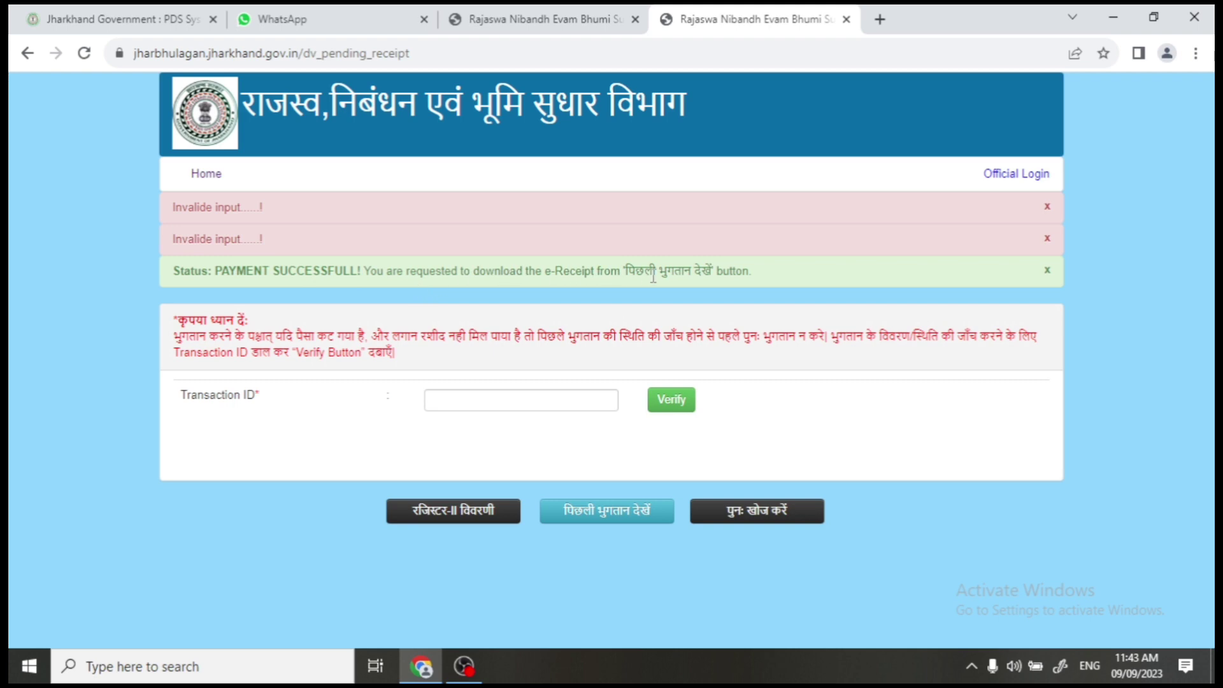
left_click(565, 14)
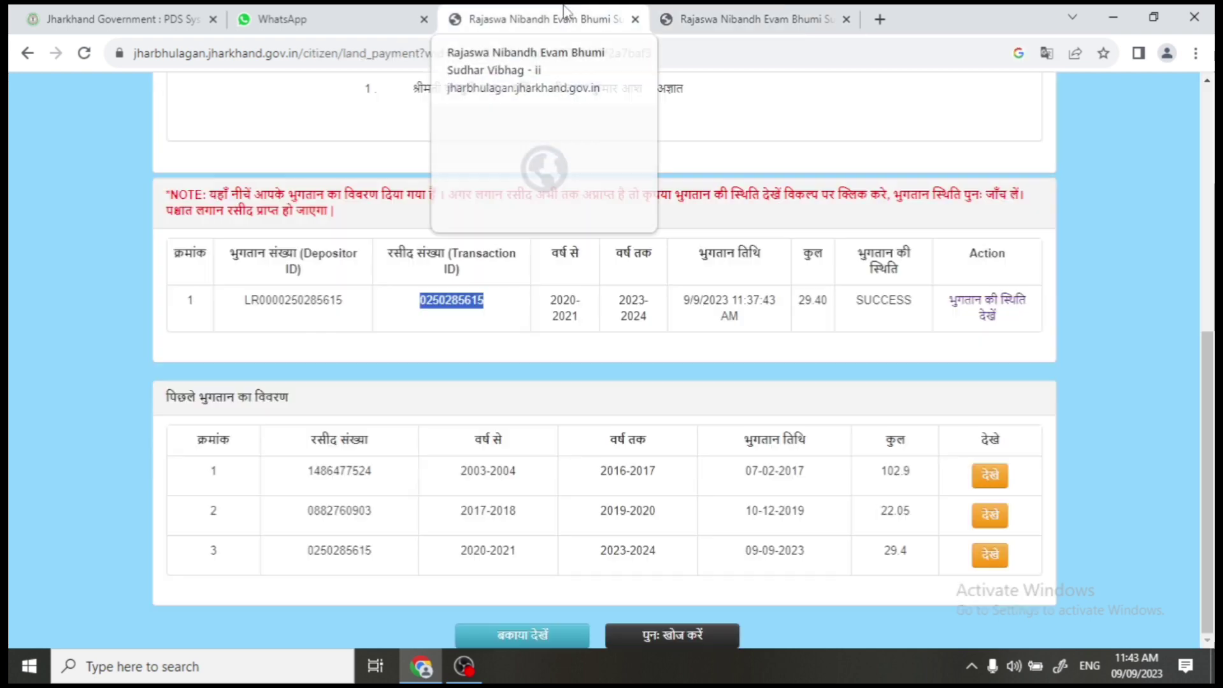
left_click(1003, 306)
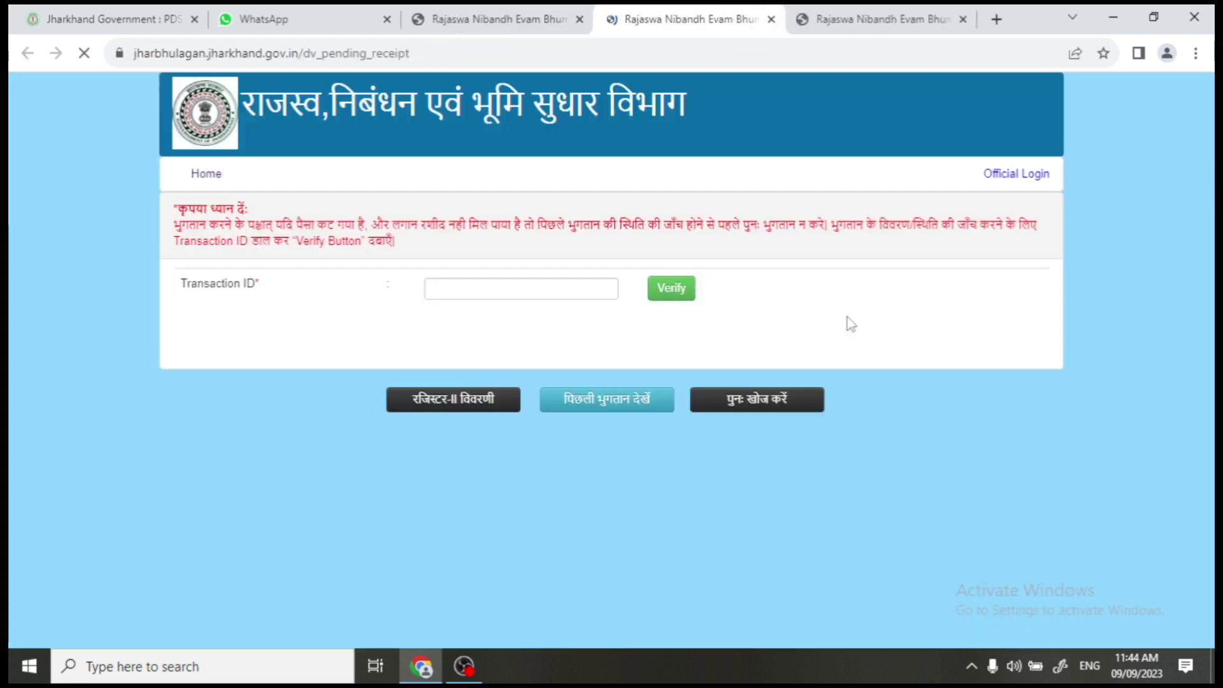